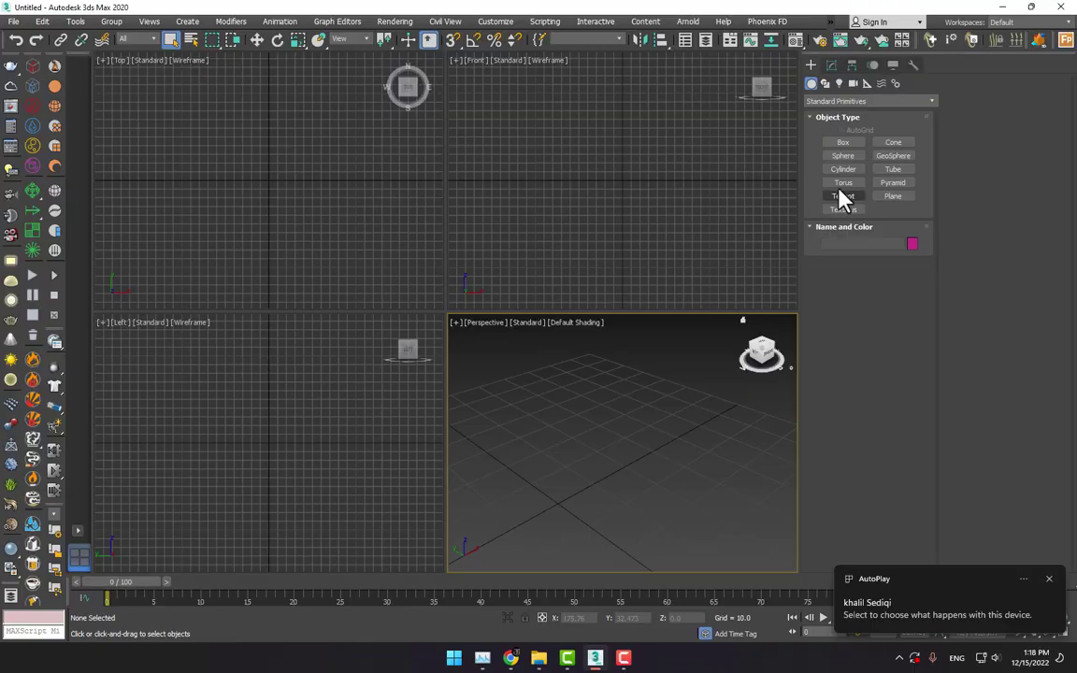
- Create a text spline reading JAE near the grid origin and set its font to Arial Bold
left_click(826, 84)
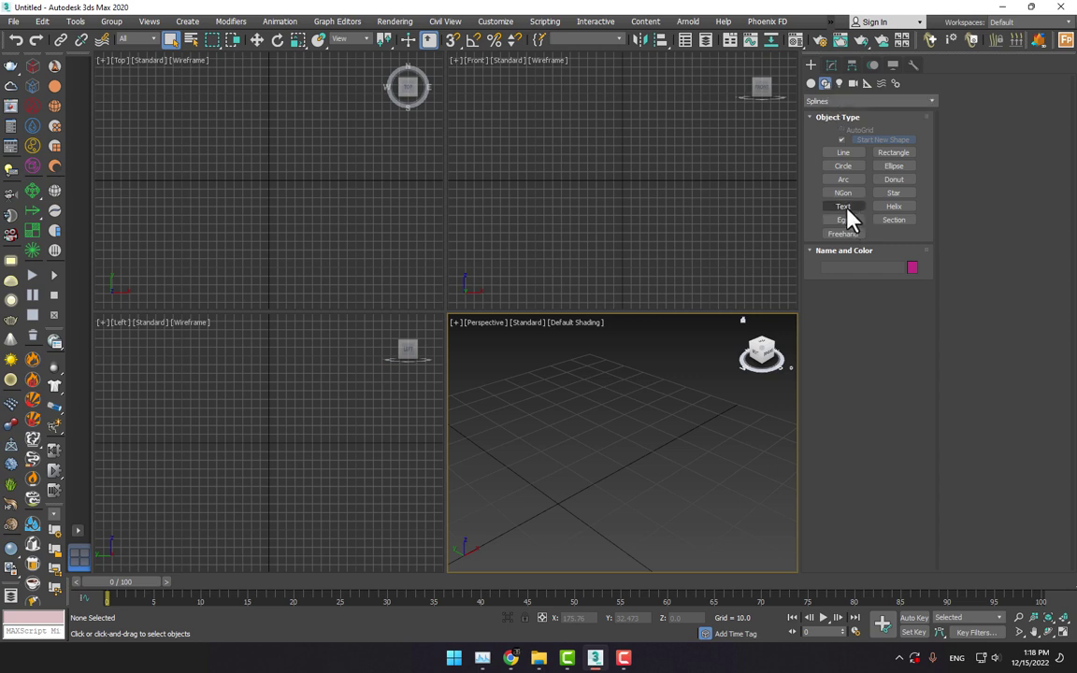
left_click(847, 215)
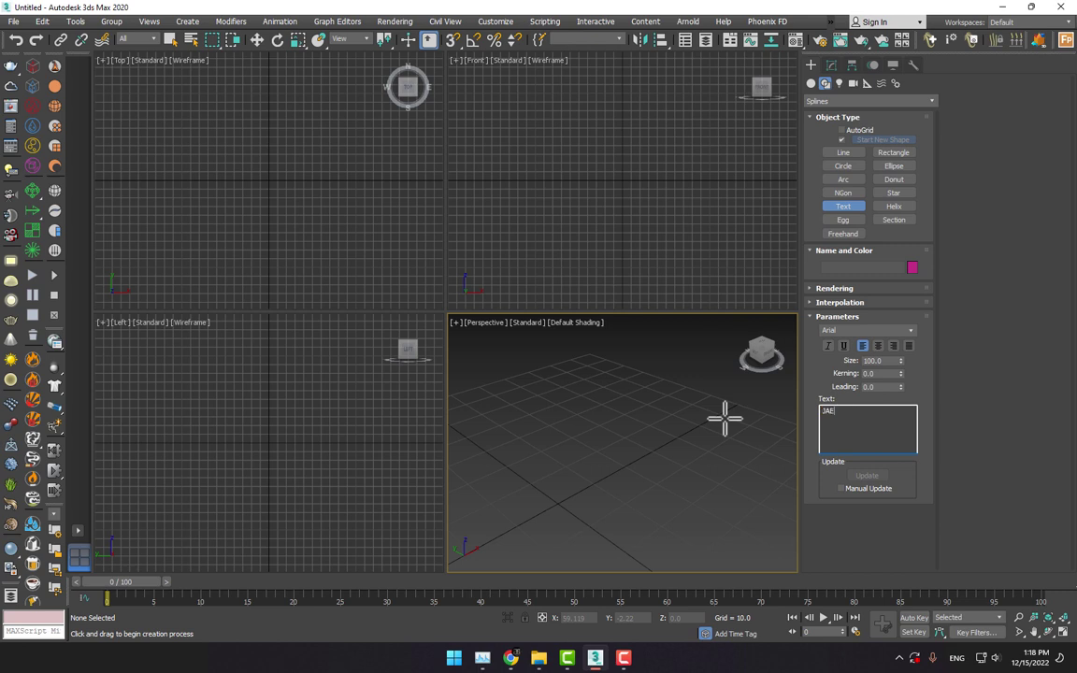
left_click(560, 493)
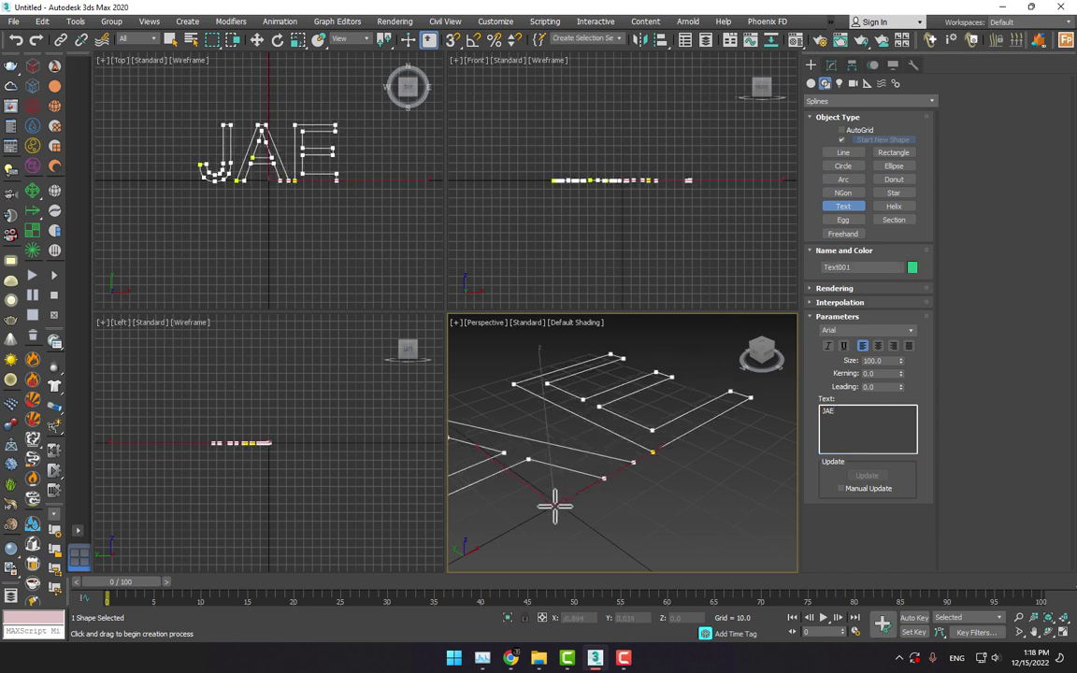
middle_click_drag(555, 505, 613, 484)
scroll(654, 472, "down", 5)
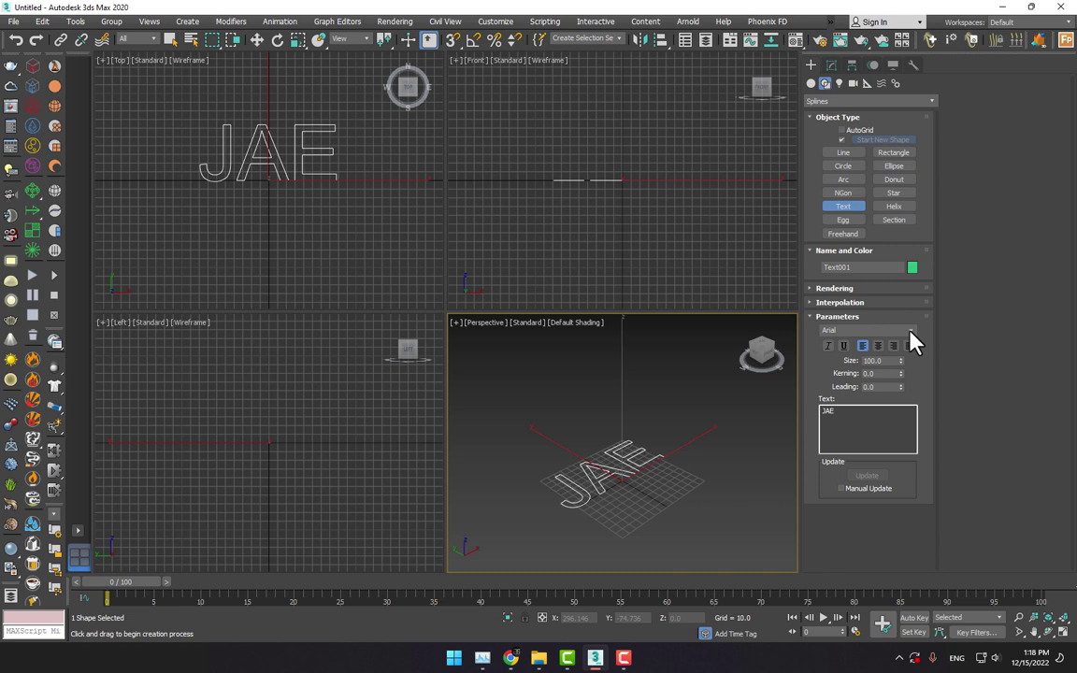
left_click(910, 334)
left_click(861, 453)
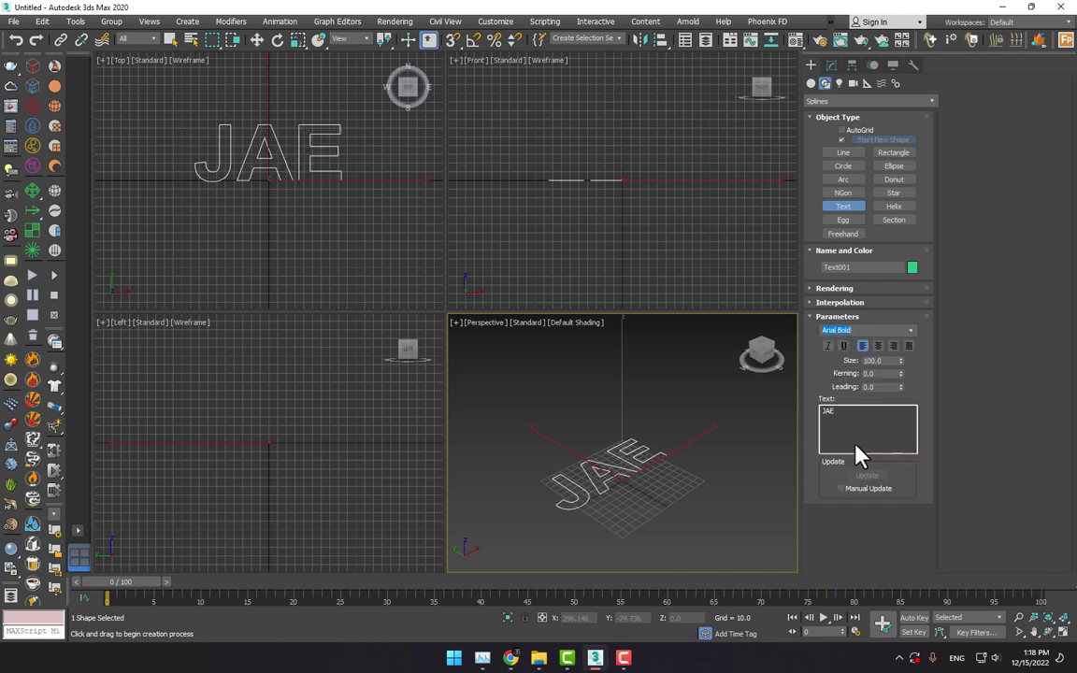
- Add a Bevel modifier to the JAE text
left_click(826, 84)
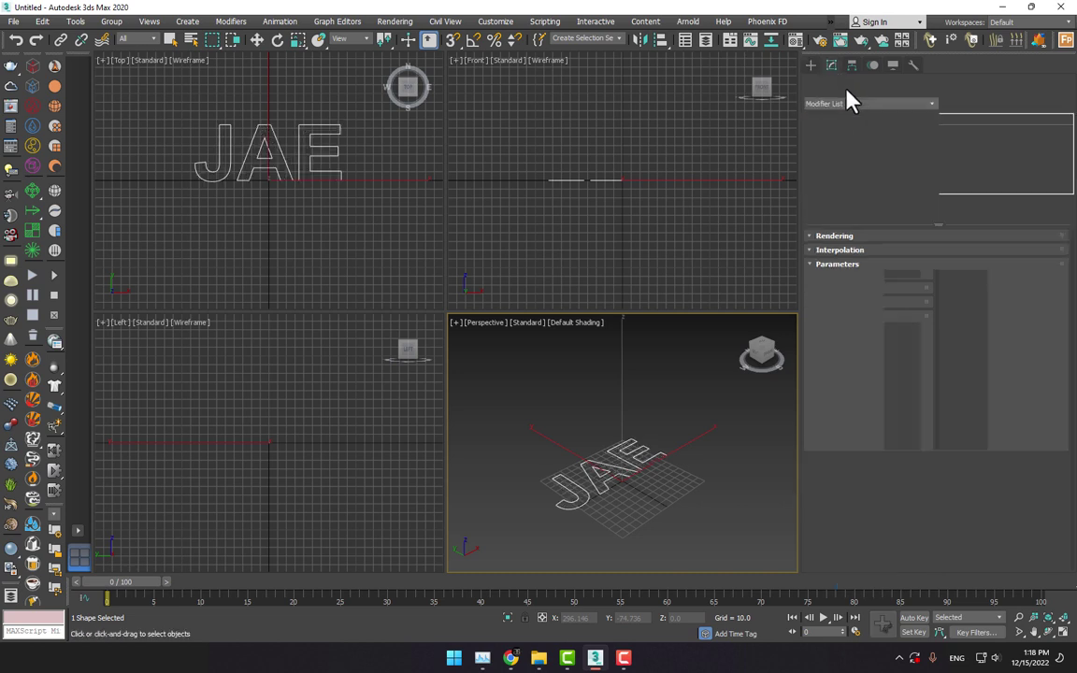
left_click(856, 103)
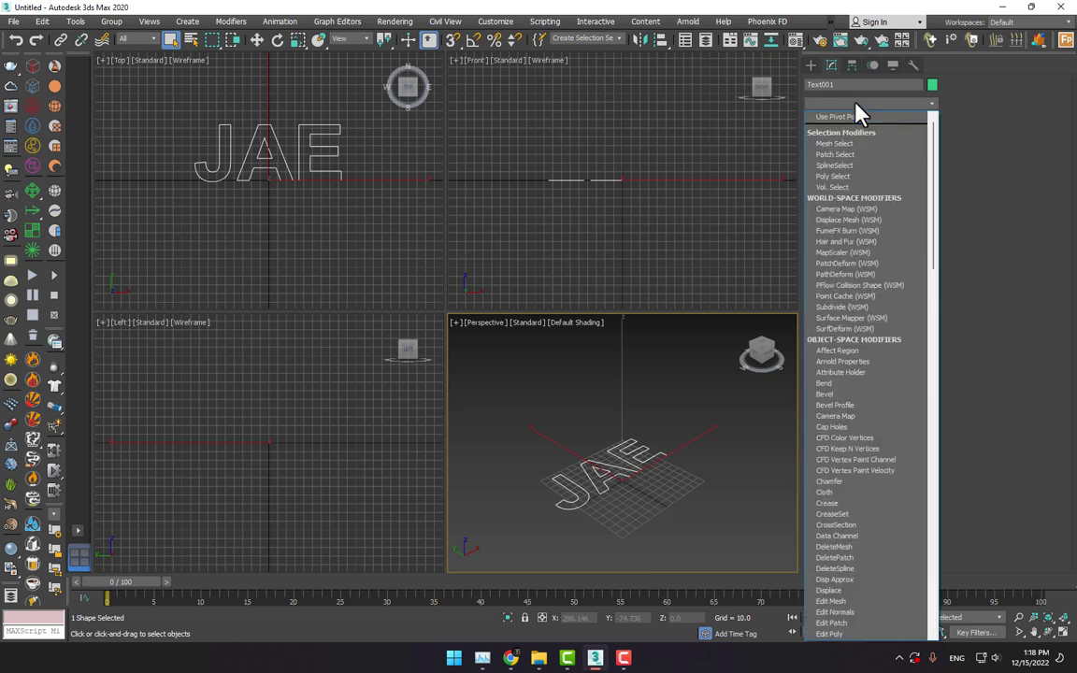
scroll(858, 109, "down", 8)
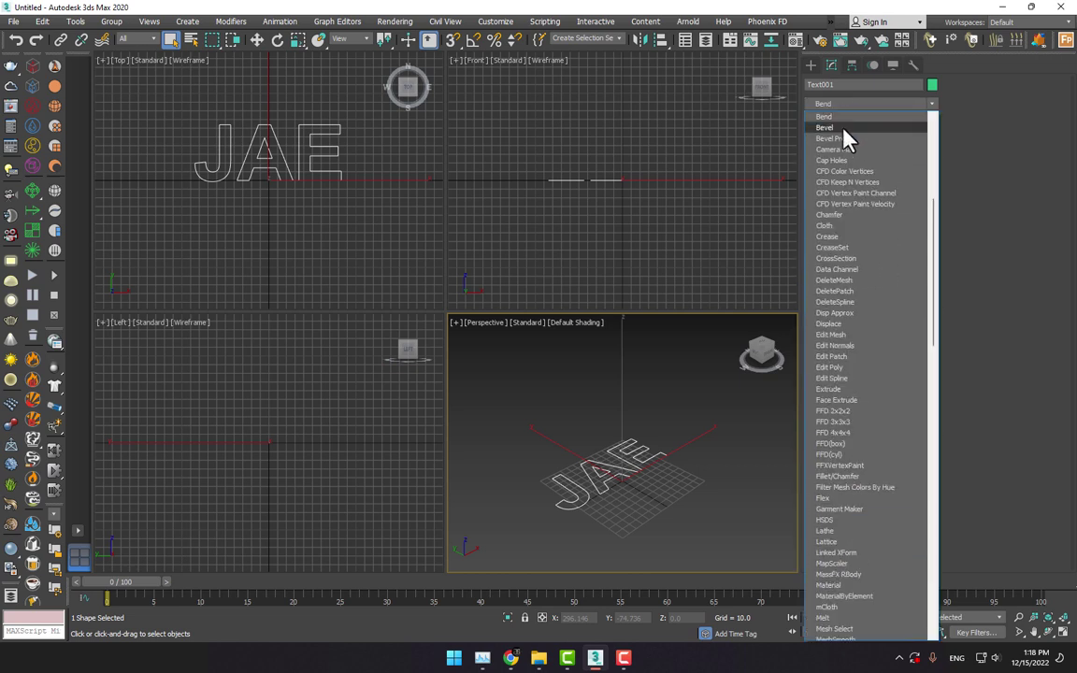
left_click(847, 133)
scroll(613, 468, "up", 10)
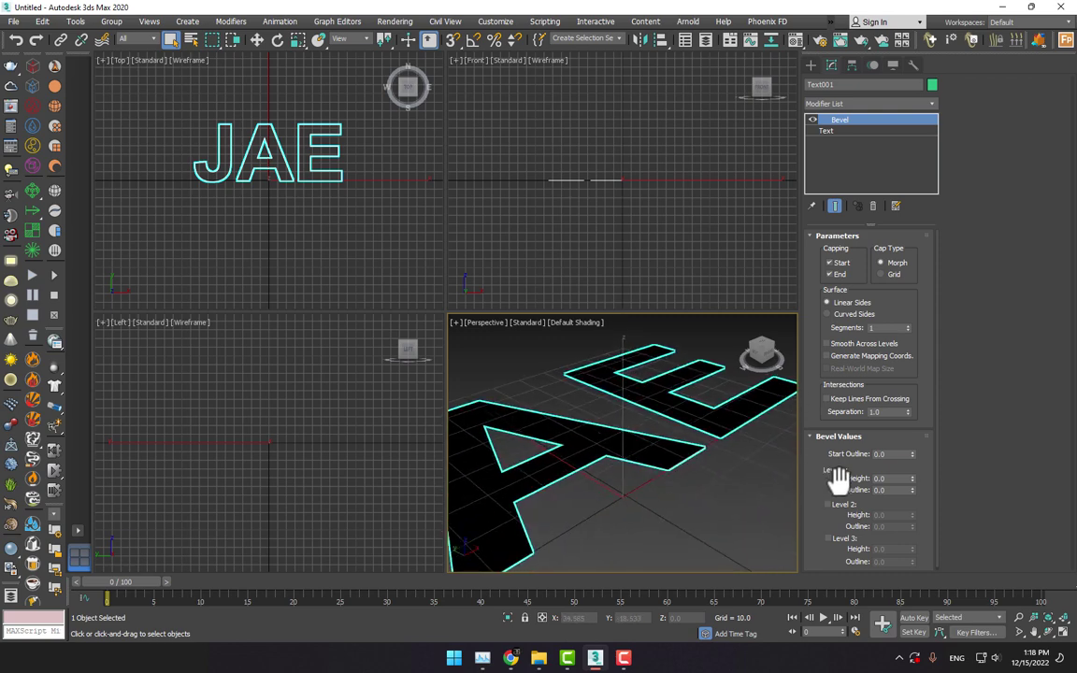
- Set the bevel's Level 1 height to 11, then enable Level 2 with height 0.7 and outline -1.12
left_click_drag(912, 478, 917, 340)
left_click(829, 505)
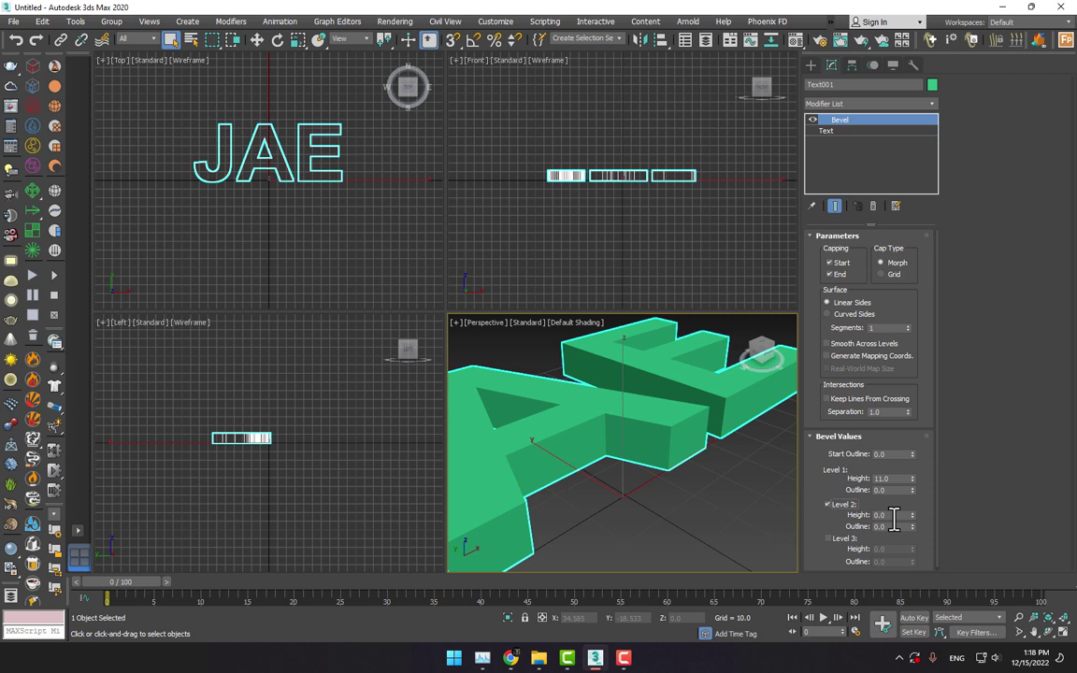
mouse_move(914, 514)
left_mouse_down()
mouse_move(914, 493)
mouse_move(913, 552)
mouse_move(913, 505)
mouse_move(913, 544)
mouse_move(914, 521)
left_mouse_up()
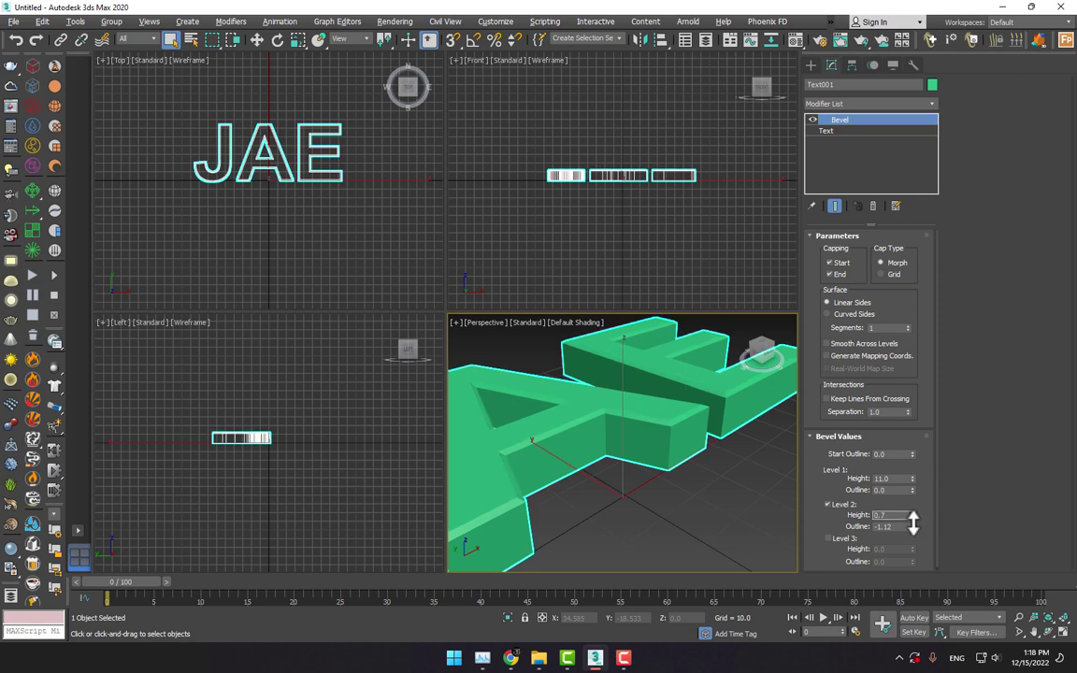
- Turn on angle snap and rotate the beveled text 90 degrees about the X axis so it stands upright
scroll(631, 435, "down", 4)
key("e")
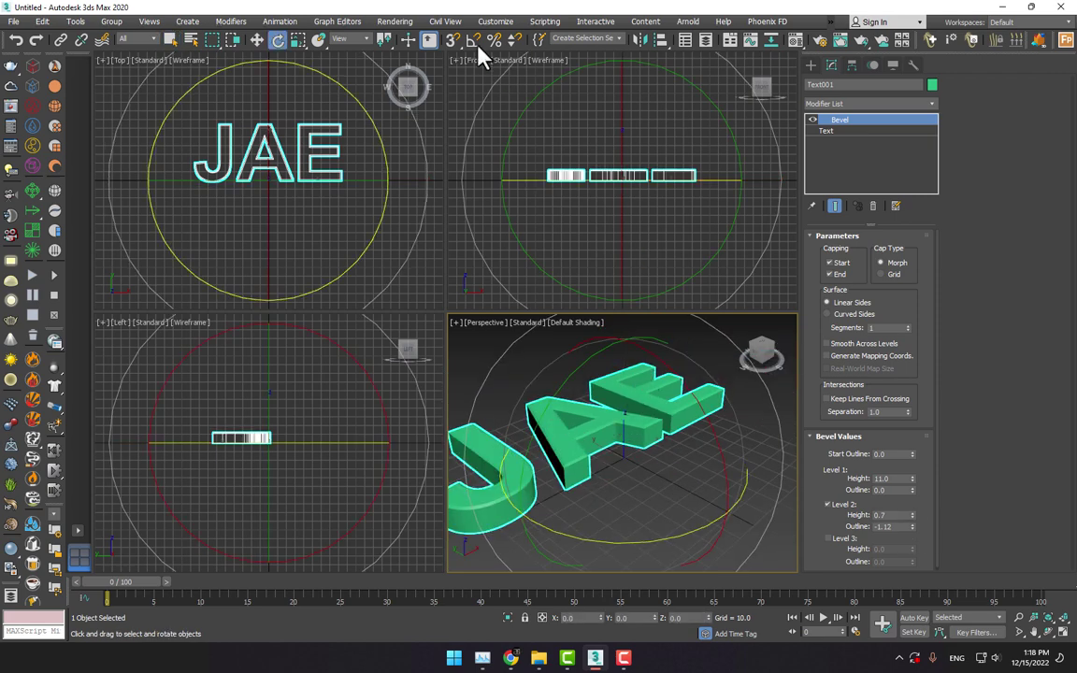
left_click(477, 44)
left_click_drag(675, 366, 664, 429)
scroll(664, 428, "down", 3)
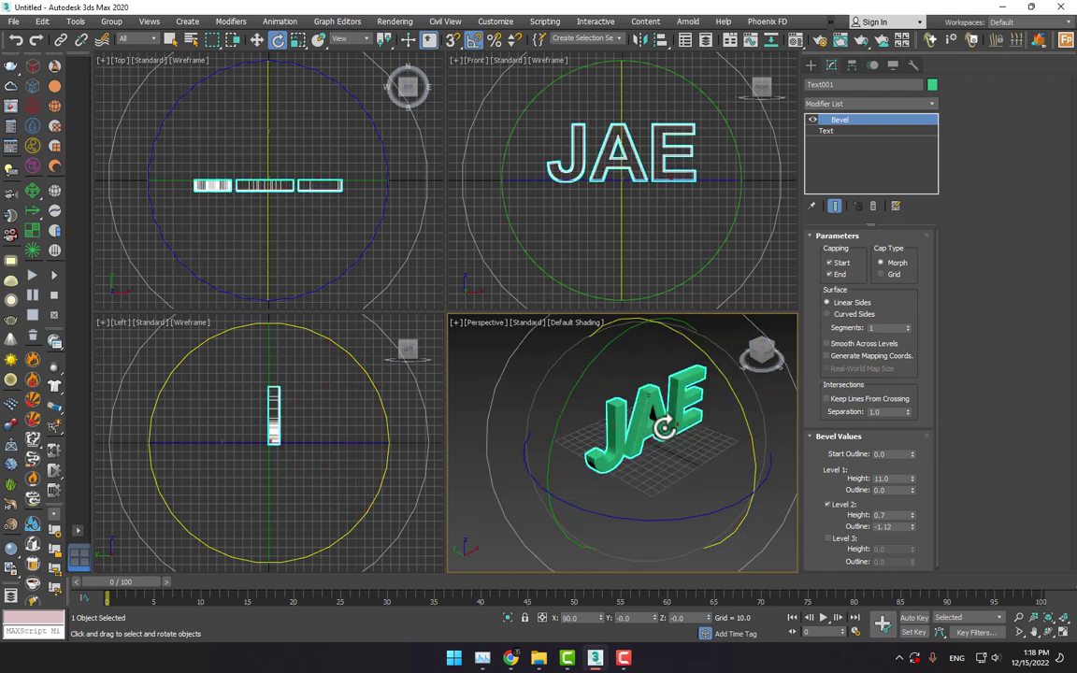
- Maximize the perspective view and raise the JAE text above the grid to about Z 117.5
key("alt+w")
key("r")
middle_click_drag(603, 397, 515, 271, "alt")
key("w")
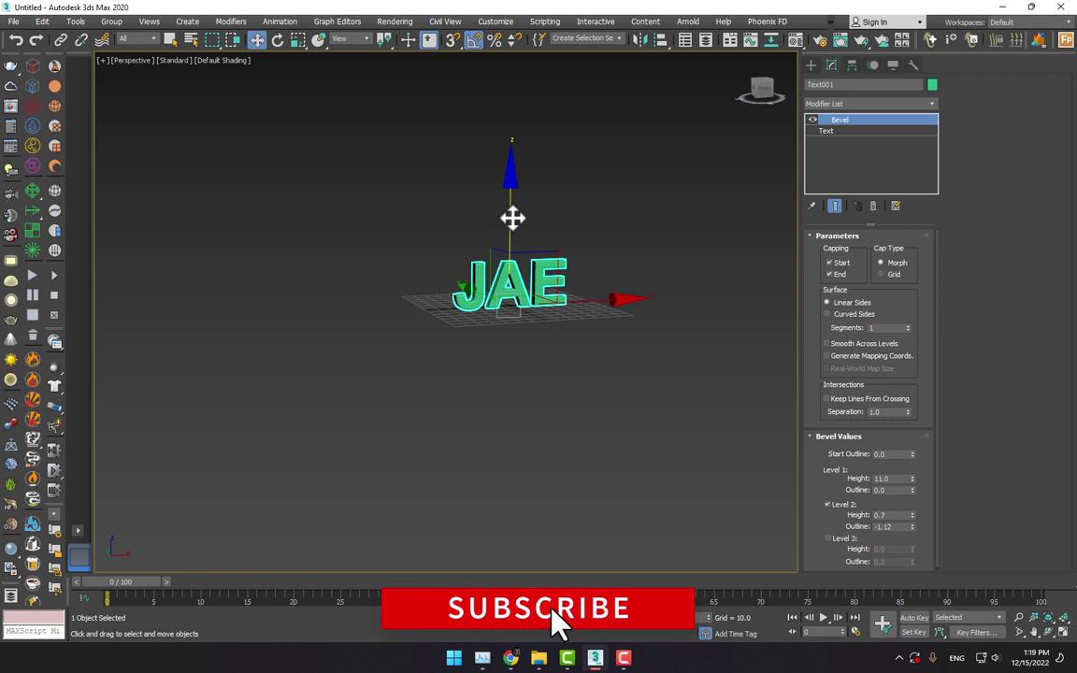
left_click_drag(513, 218, 505, 69)
middle_click_drag(548, 176, 550, 271)
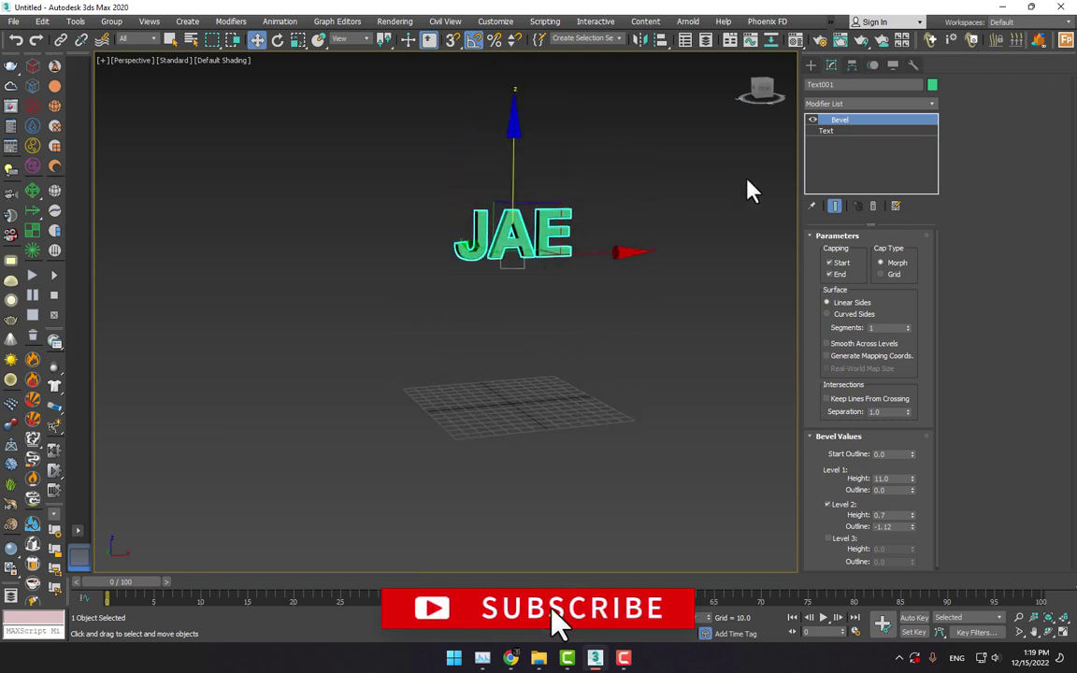
- Create a ground plane about 385 long by 399 wide beneath the JAE text
left_click(811, 64)
left_click(812, 83)
left_click(893, 196)
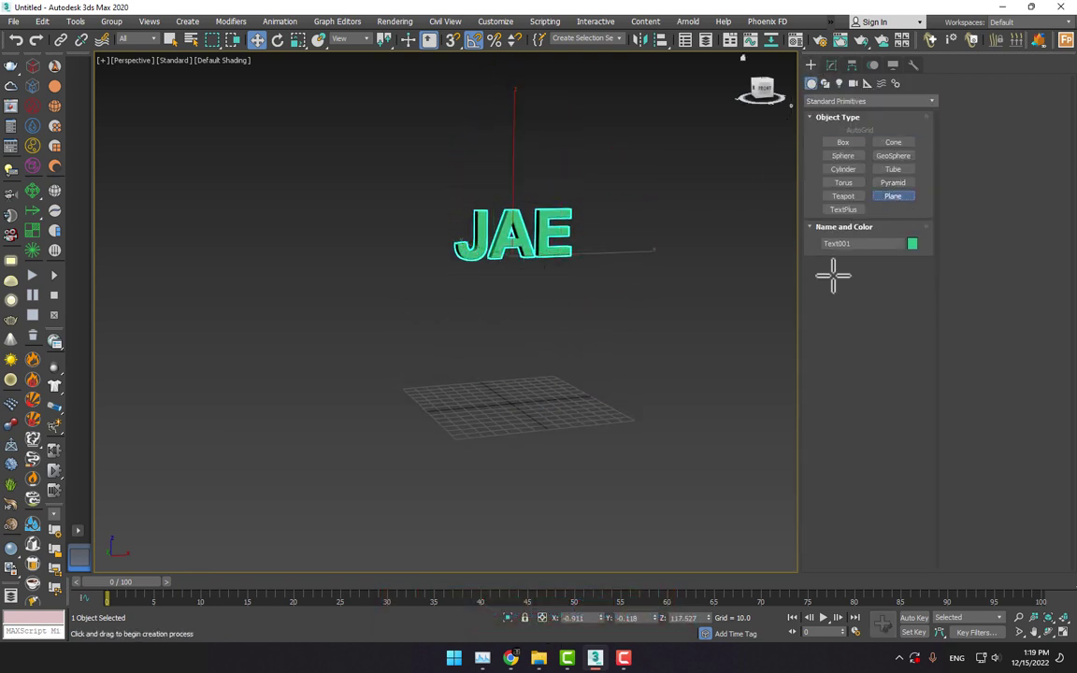
left_click_drag(572, 305, 140, 631)
key("f")
key("F3")
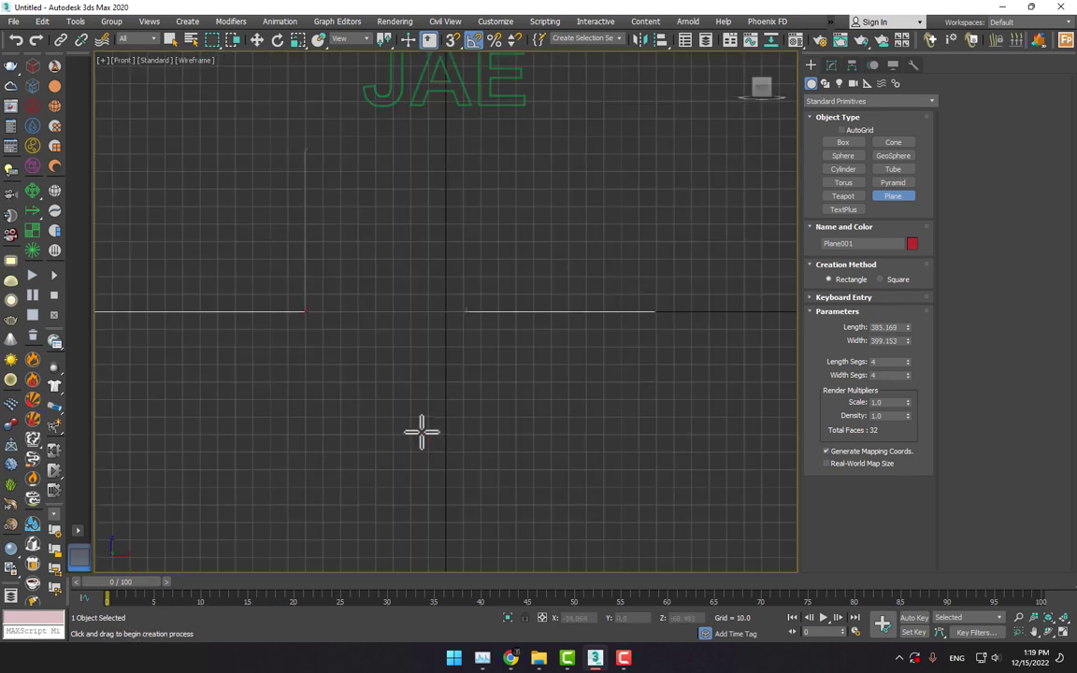
- Move the ground plane in the top view to centre it under the text, at about X 1.3, Y -4.9
key("t")
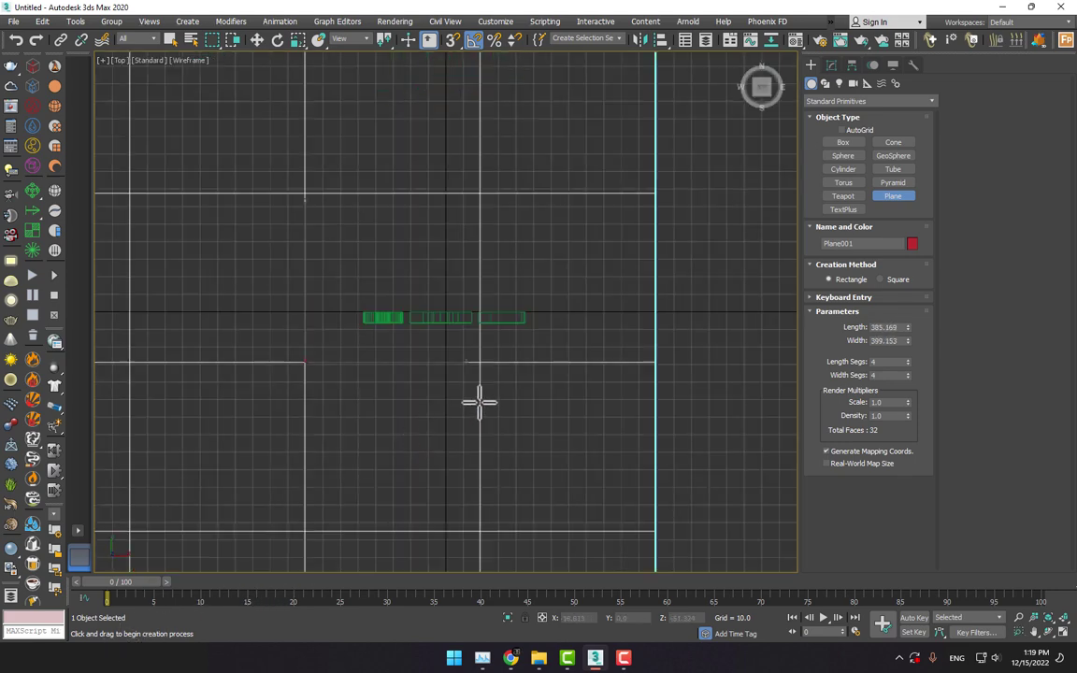
scroll(488, 366, "down", 3)
key("w")
left_click_drag(482, 320, 536, 303)
key("alt+w")
key("alt+w")
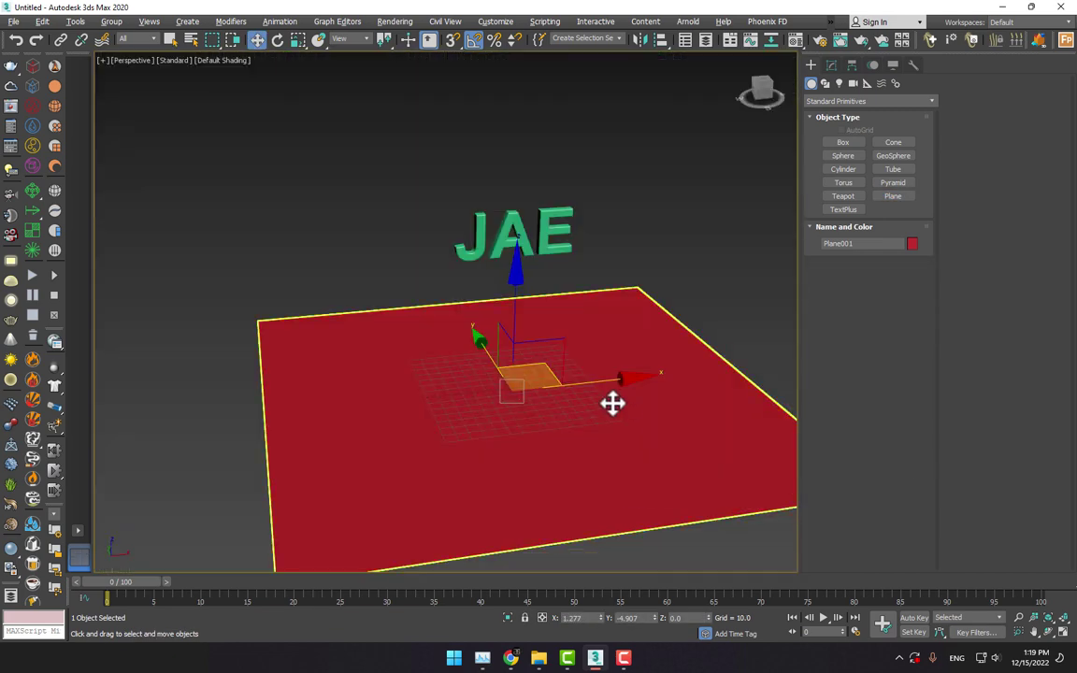
- Save the scene to the Desktop with the file name 1
scroll(579, 334, "up", 3)
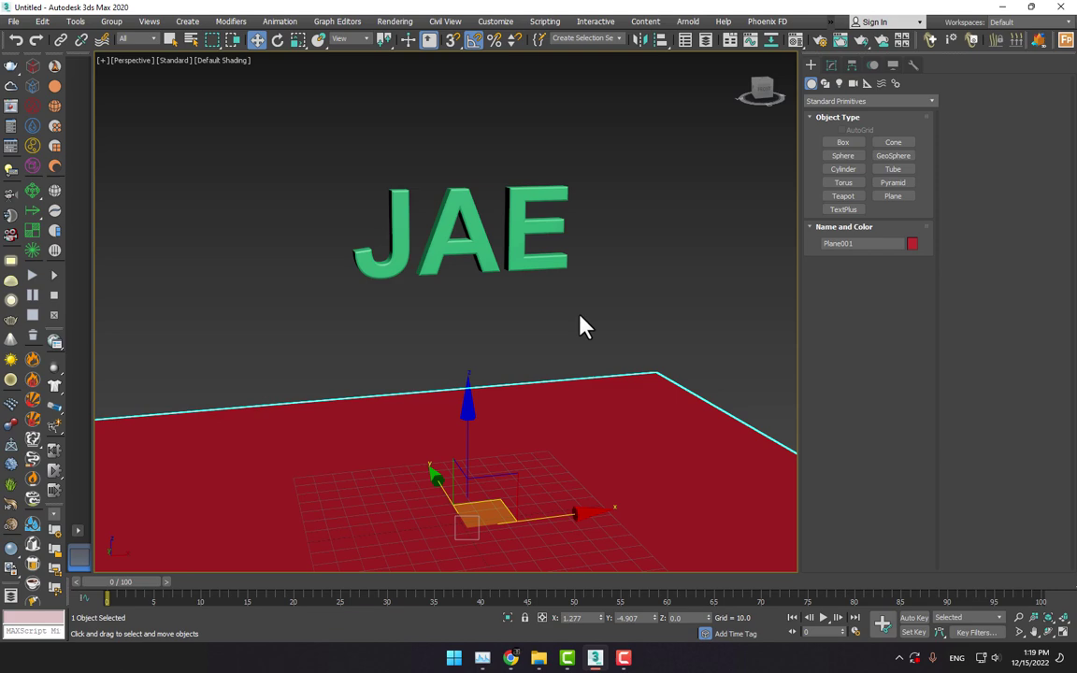
key("ctrl+s")
left_click(628, 396)
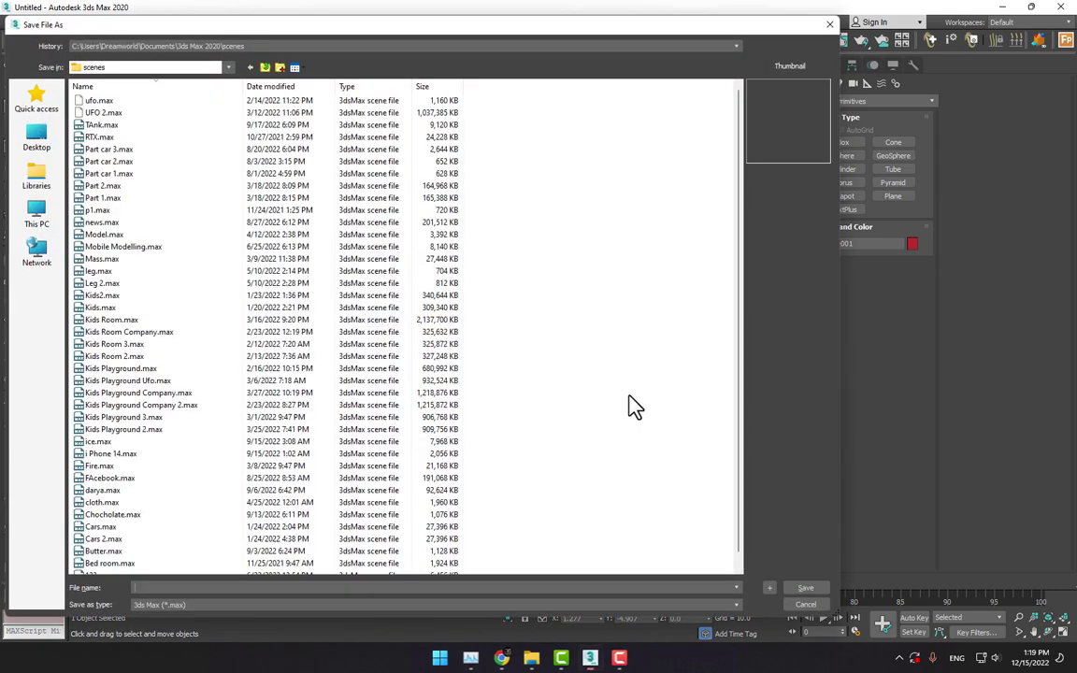
left_click(977, 32)
left_click(37, 140)
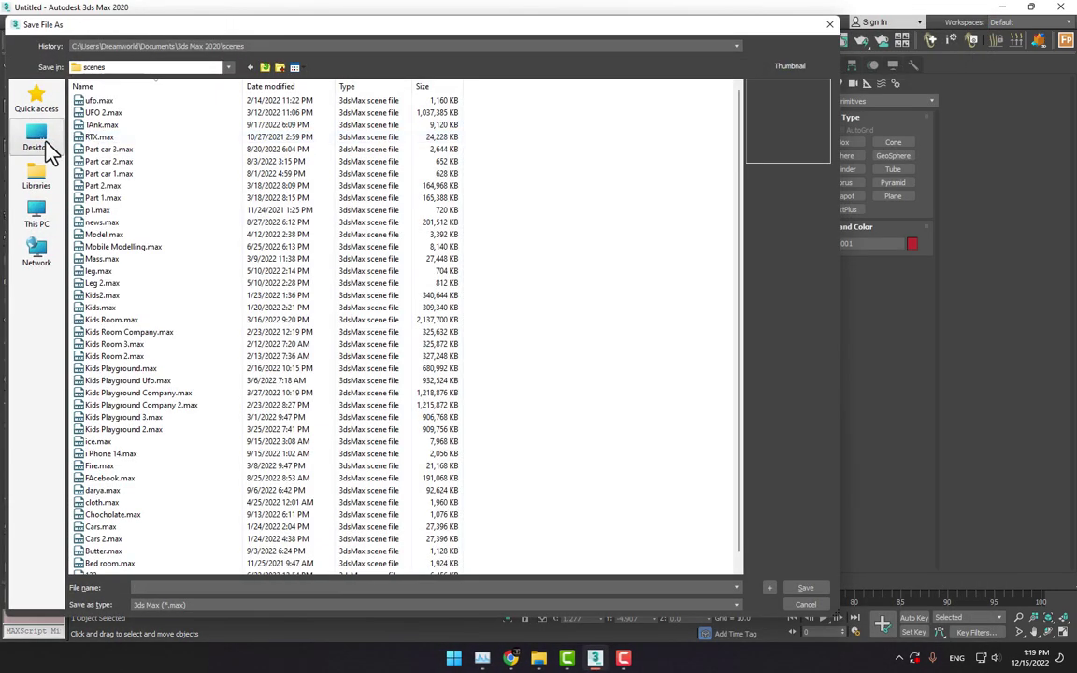
left_click(174, 588)
type("1")
key("Return")
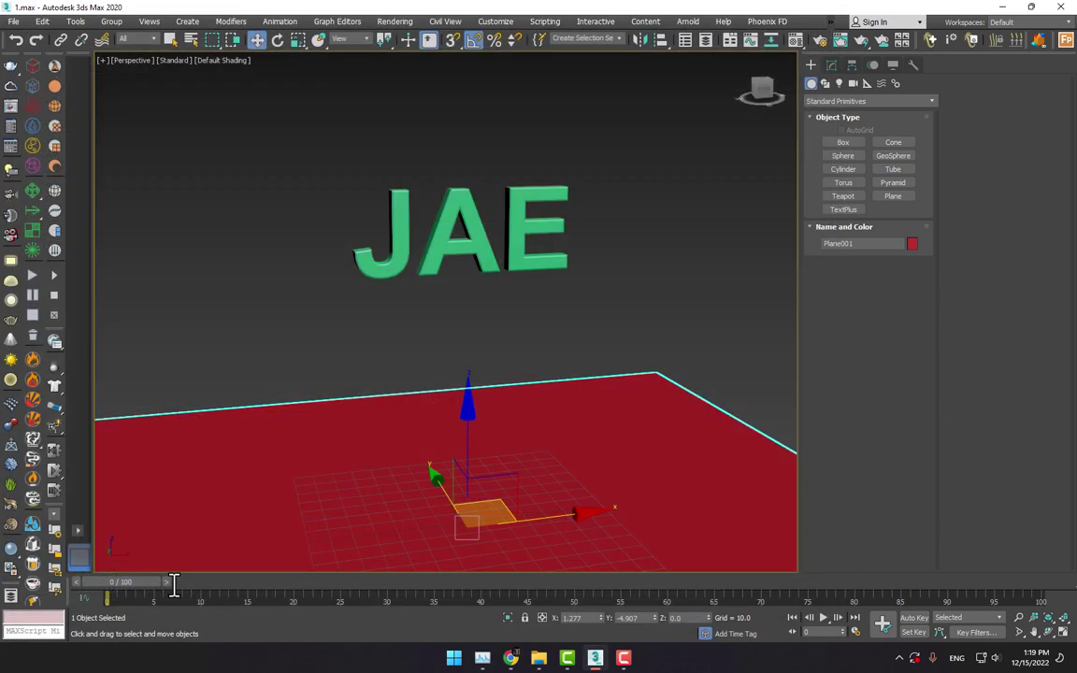
- Select the JAE text and open the RayFire floater from the RayFire object category
left_click(822, 101)
left_click(720, 226)
left_click(522, 233)
left_click(832, 101)
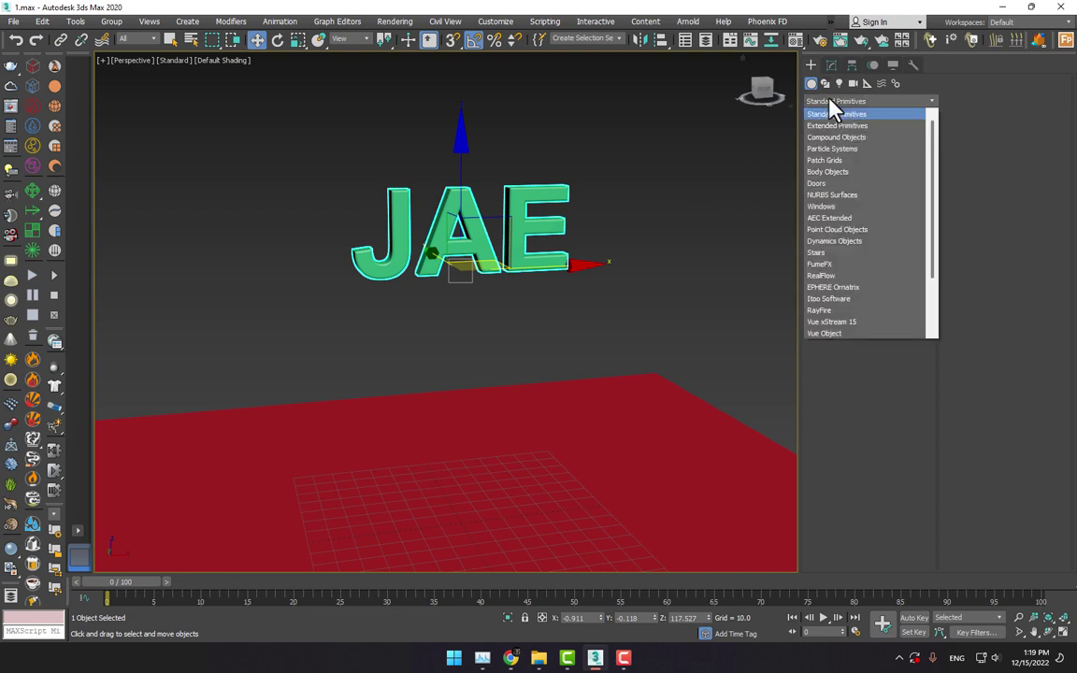
left_click(827, 311)
left_click(843, 169)
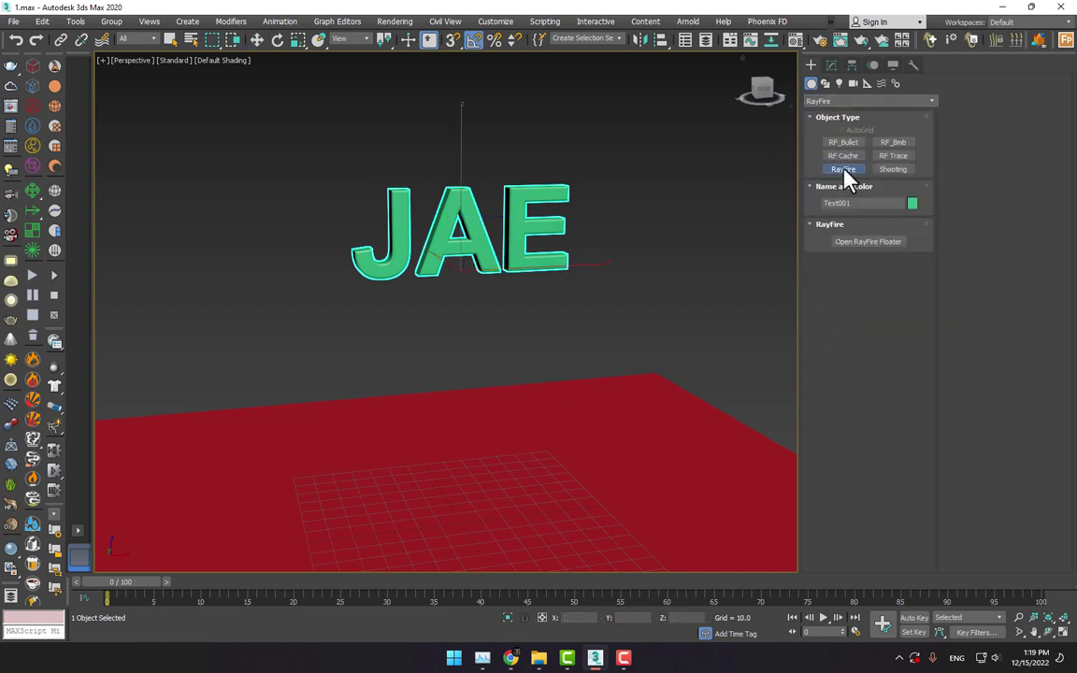
left_click(869, 245)
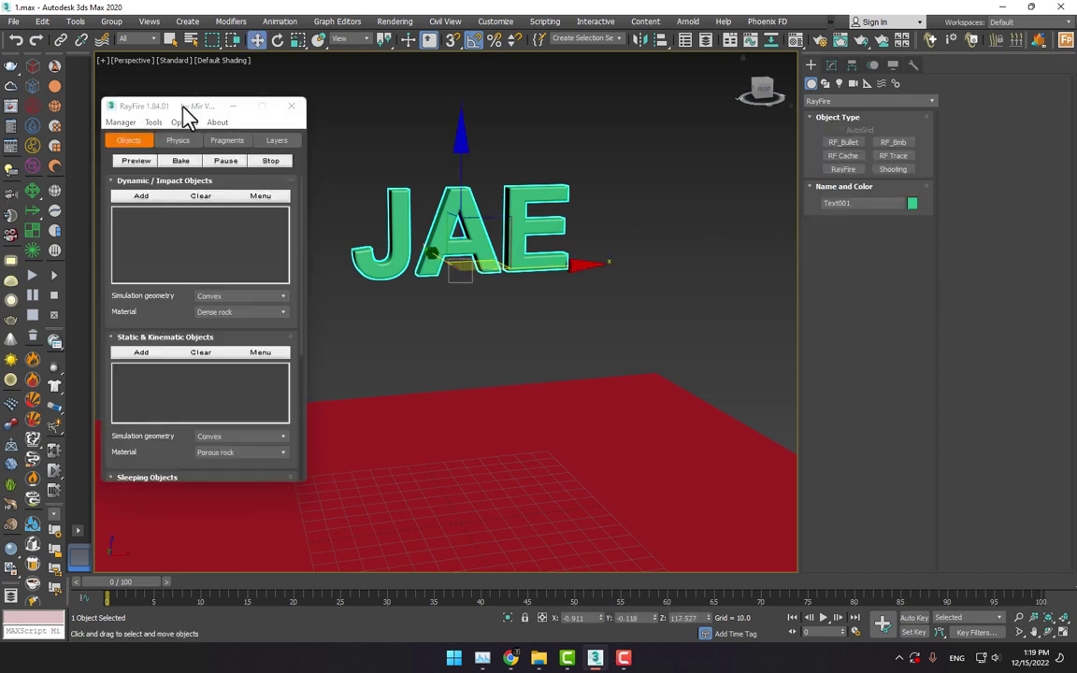
- Add the JAE text as a RayFire dynamic/impact object and the ground plane as a static and kinematic object
left_click_drag(184, 110, 775, 186)
left_click(728, 272)
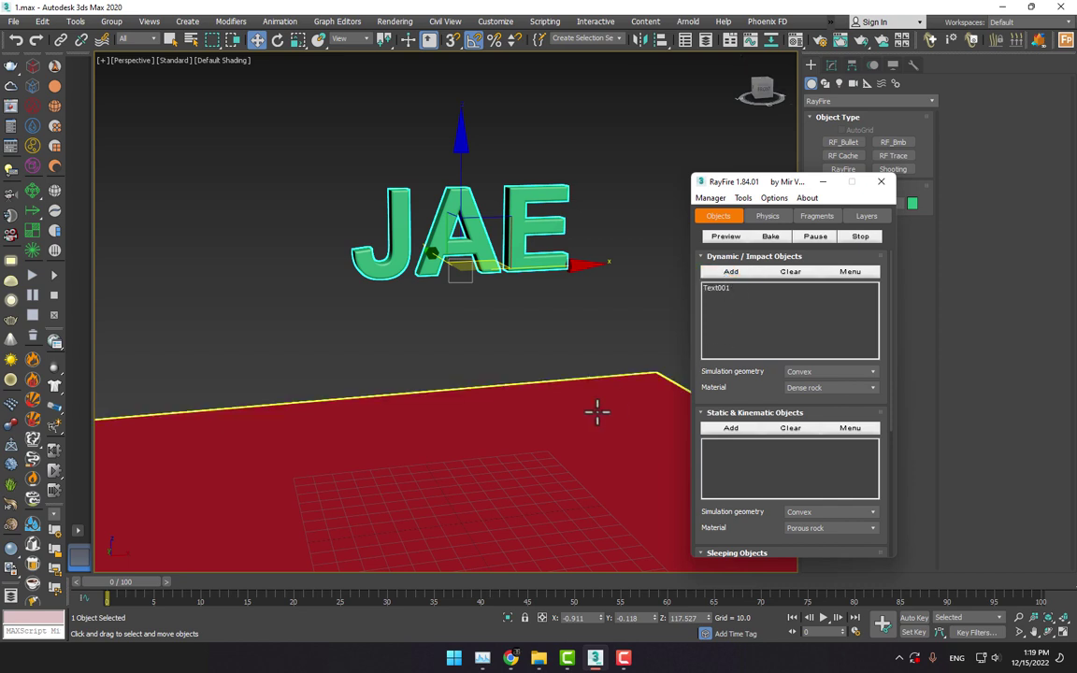
left_click(552, 422)
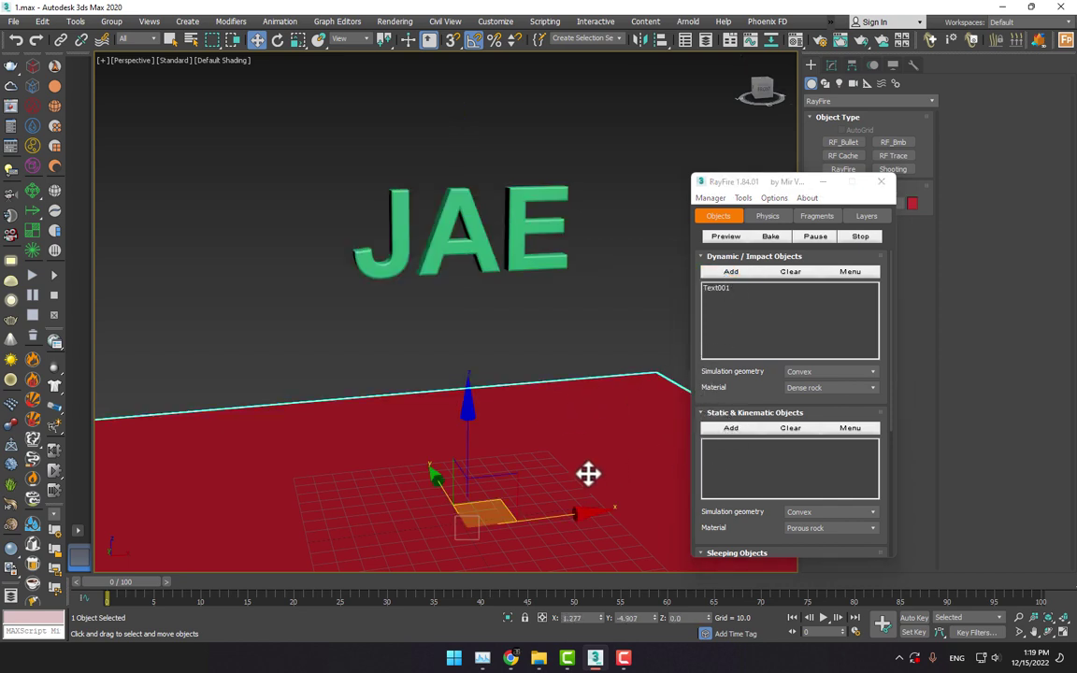
left_click(731, 429)
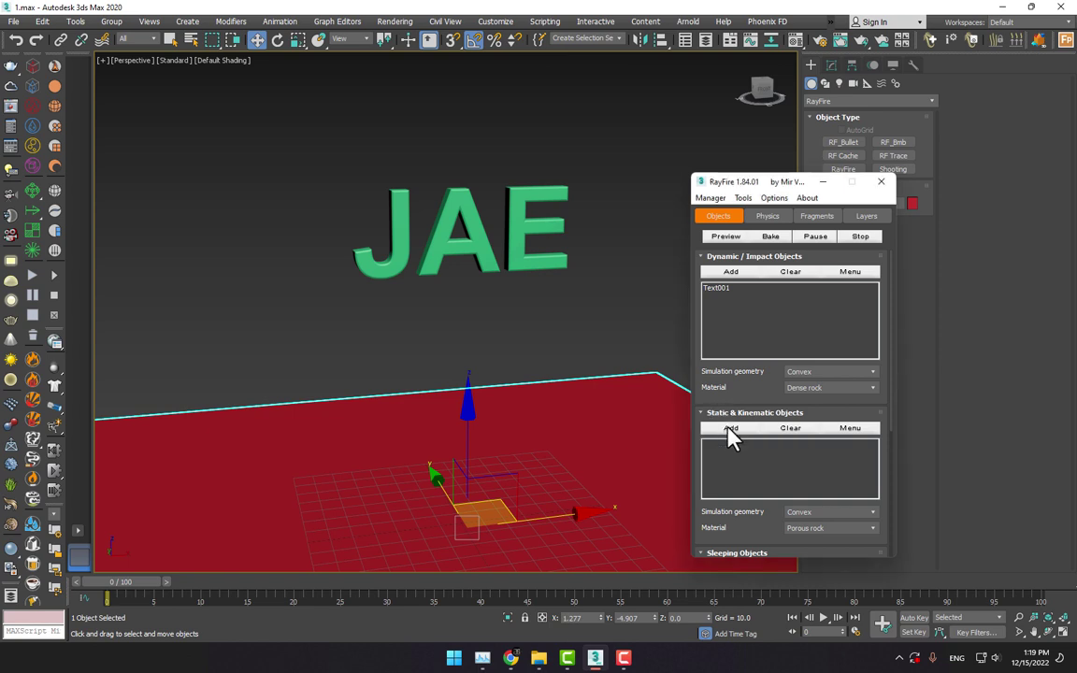
- Fragment the JAE text using the Voronoi - Uniform type with 218 iterations
left_click(807, 216)
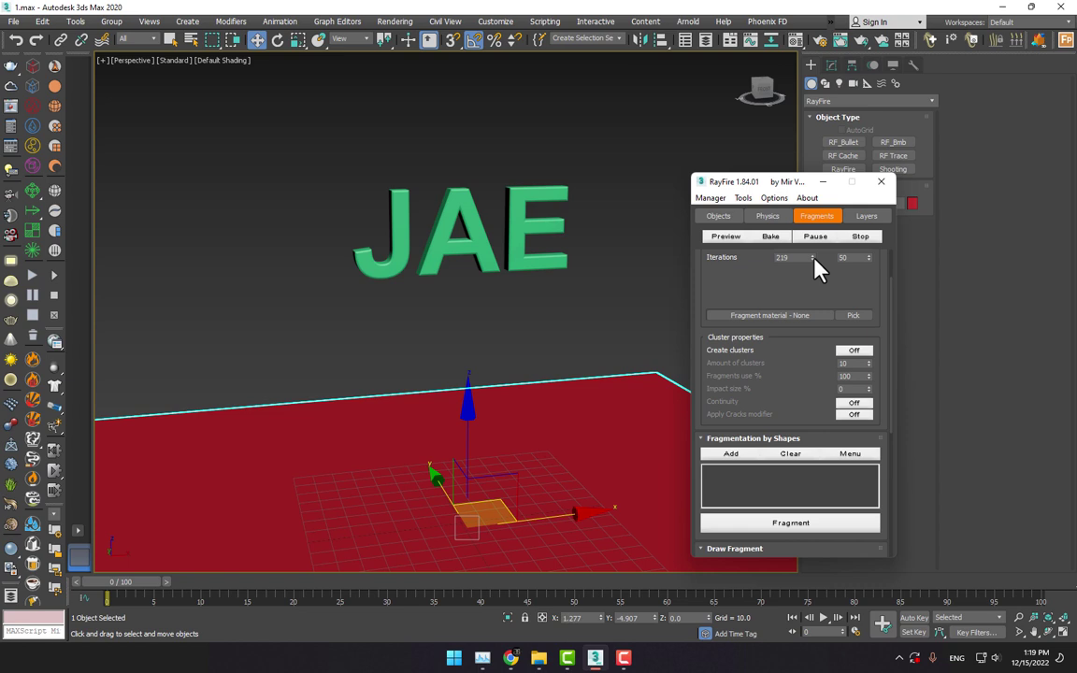
left_click_drag(813, 260, 793, 317)
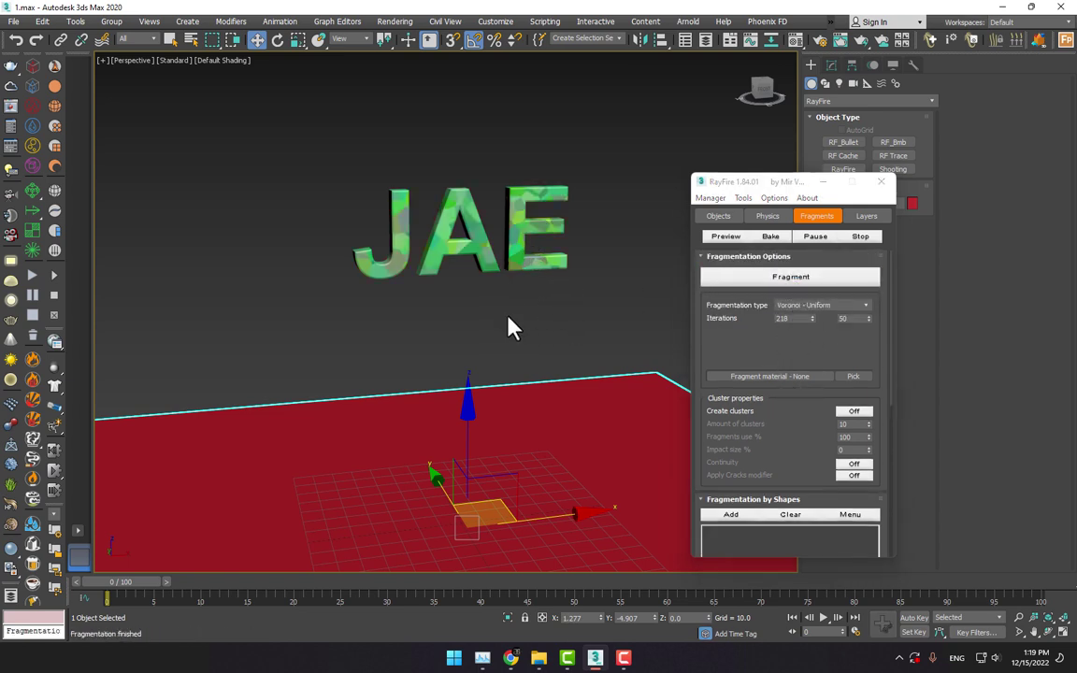
middle_click_drag(524, 367, 469, 366, "alt")
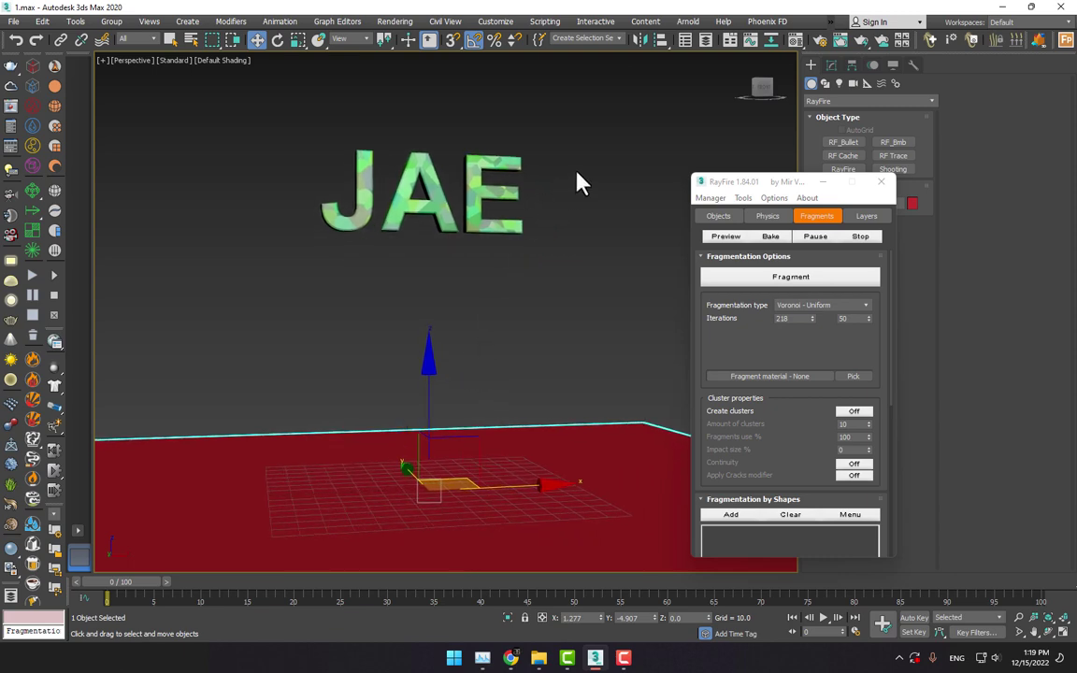
- Select all the text fragments and lower them along Z until they stand just above the ground plane
left_click_drag(181, 284, 180, 282)
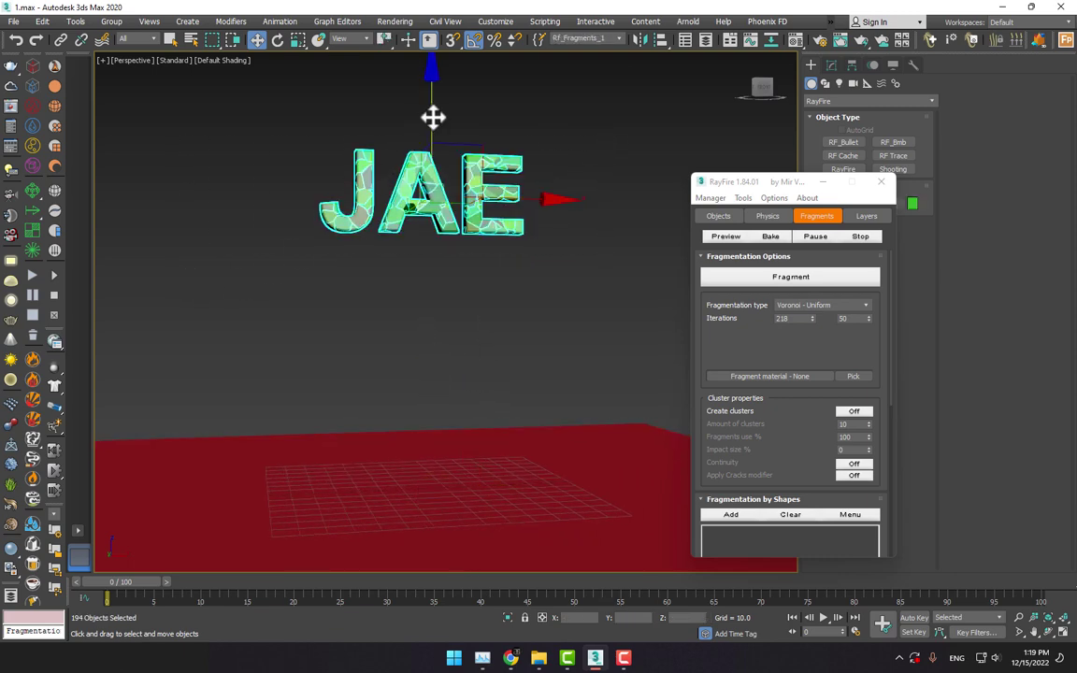
left_click_drag(433, 115, 456, 298)
middle_click_drag(456, 298, 457, 428, "alt")
left_click_drag(449, 297, 505, 432)
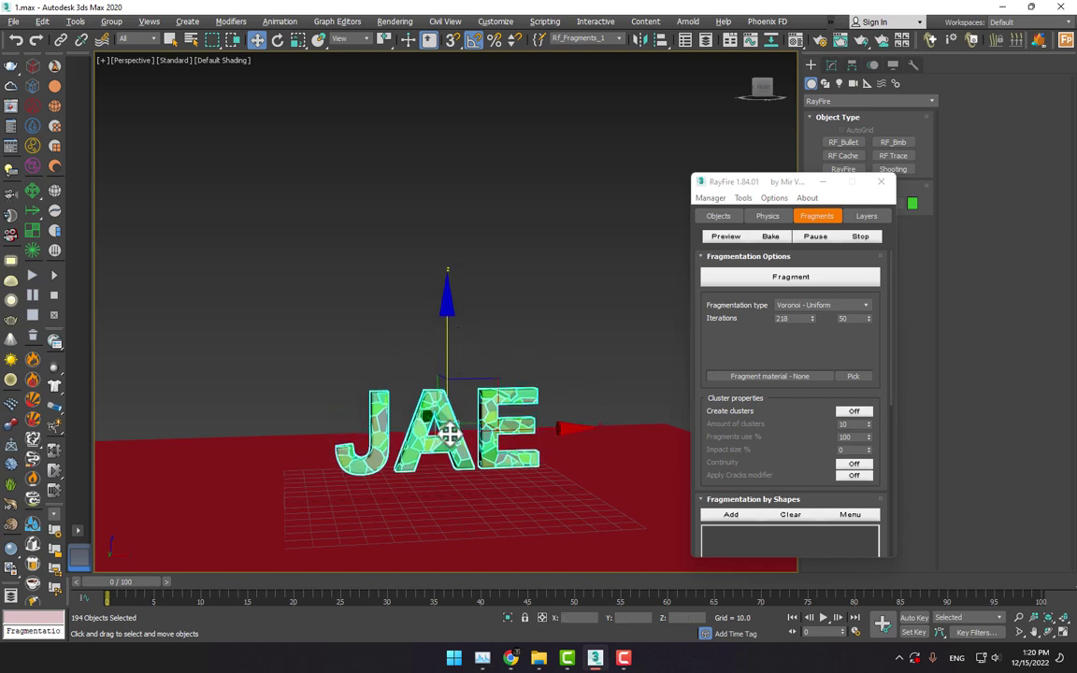
middle_click_drag(505, 433, 461, 435, "alt")
left_click_drag(445, 365, 447, 351)
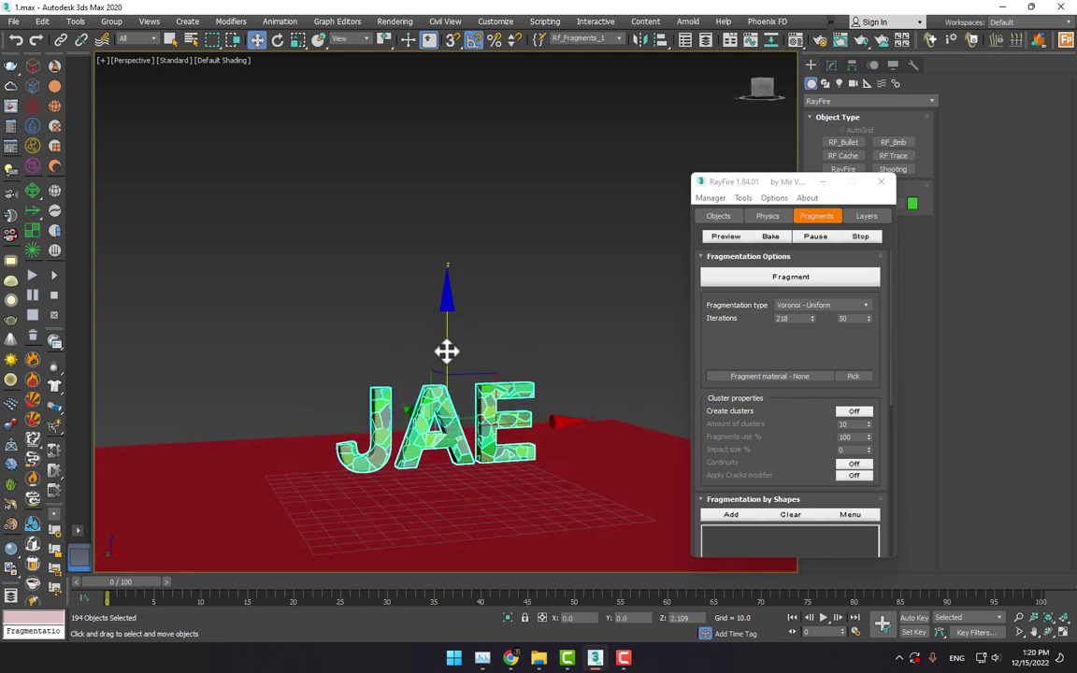
- Assign the 01 - Default material to all selected text fragments and clear the selection
left_click(796, 40)
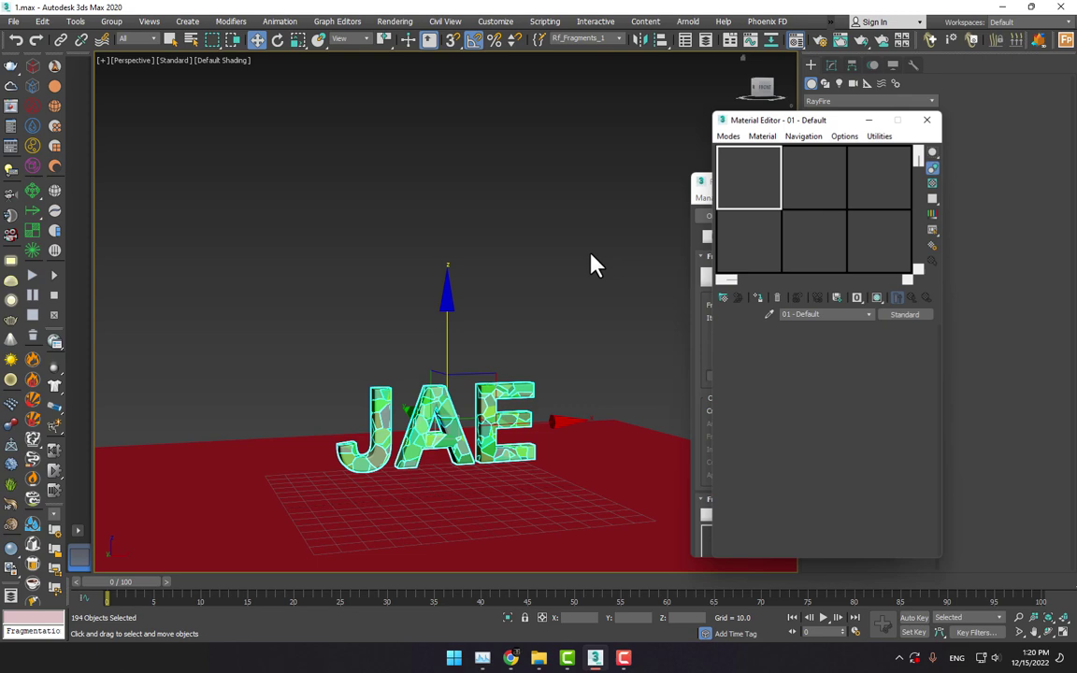
left_click_drag(750, 176, 450, 360)
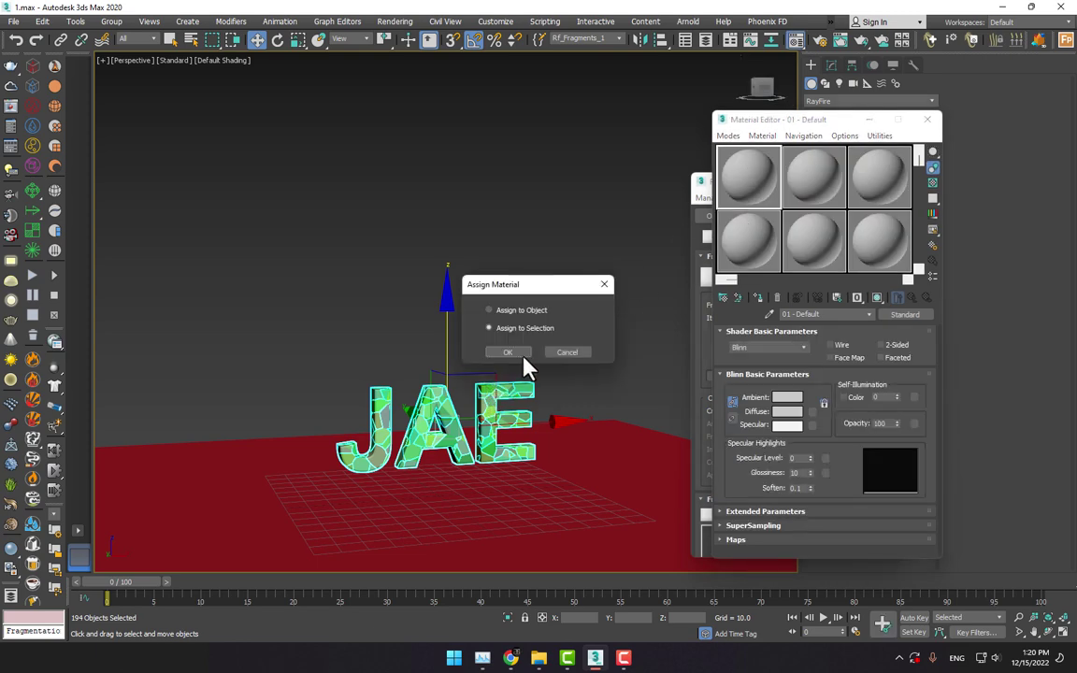
left_click(517, 352)
left_click(928, 121)
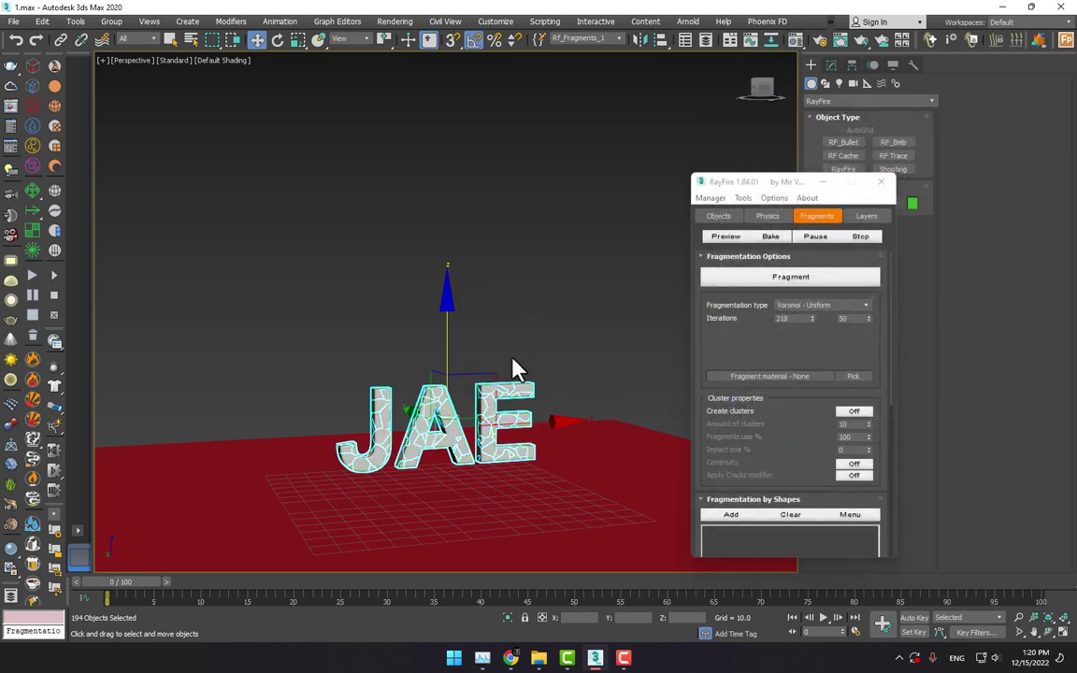
left_click(552, 296)
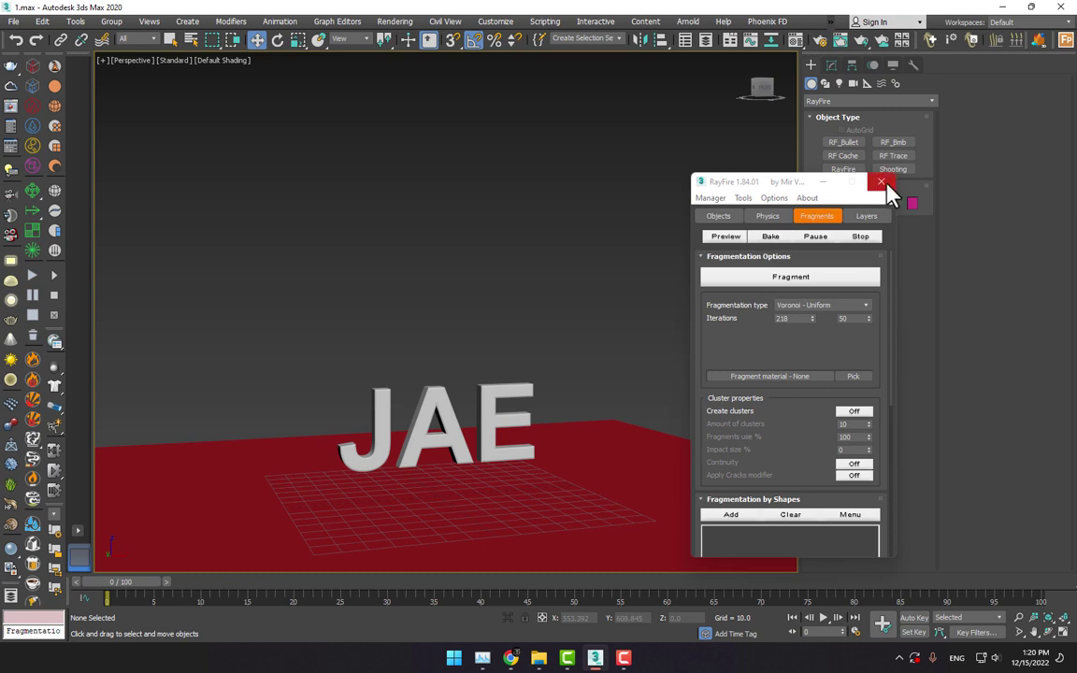
- Preview the RayFire destruction simulation of the JAE text and bake it
left_click(725, 236)
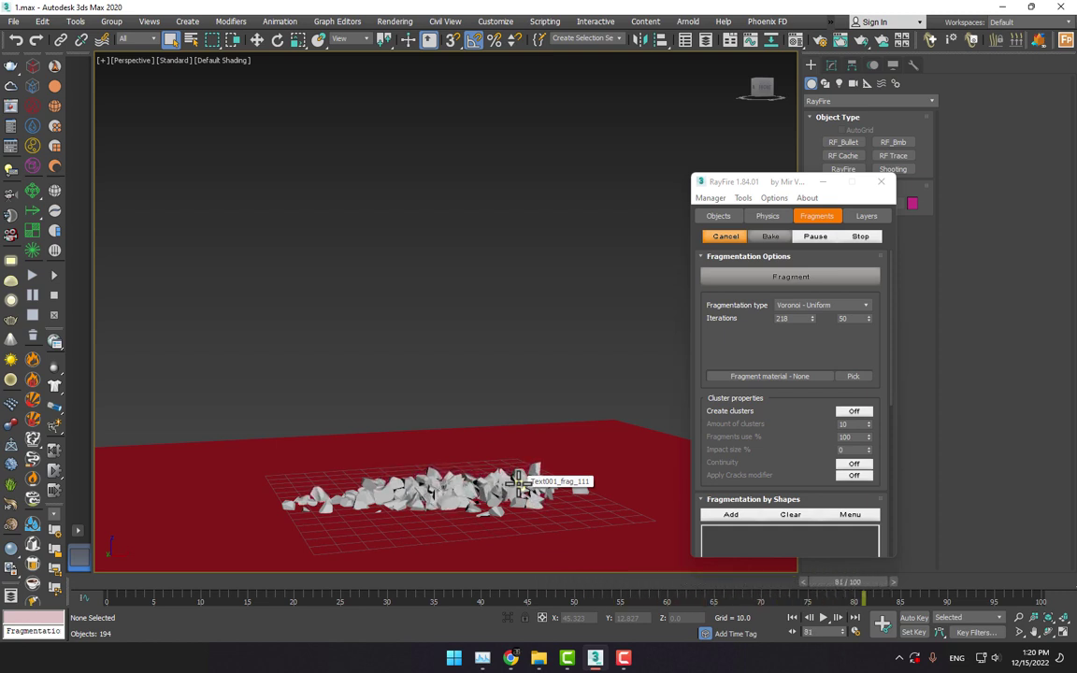
left_click(769, 240)
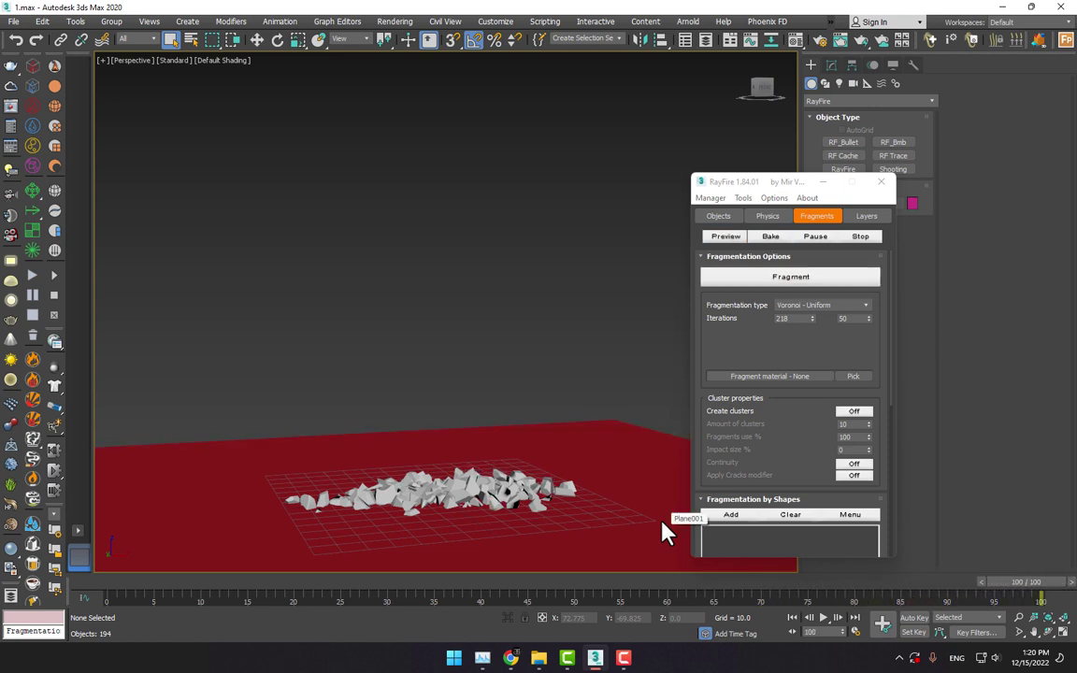
- Select all the baked fragments and the ground plane, and run the exportobjseq.ms script from the Downloads folder
right_click(456, 454)
left_click(487, 458)
middle_click_drag(488, 458, 480, 418)
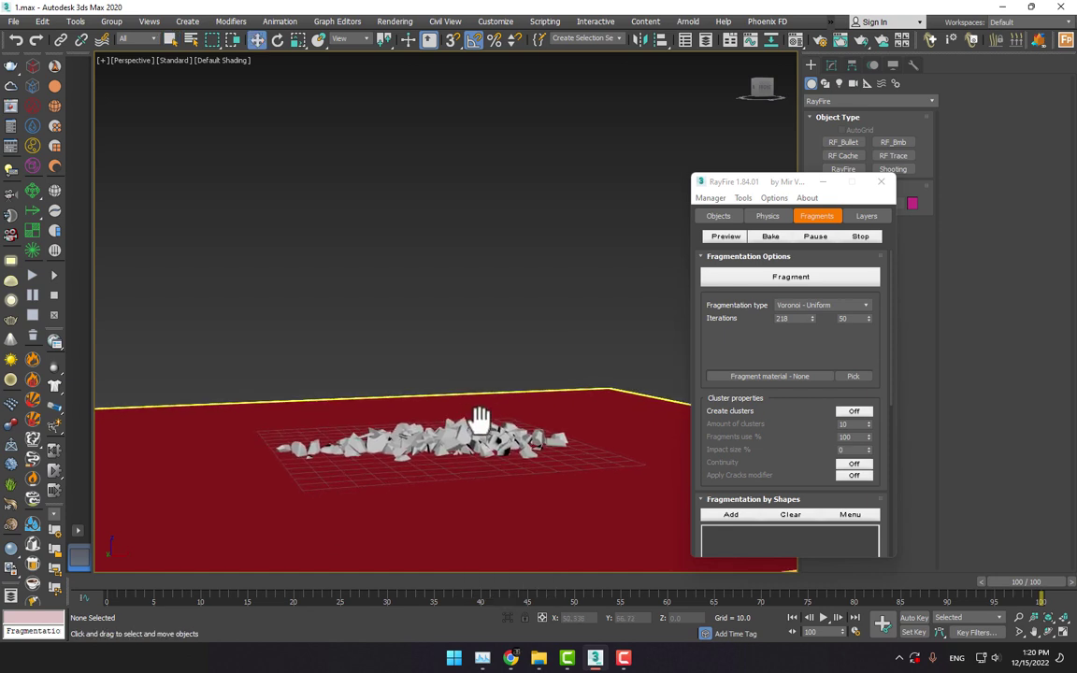
key("ctrl+a")
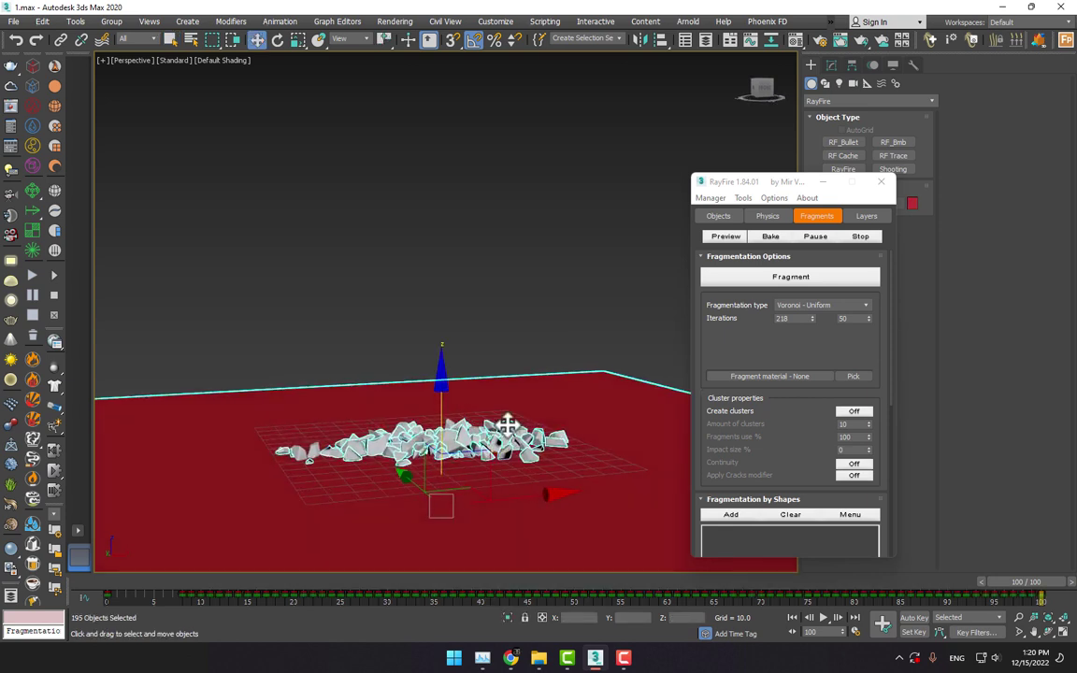
left_click(546, 23)
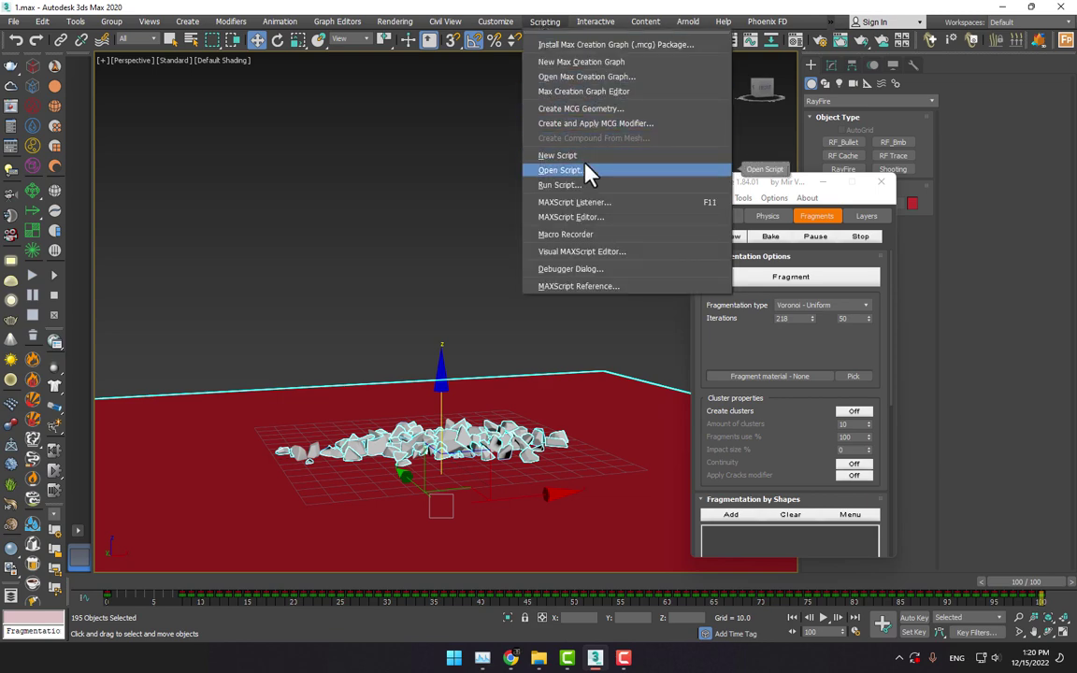
left_click(572, 187)
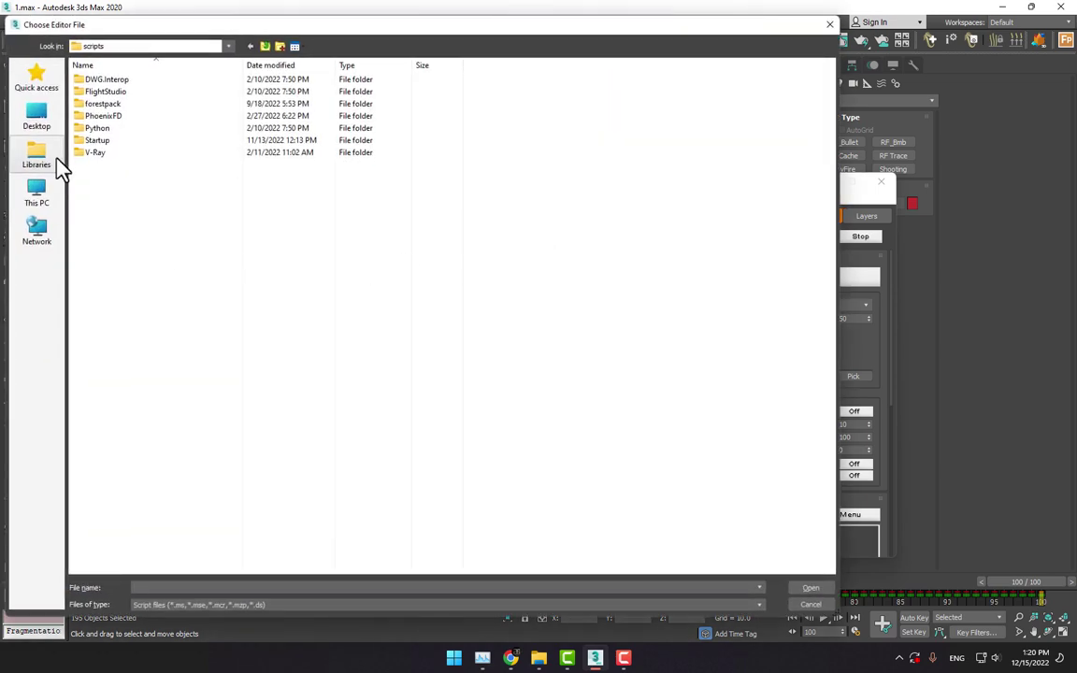
left_click(52, 131)
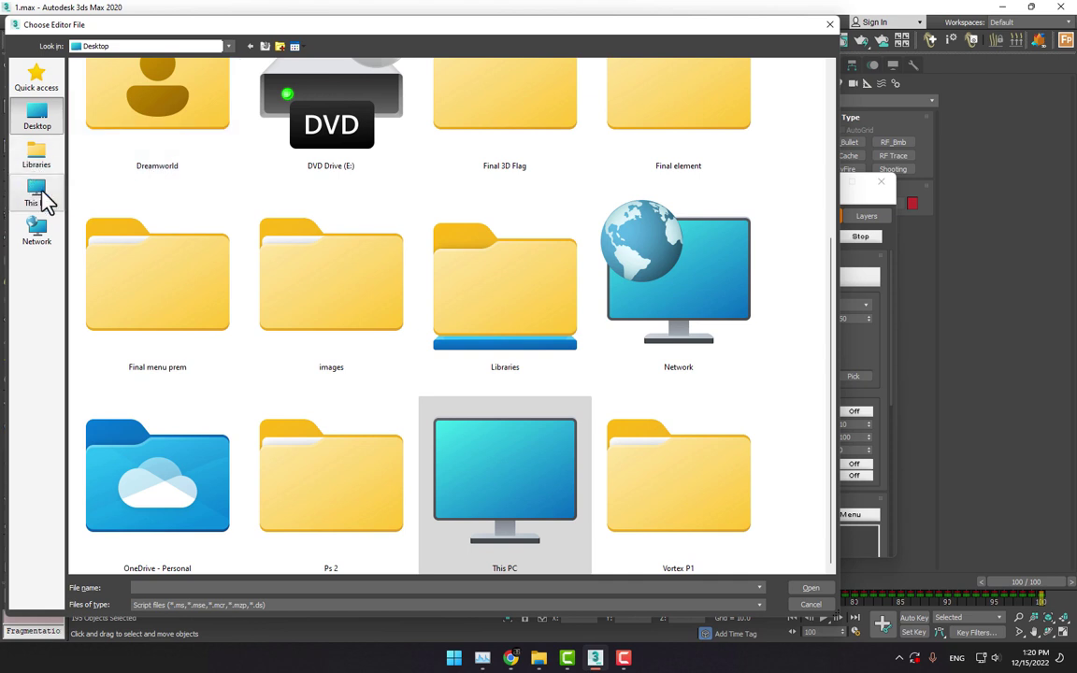
left_click(42, 199)
double_click(402, 105)
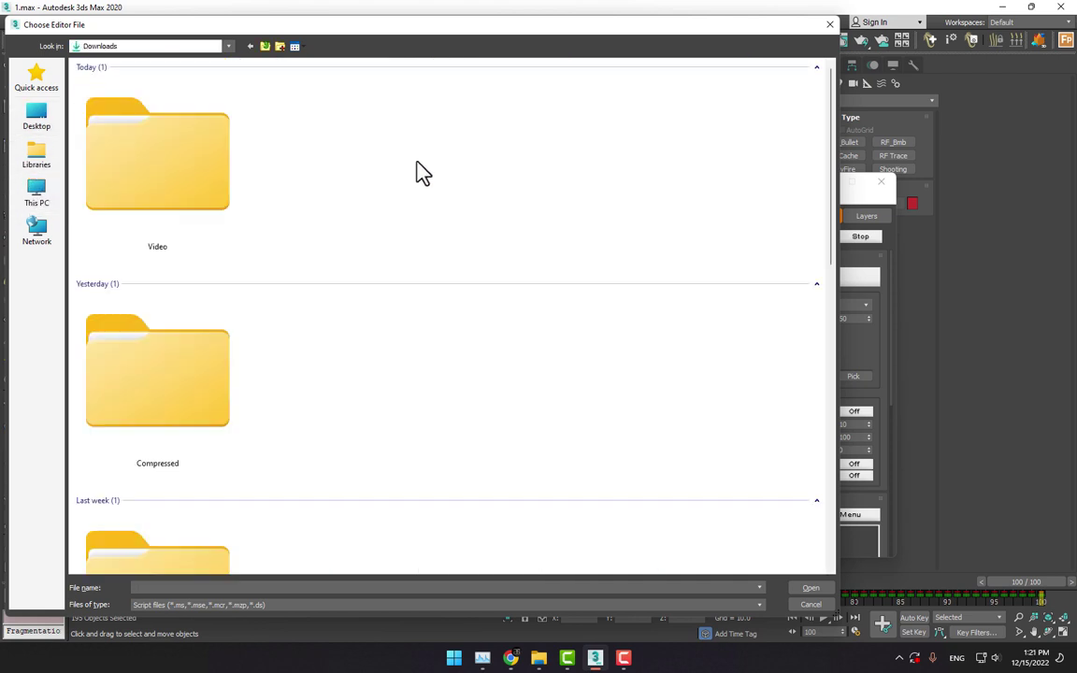
scroll(365, 307, "down", 10)
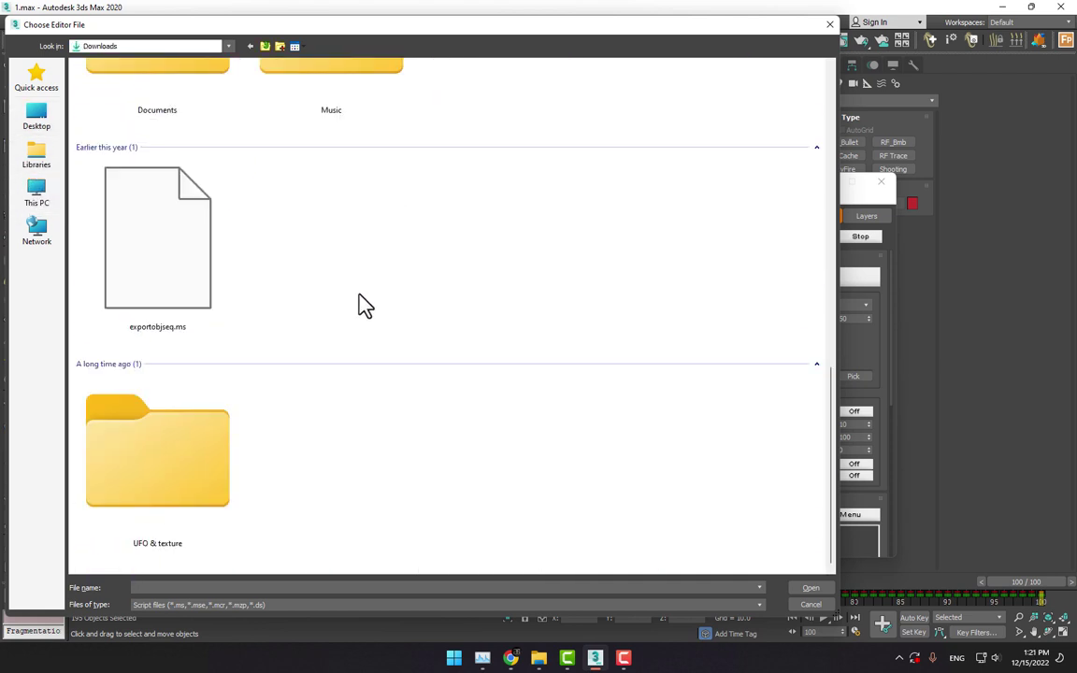
double_click(184, 269)
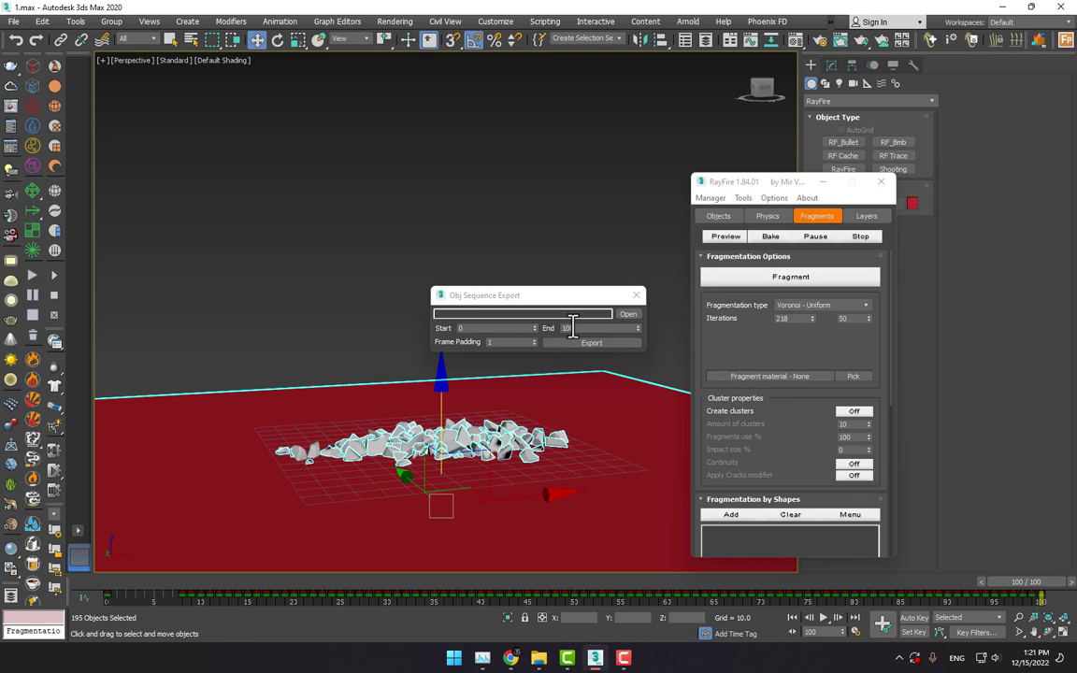
- Export frames 0 to 100 as an OBJ sequence named F into a new folder on the Desktop
left_click(627, 314)
left_click(37, 140)
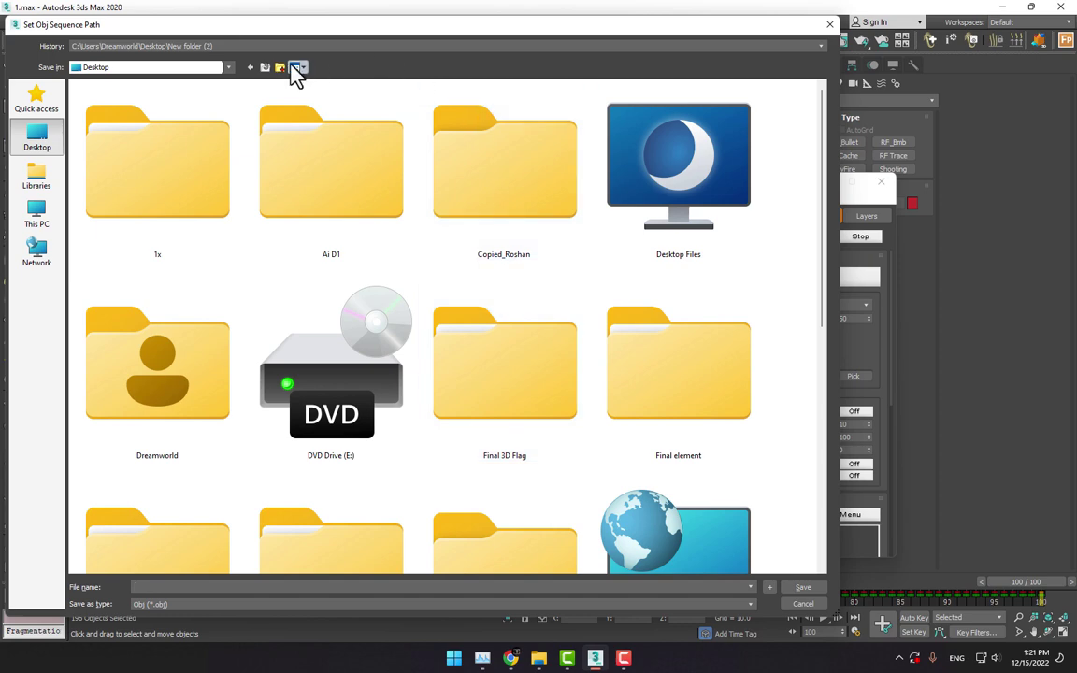
scroll(322, 150, "down", 5)
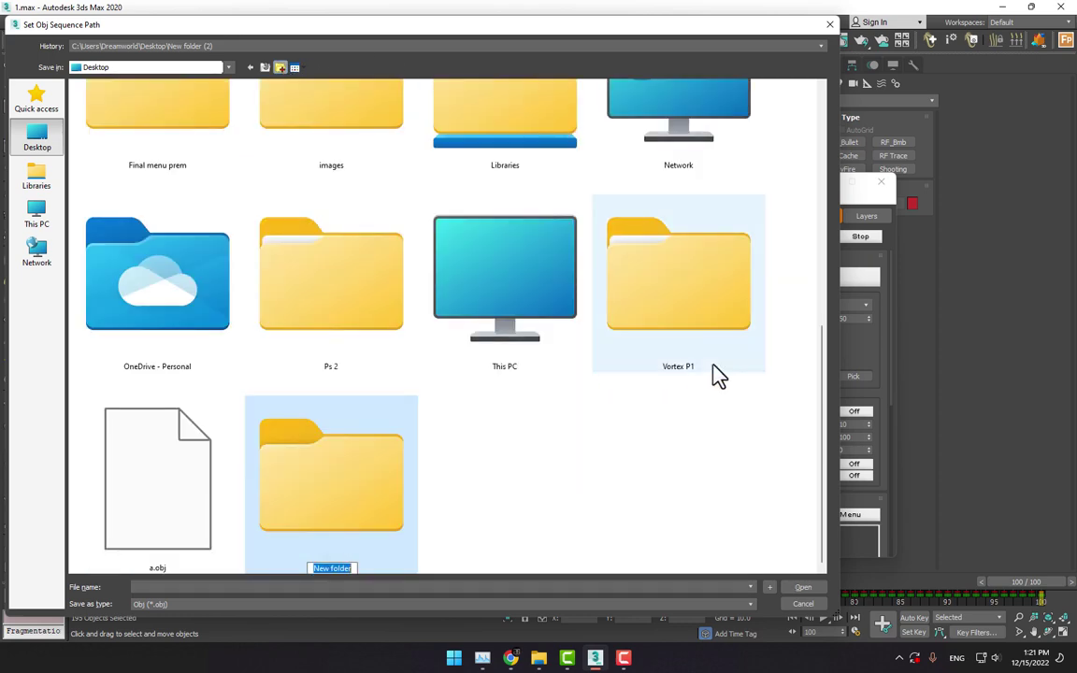
double_click(357, 496)
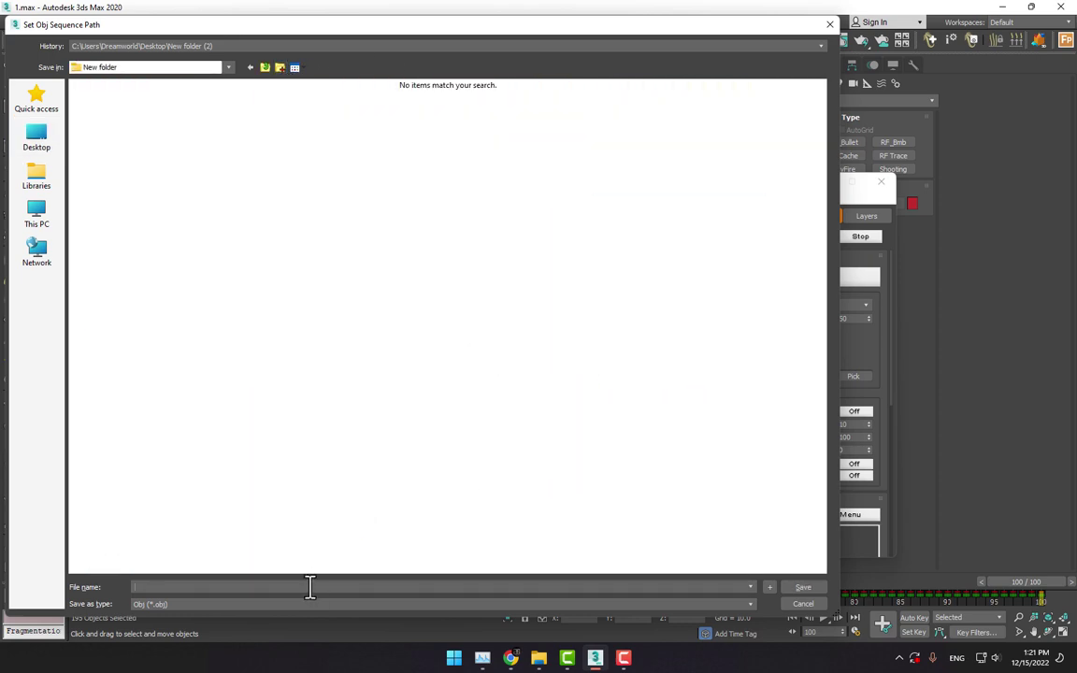
type("F")
key("Return")
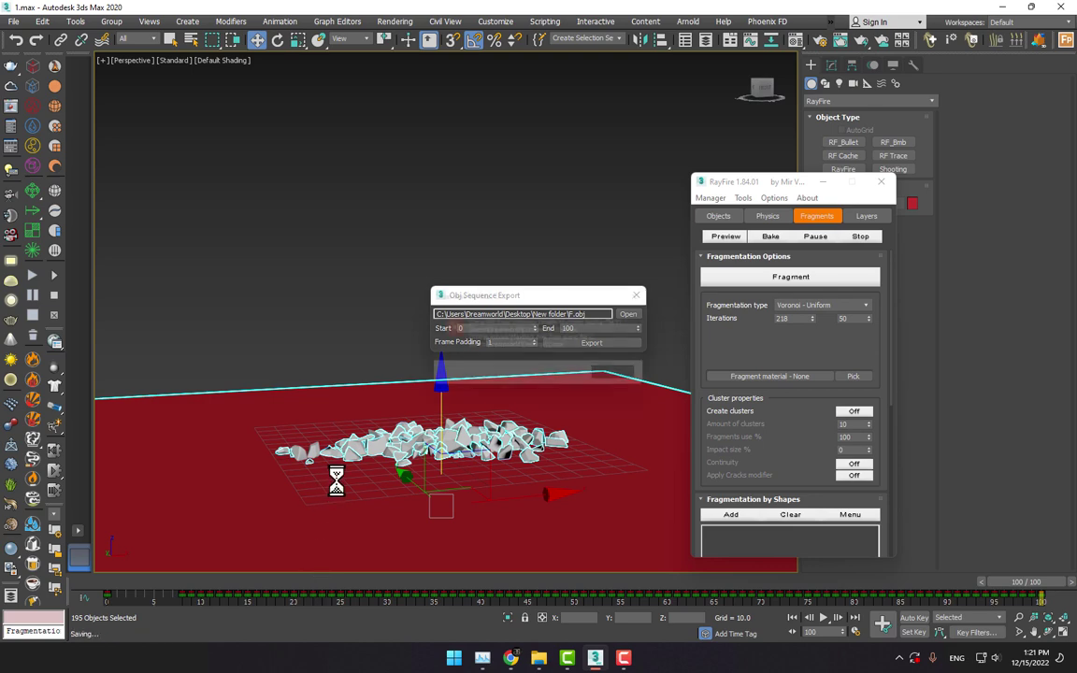
left_click(591, 343)
left_click(626, 380)
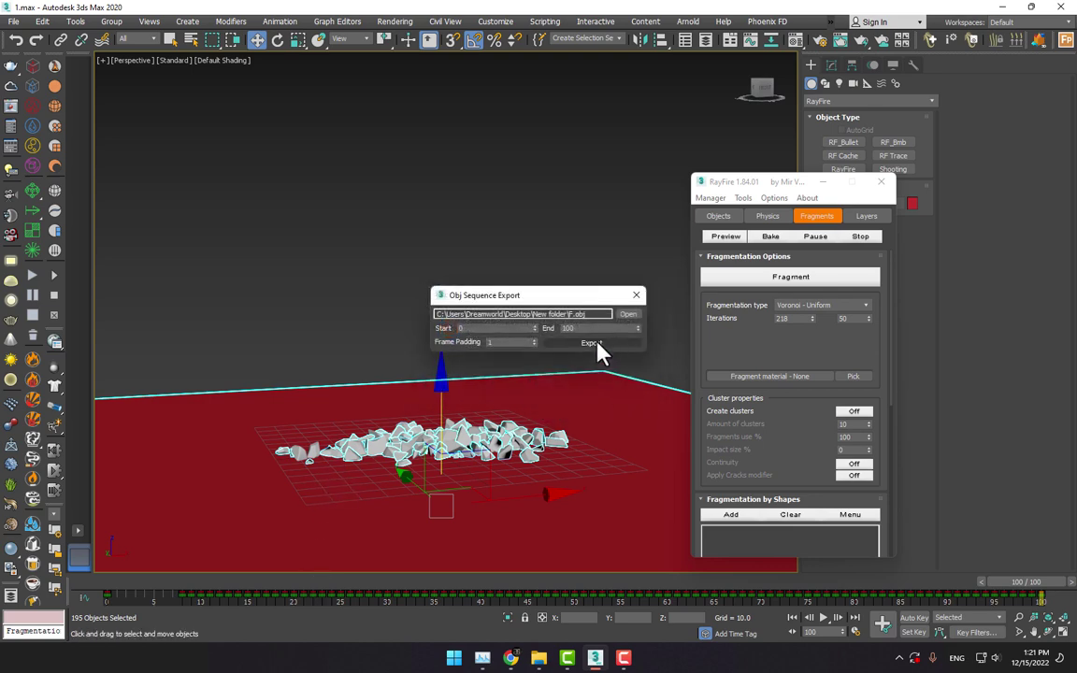
left_click(596, 344)
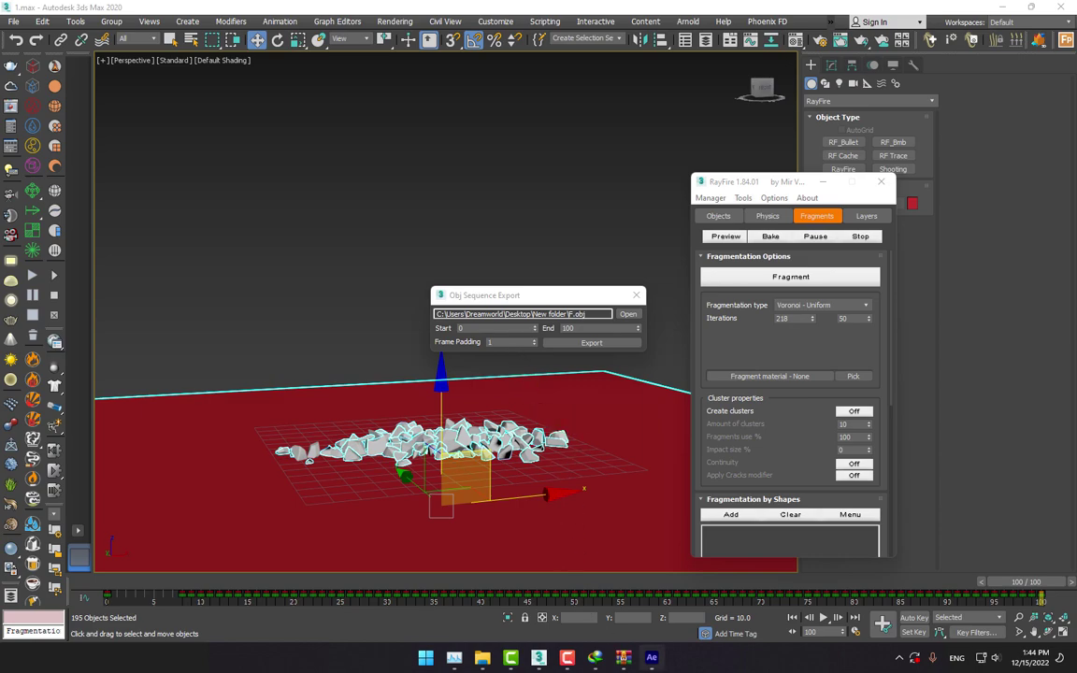
- Switch to After Effects and create a new project with a 1280 x 720, 25 fps composition named 3D Animated
left_click(652, 658)
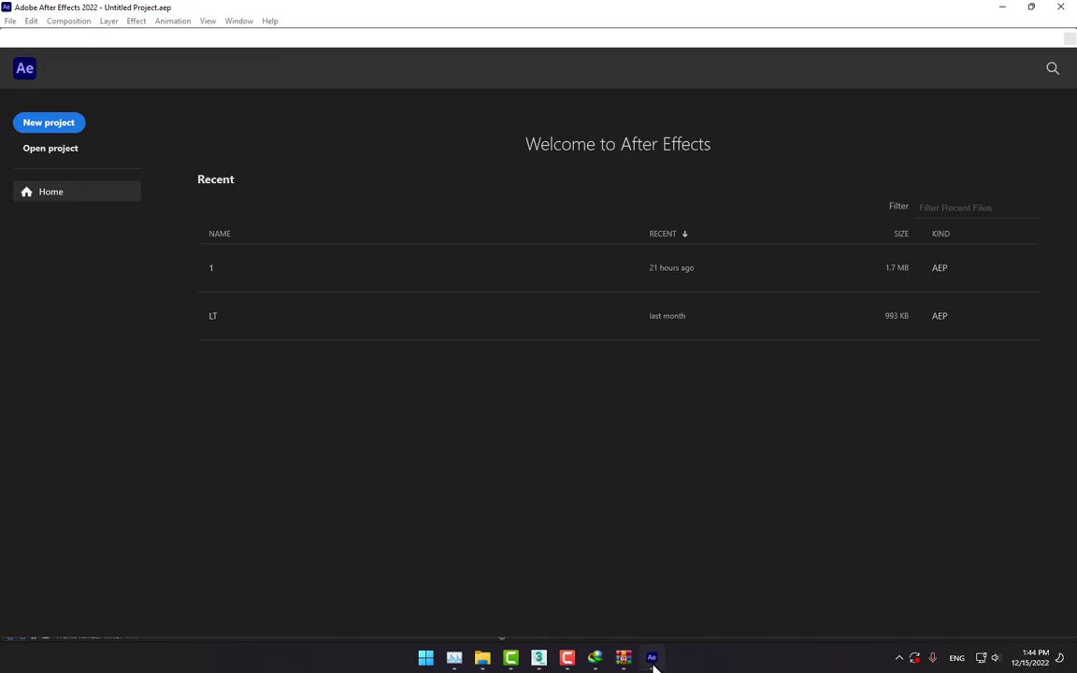
left_click(39, 125)
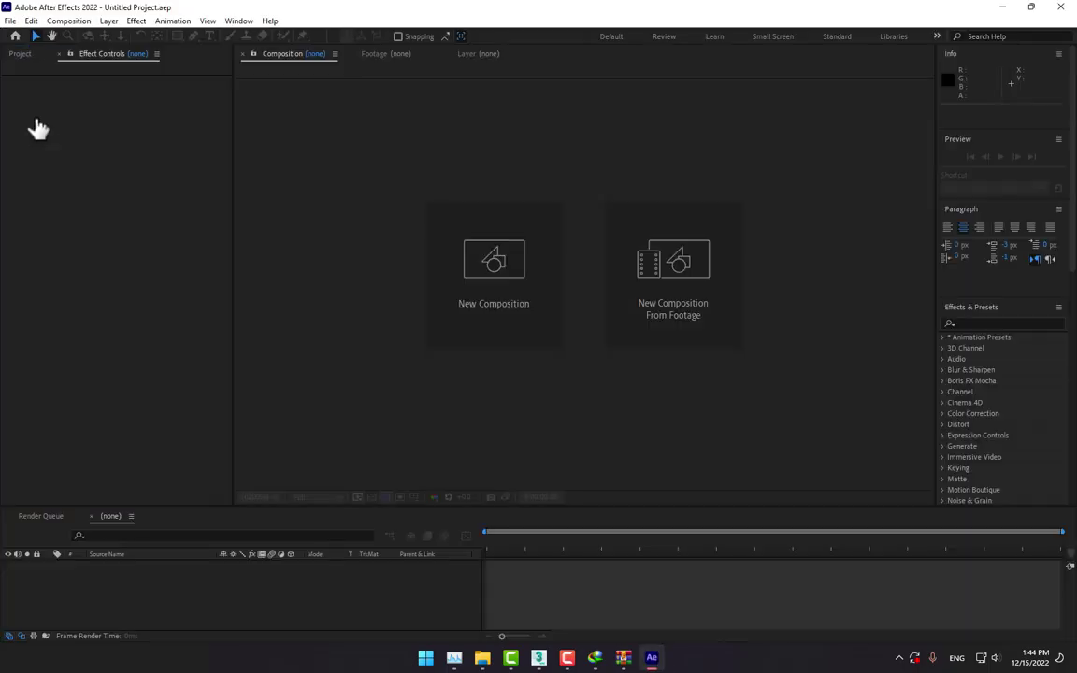
left_click(522, 273)
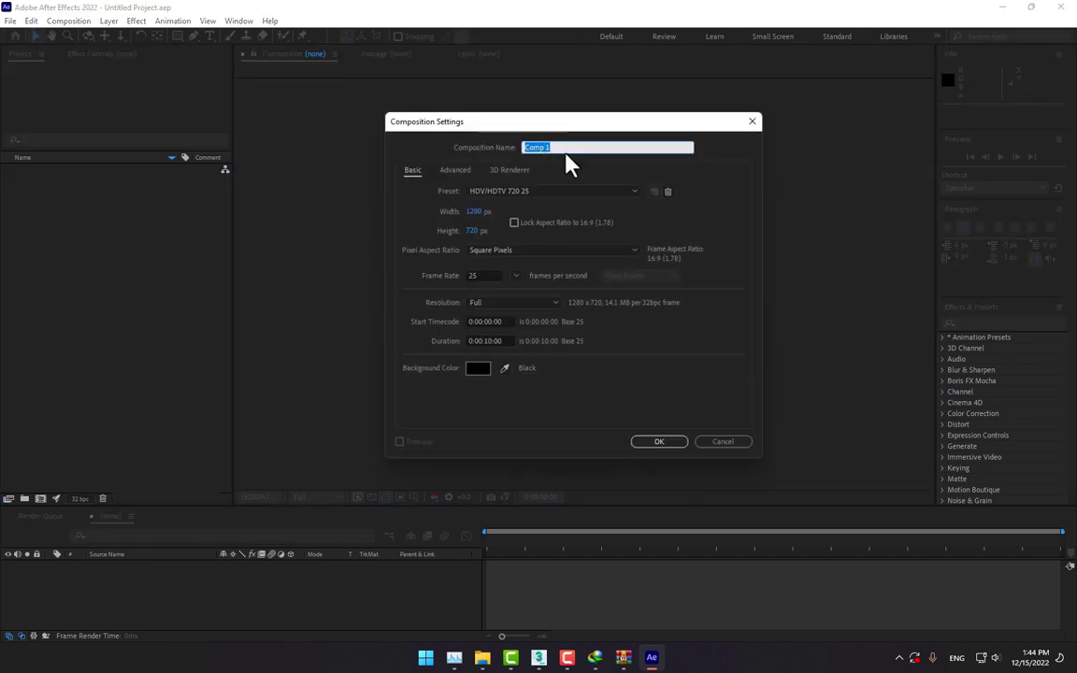
type("3D N")
key("BackSpace")
type("Animated")
key("Return")
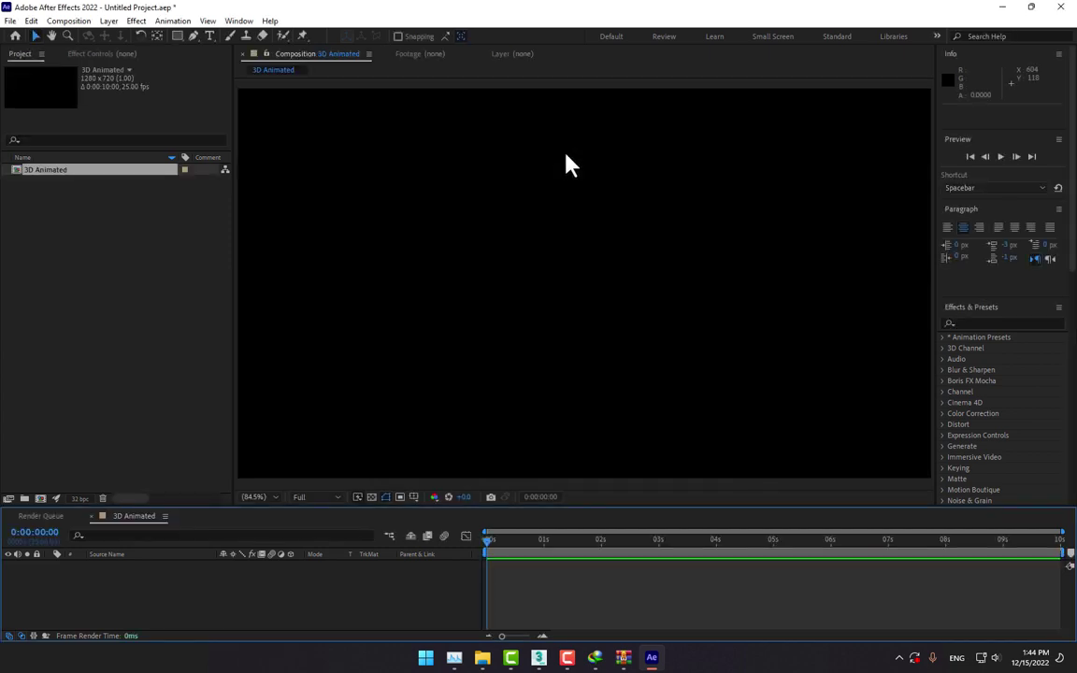
- Add a deep red solid layer to the 3D Animated composition and dismiss the Internet Download Manager warning
left_click(111, 21)
mouse_move(125, 36)
left_click(371, 52)
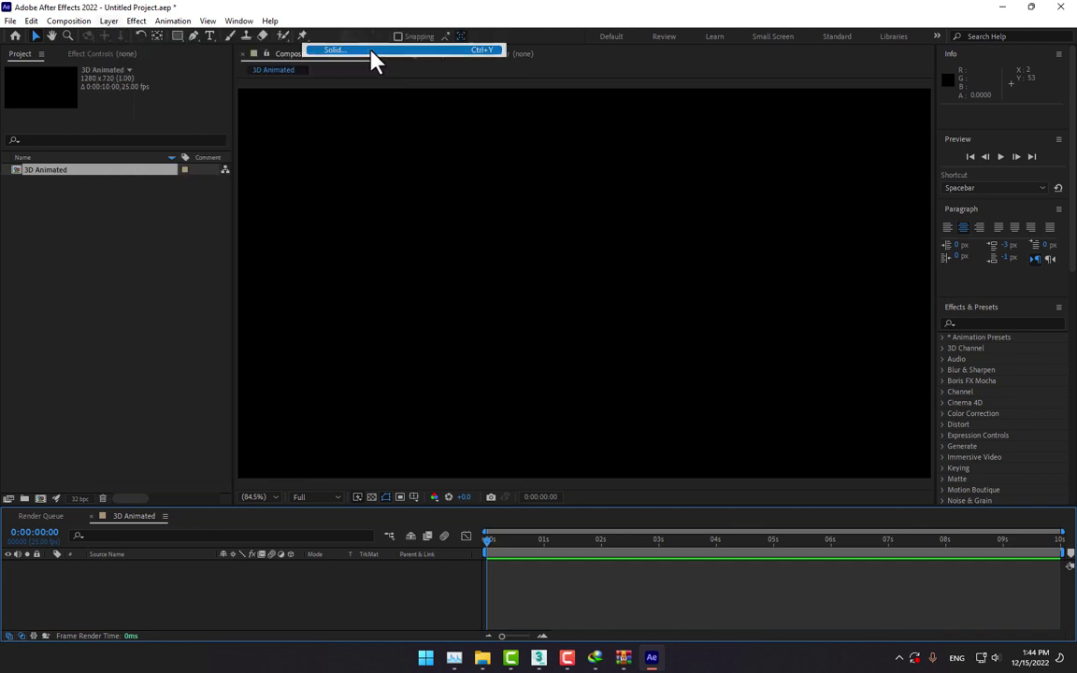
left_click(933, 466)
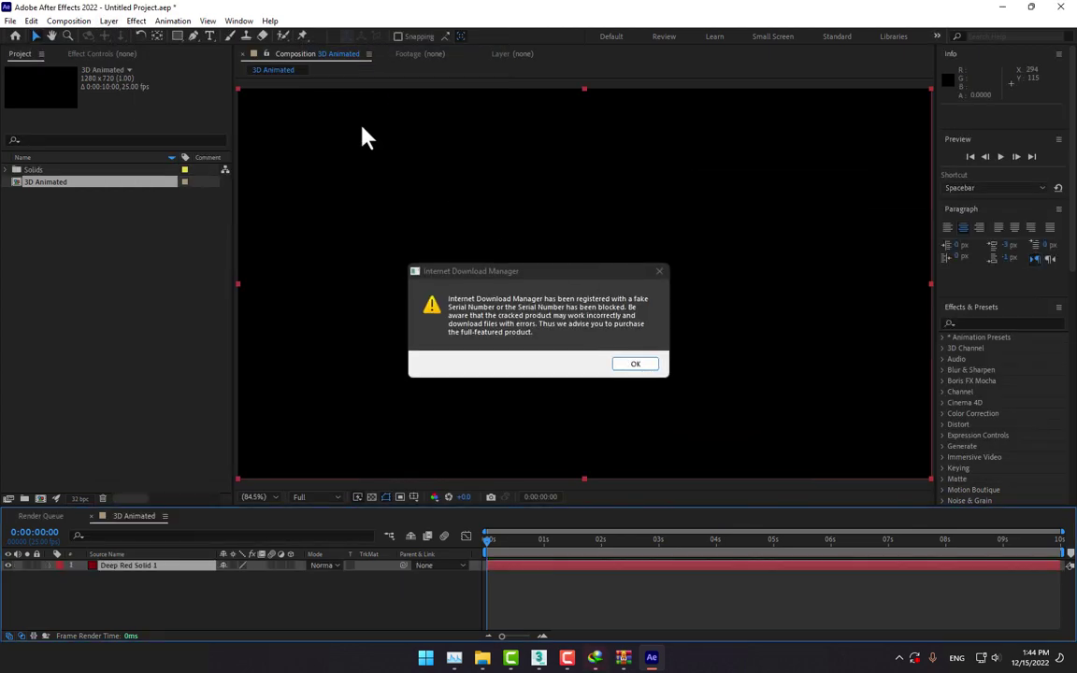
left_click(634, 365)
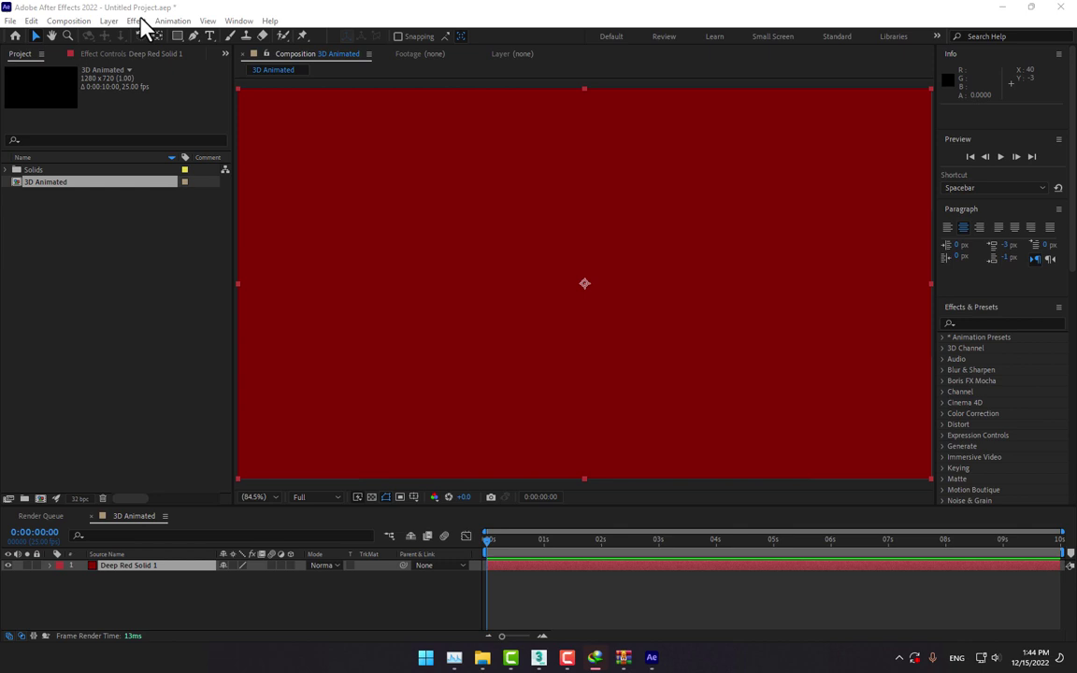
- Apply the Video Copilot Element effect to the solid, dismiss the Internet Download Manager registration window and open Scene Setup
left_click(138, 20)
mouse_move(320, 613)
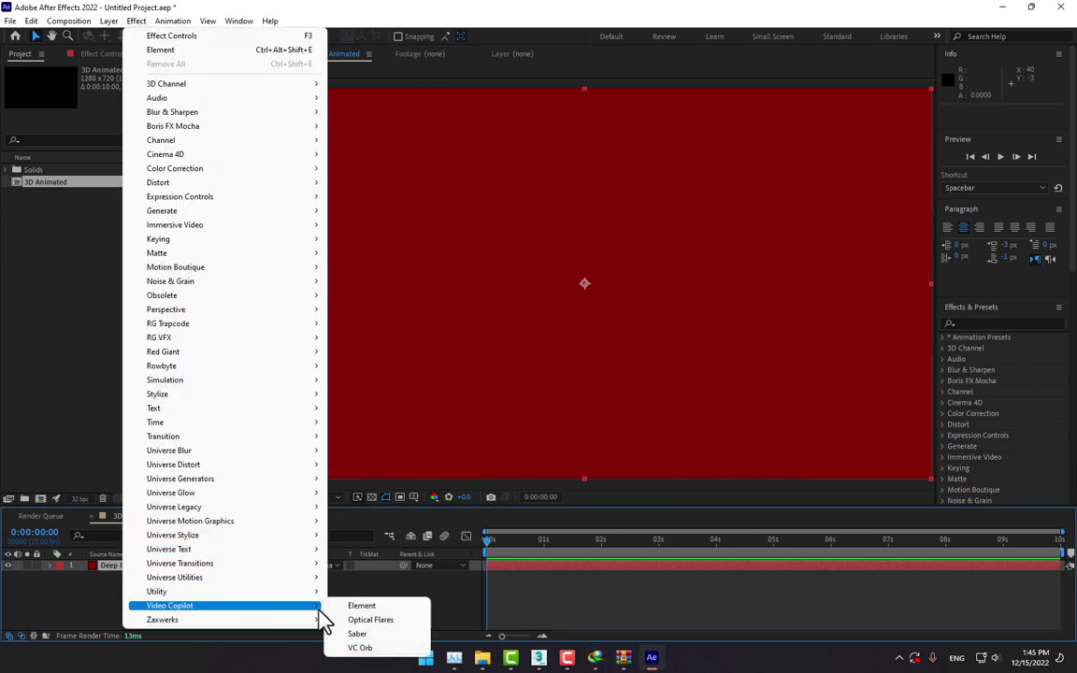
left_click(358, 620)
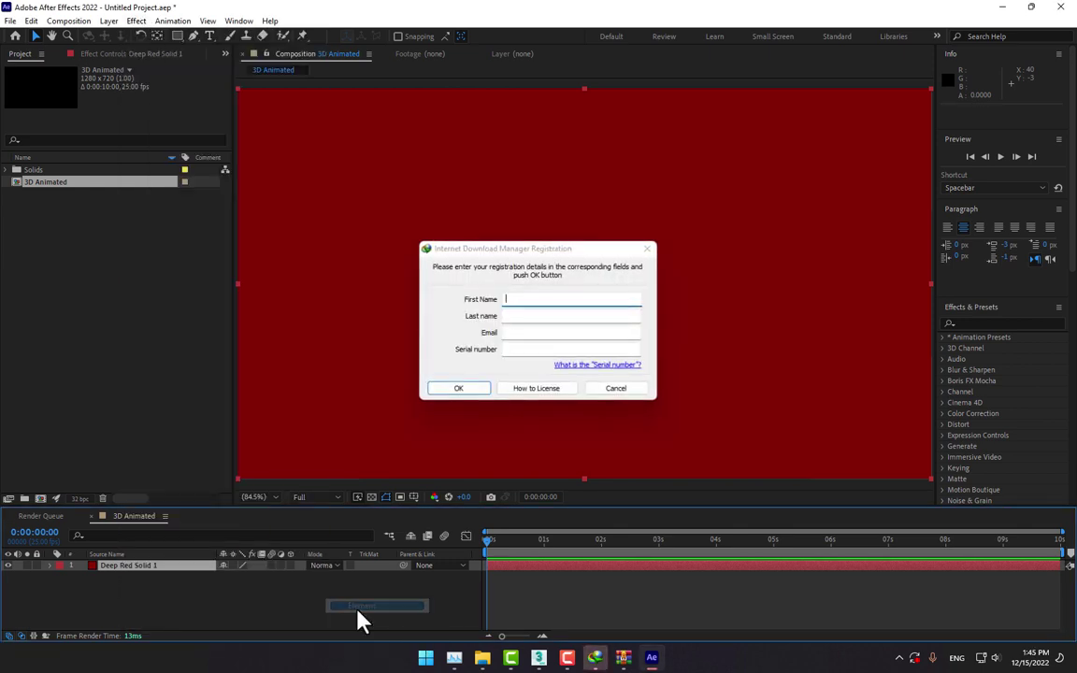
left_click(615, 389)
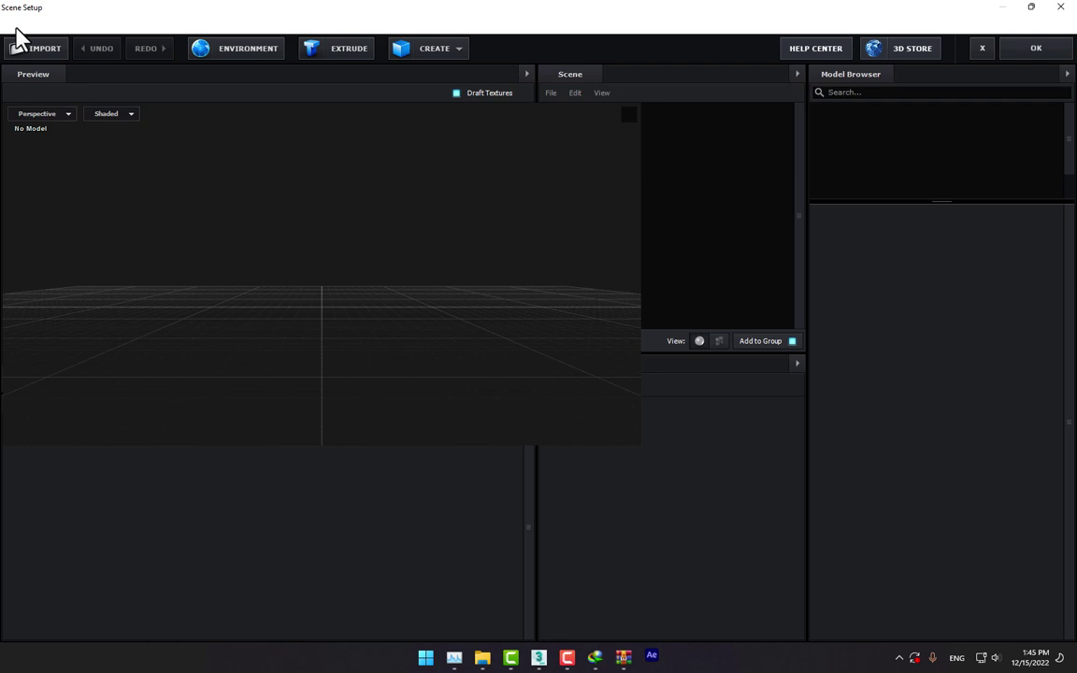
- Import the OBJ files from the Desktop's New folder as a 3D sequence starting with F0.obj
left_click(19, 24)
mouse_move(61, 51)
left_click(183, 56)
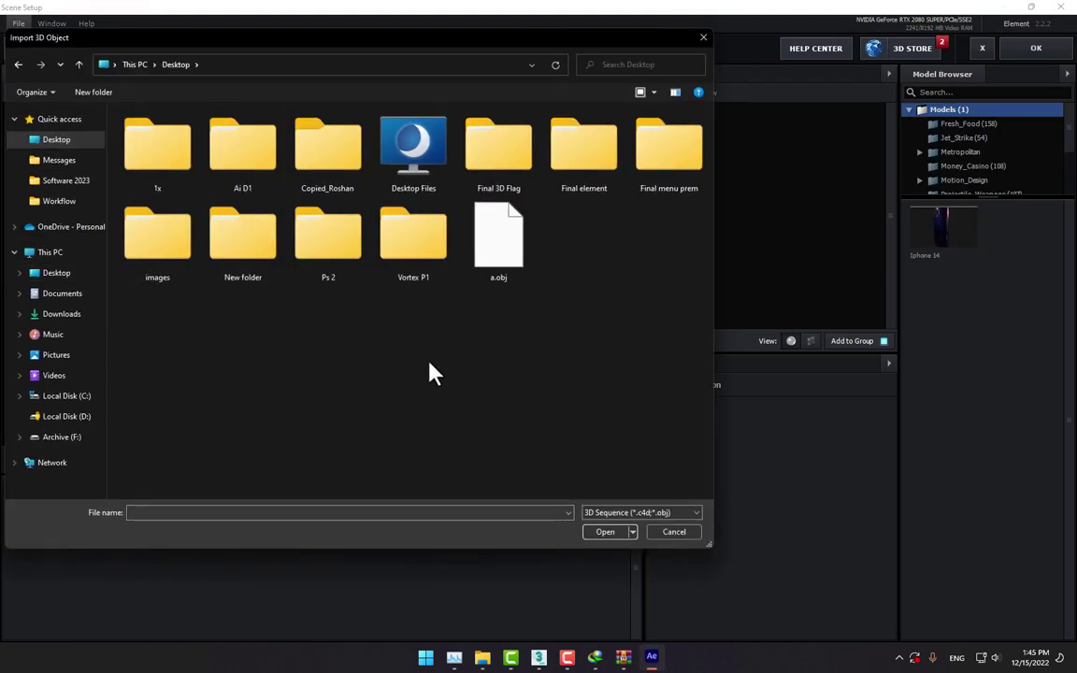
double_click(251, 242)
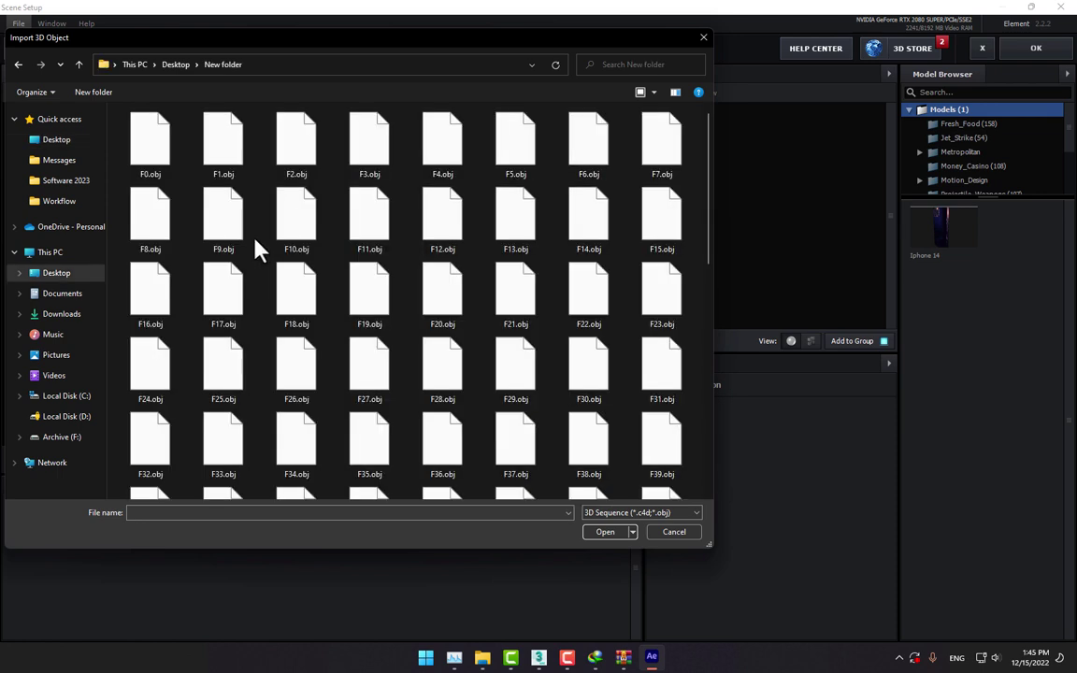
left_click(154, 166)
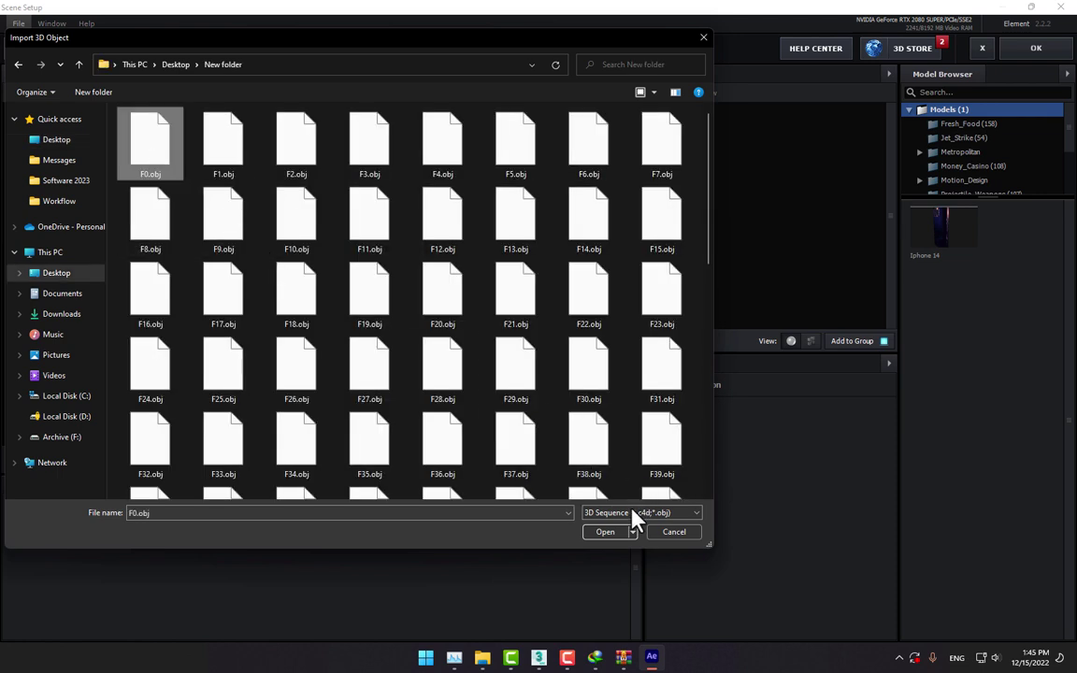
left_click(607, 536)
left_click(624, 454)
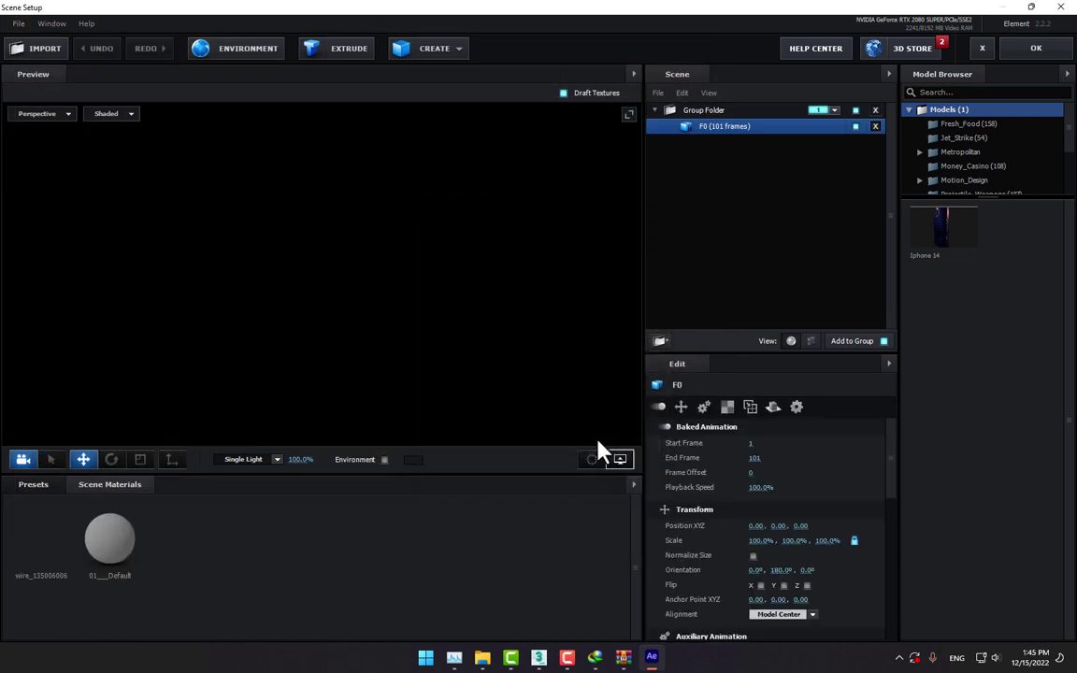
left_click_drag(471, 316, 447, 325)
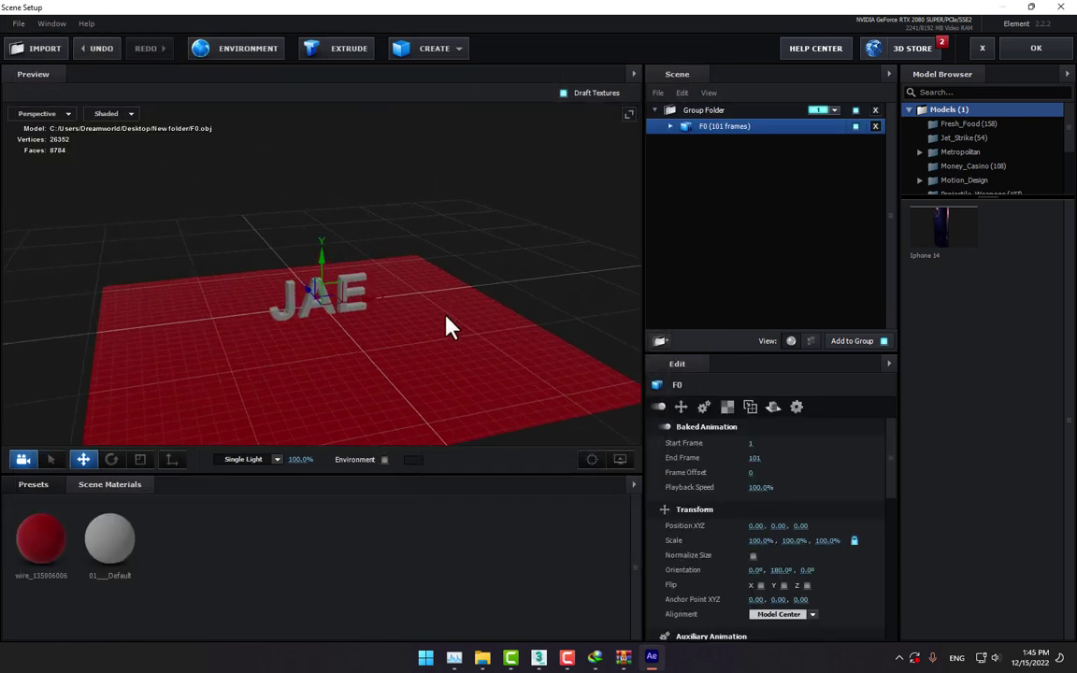
- Apply the Plastic_White physical material to the red floor plane in the preview
mouse_move(754, 445)
left_mouse_down()
mouse_move(831, 448)
mouse_move(761, 455)
left_mouse_up()
scroll(329, 353, "up", 6)
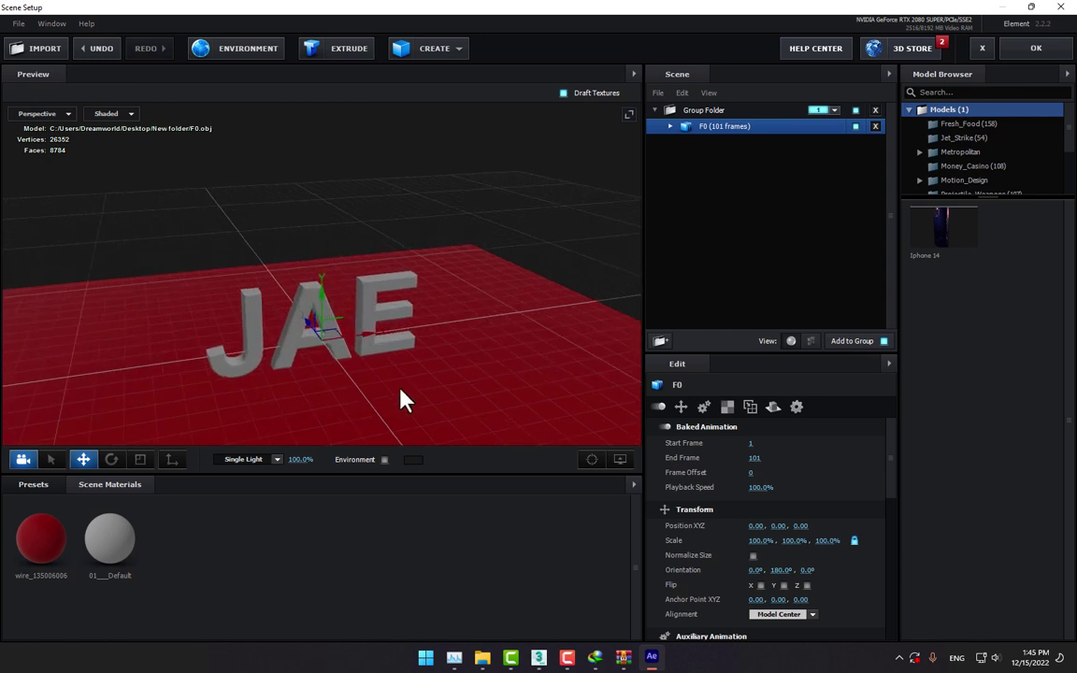
scroll(346, 329, "up", 2)
left_click(33, 485)
left_click(58, 559)
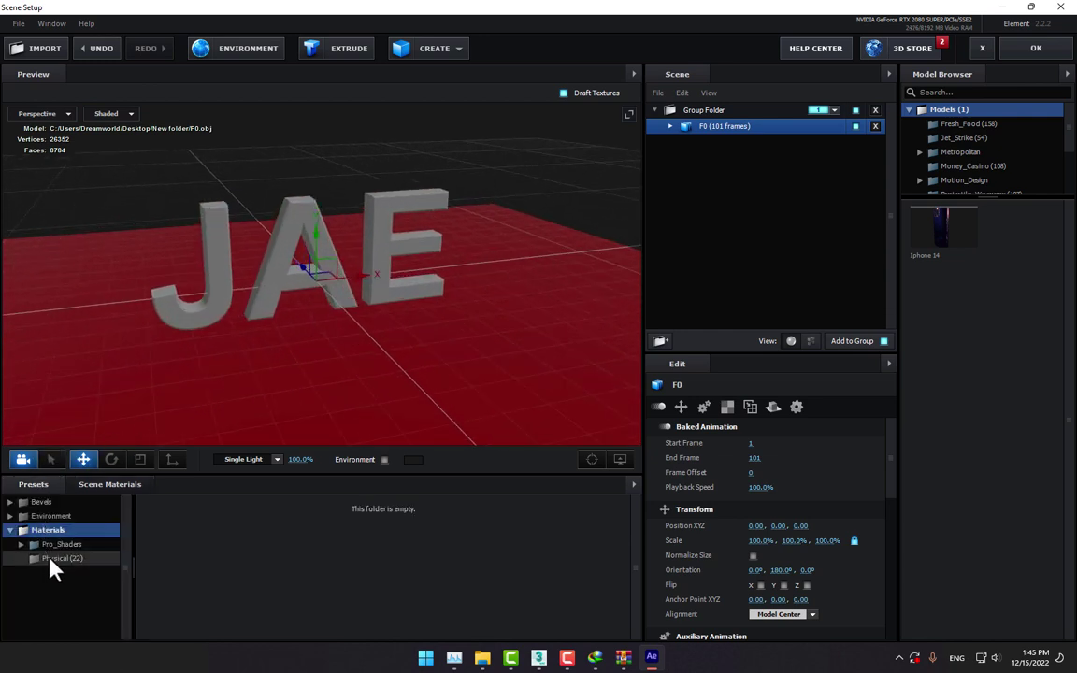
scroll(356, 584, "down", 4)
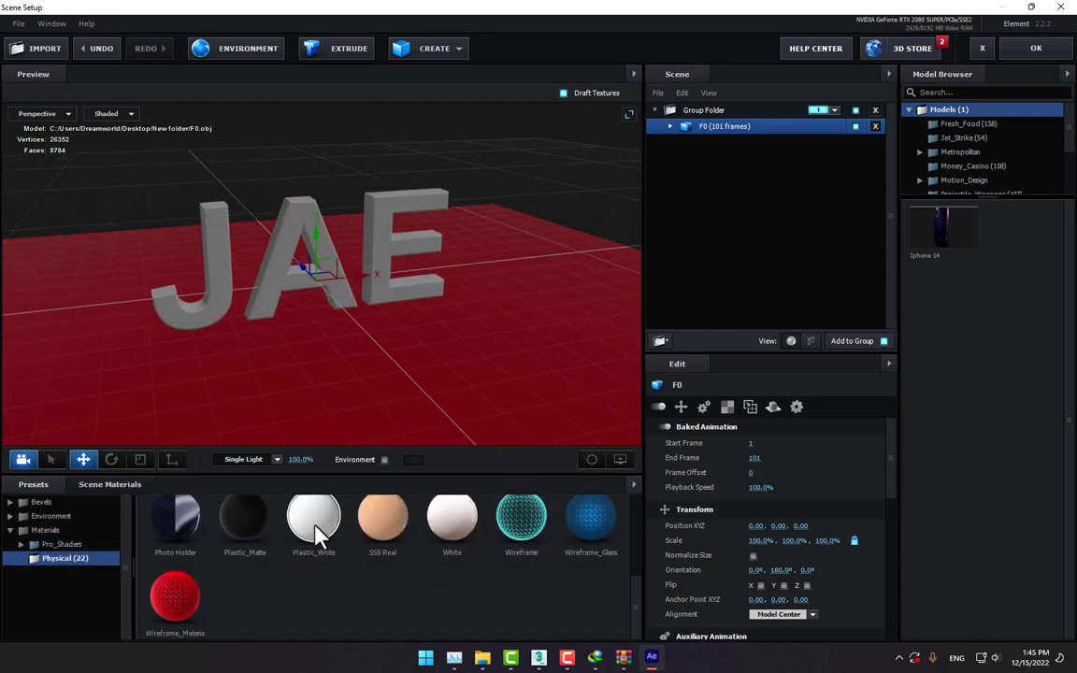
left_click_drag(317, 534, 555, 368)
left_click_drag(430, 361, 613, 201)
- Replace the 01___Default material of the F0 model with the Gold physical material
left_click(670, 127)
left_click(741, 158)
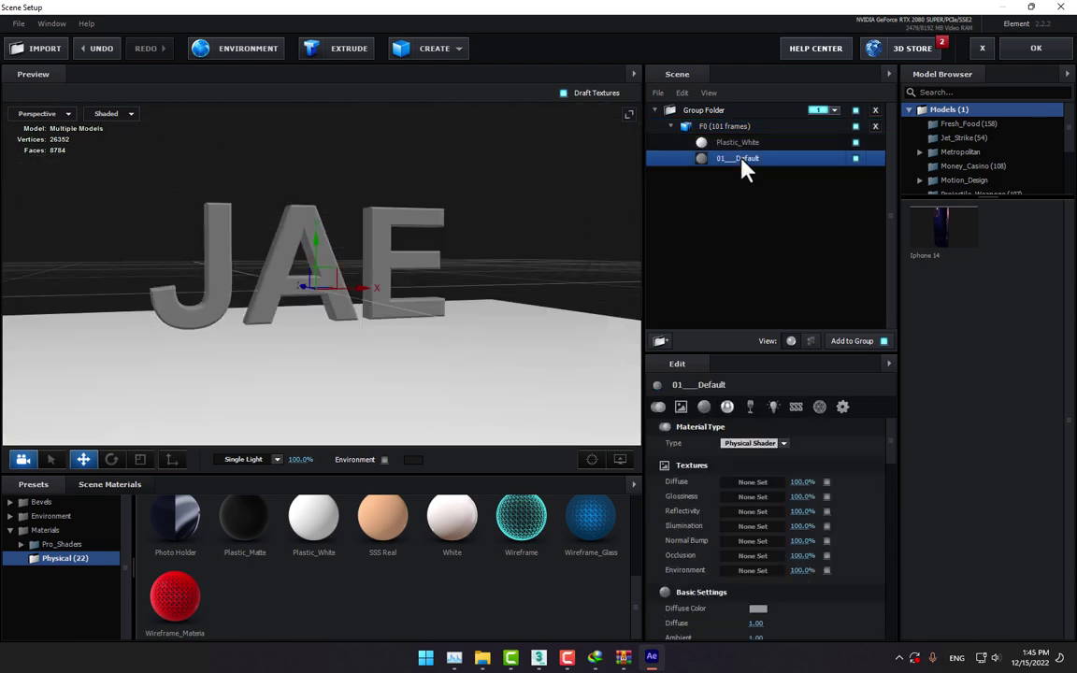
scroll(278, 561, "up", 4)
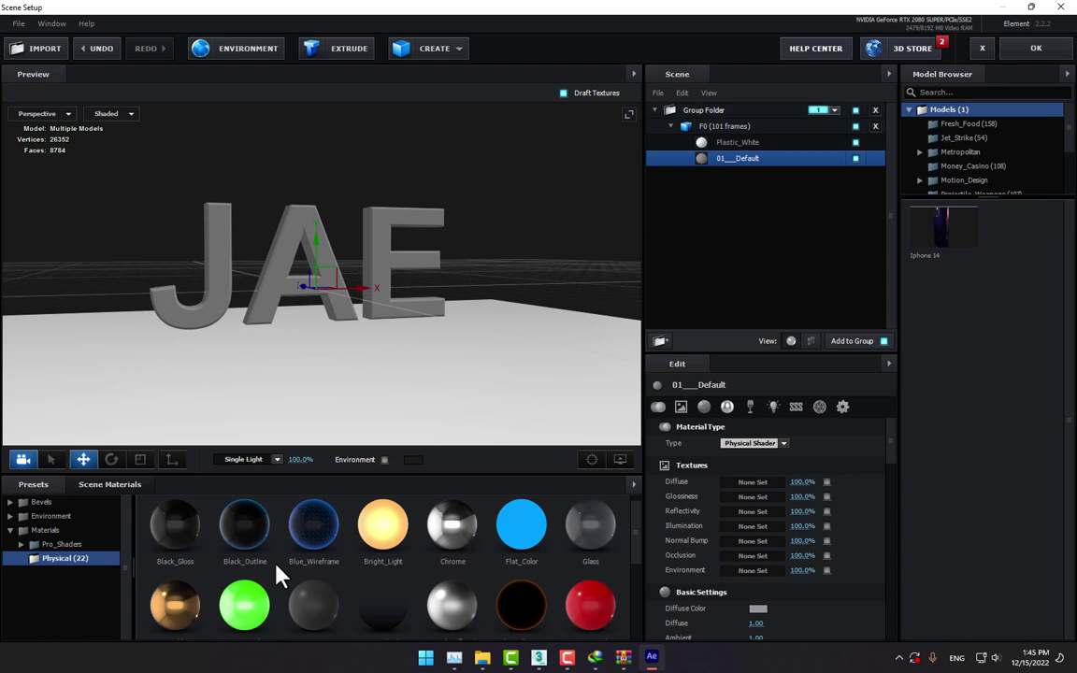
left_click_drag(173, 612, 747, 160)
left_click_drag(617, 263, 513, 290)
- Set the scene's environment texture to Basic_2K_14.jpg after trying Basic_2K_15.dds, and accept the scene setup
left_click(244, 48)
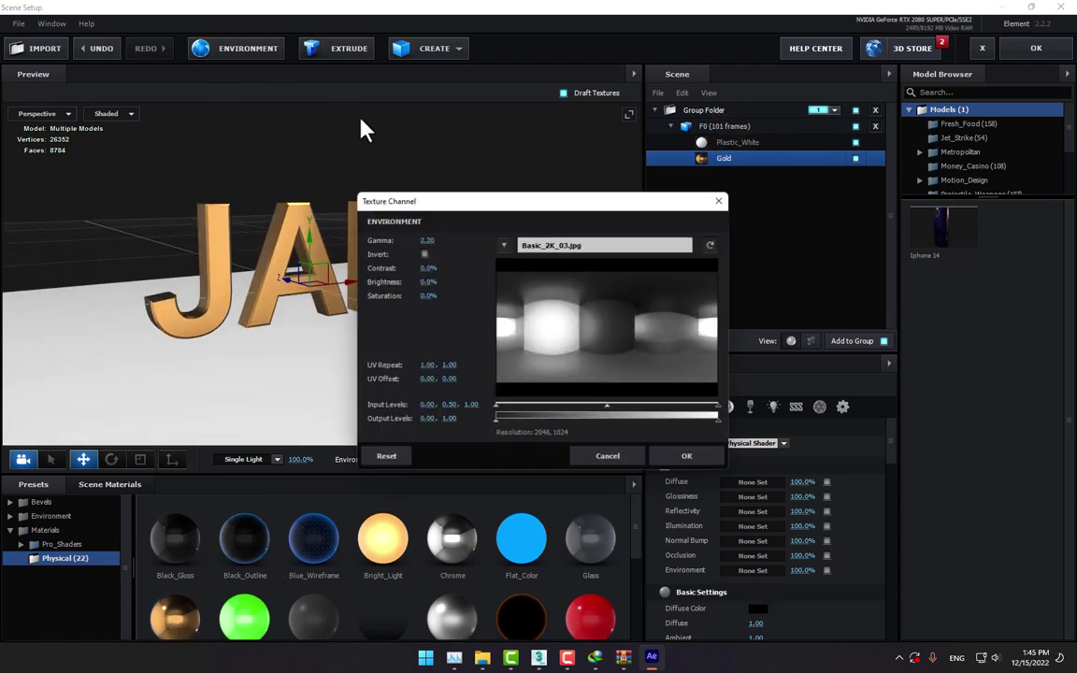
left_click(577, 245)
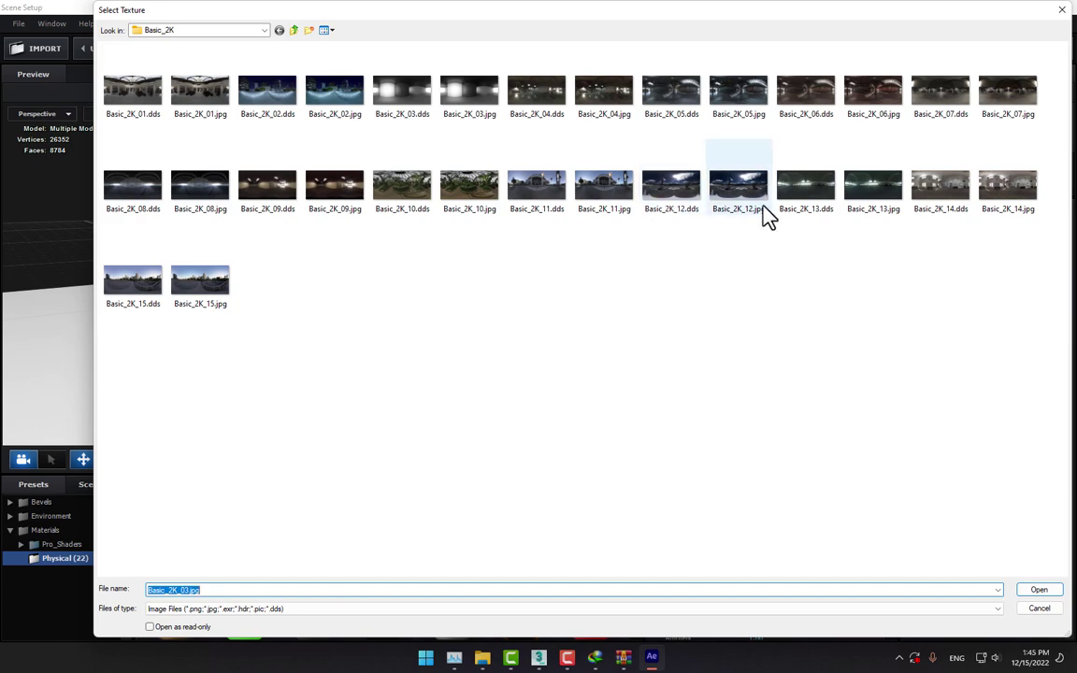
double_click(147, 299)
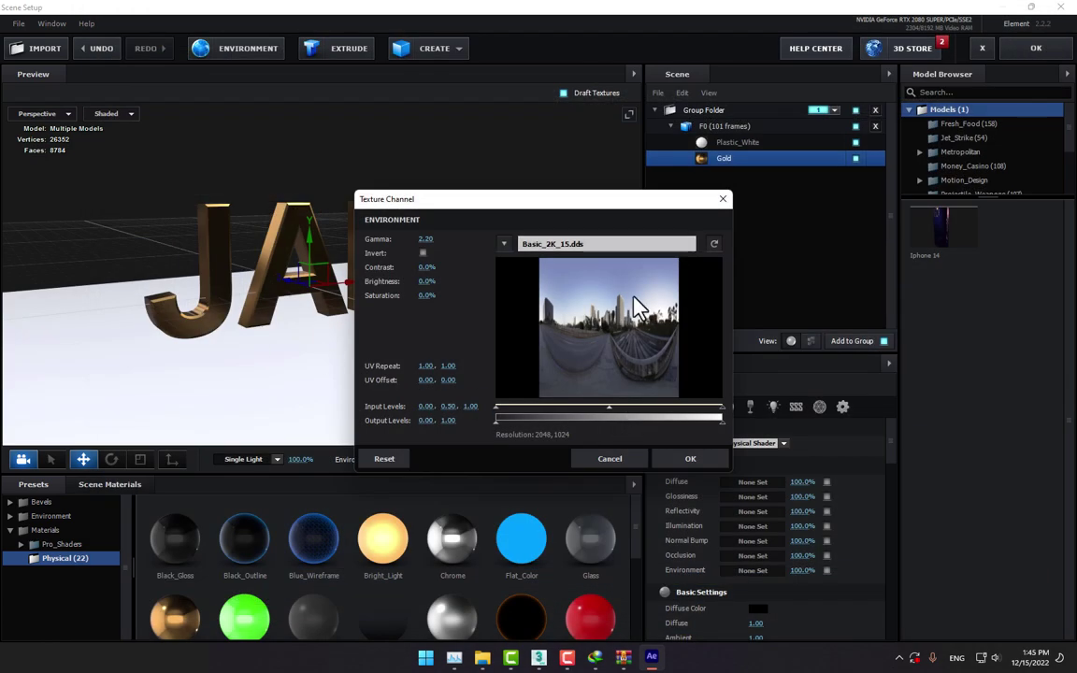
left_click(622, 245)
double_click(981, 206)
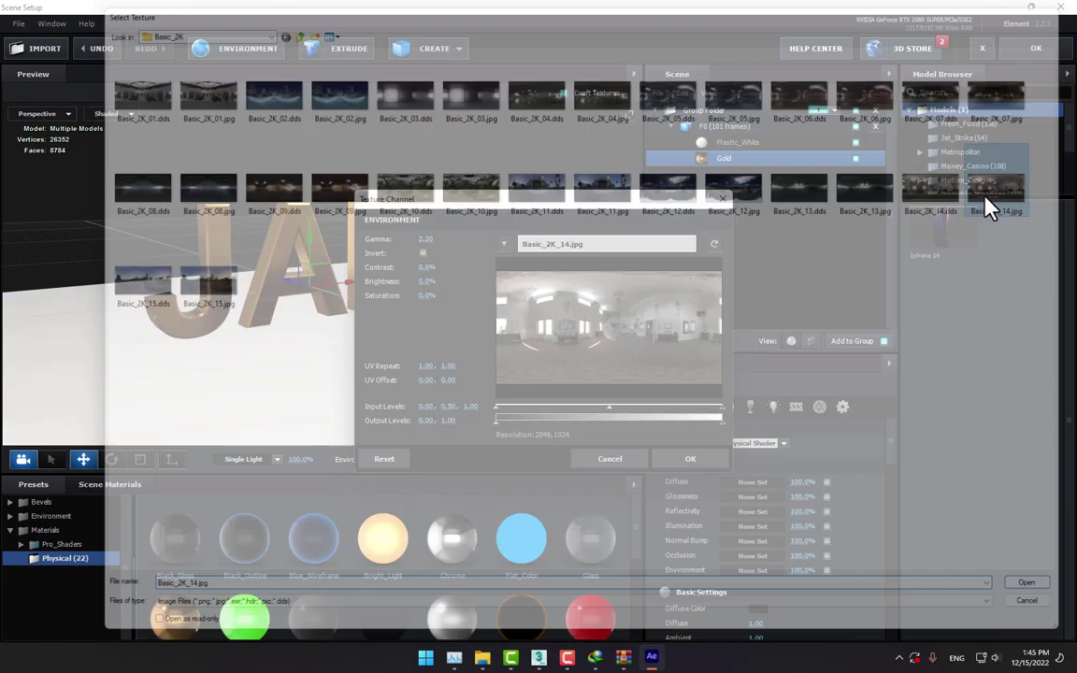
left_click(686, 454)
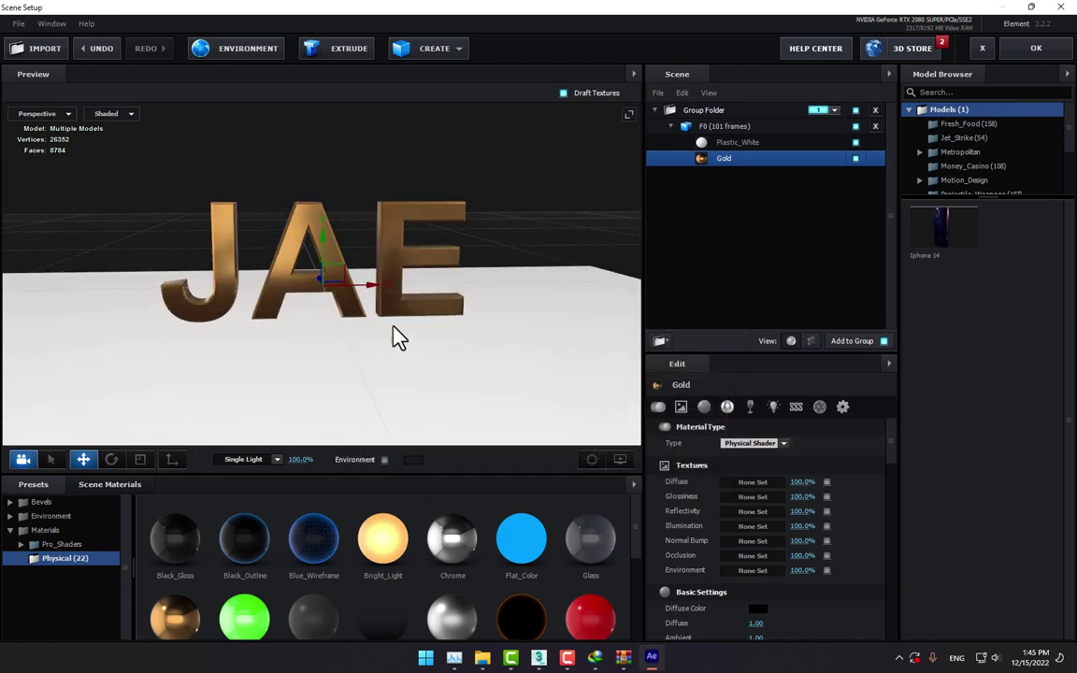
left_click(1034, 50)
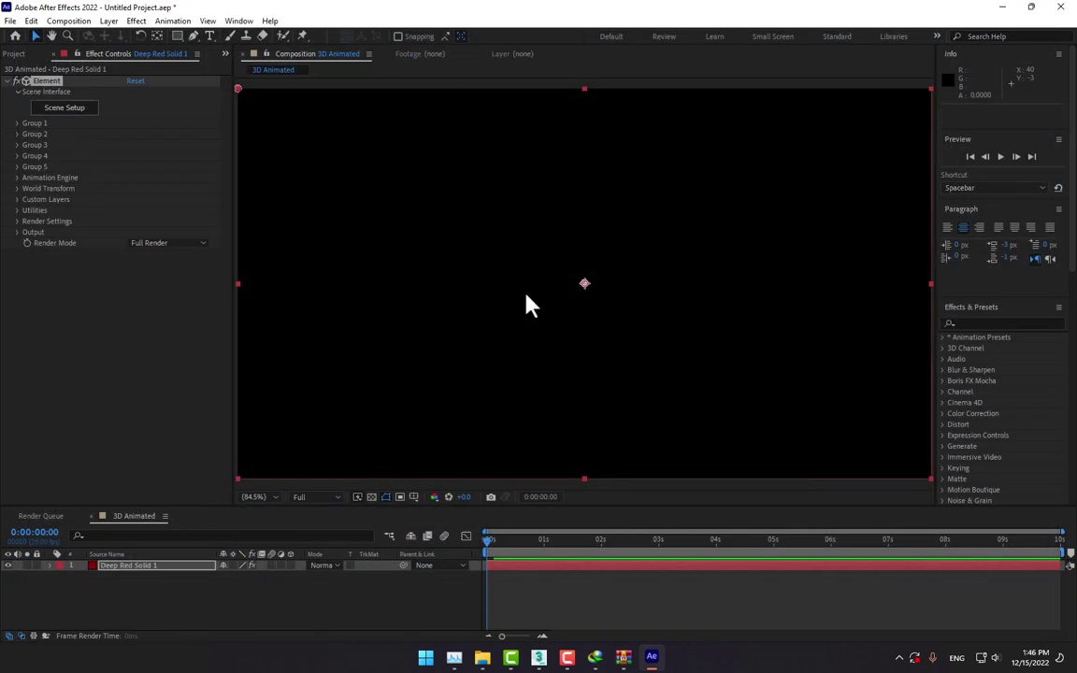
- Add a two-node camera with the 24mm preset to the 3D Animated composition
right_click(336, 621)
mouse_move(378, 452)
left_click(542, 512)
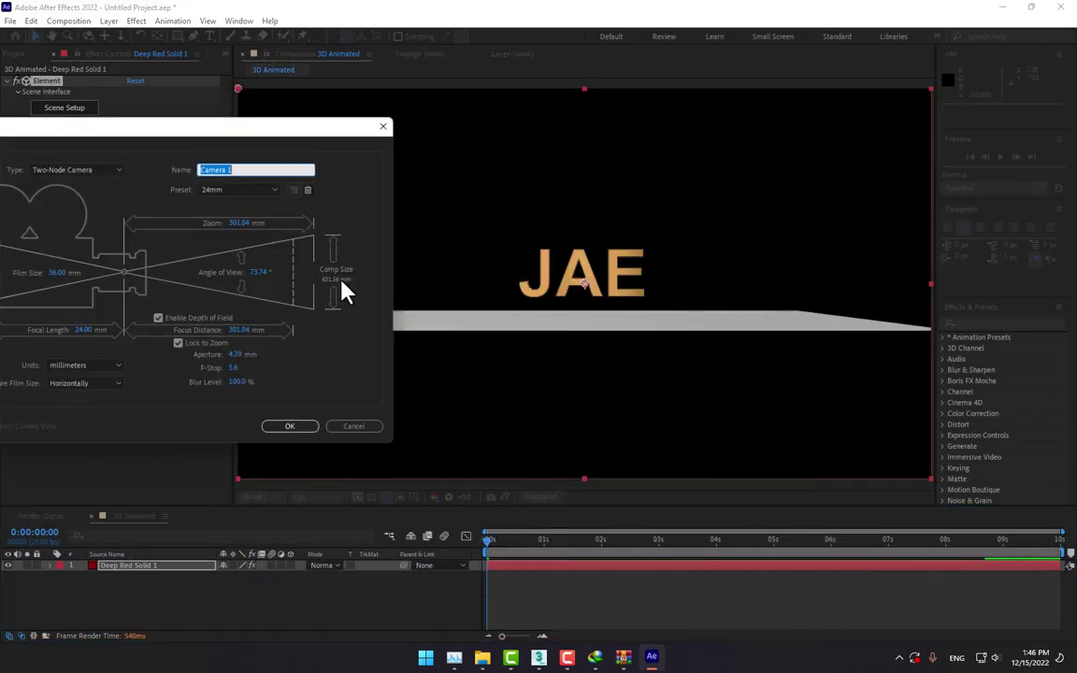
left_click(290, 426)
- Set Element's Group 1 particle size to 21.40 and orbit the camera to an angled view of the JAE text
left_click(132, 577)
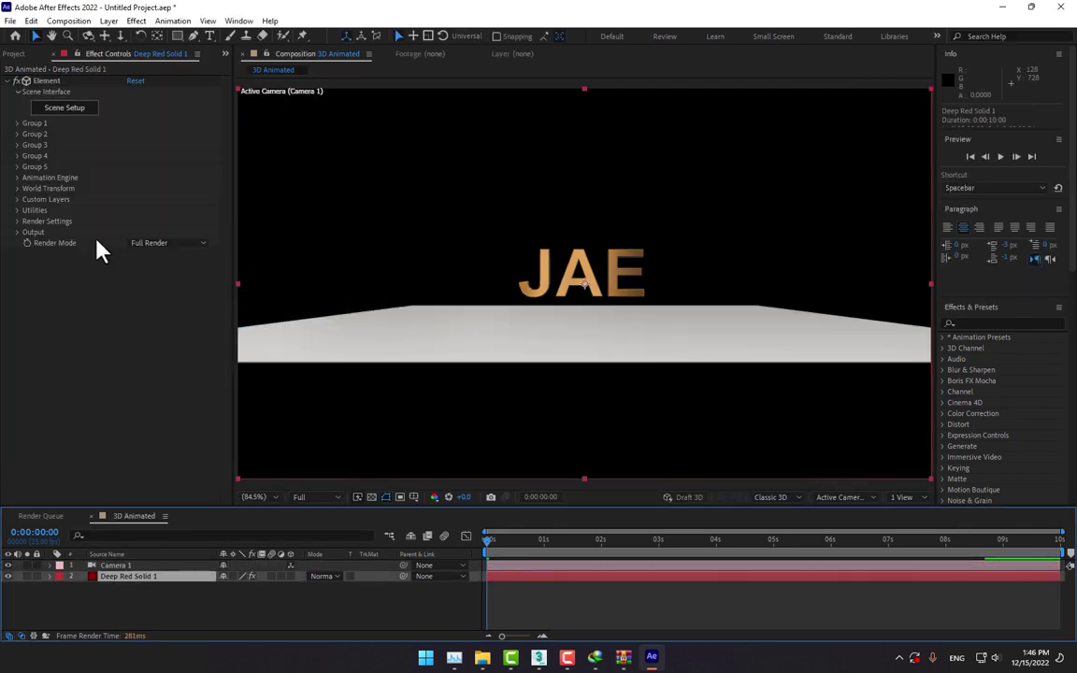
left_click(17, 123)
left_click(28, 156)
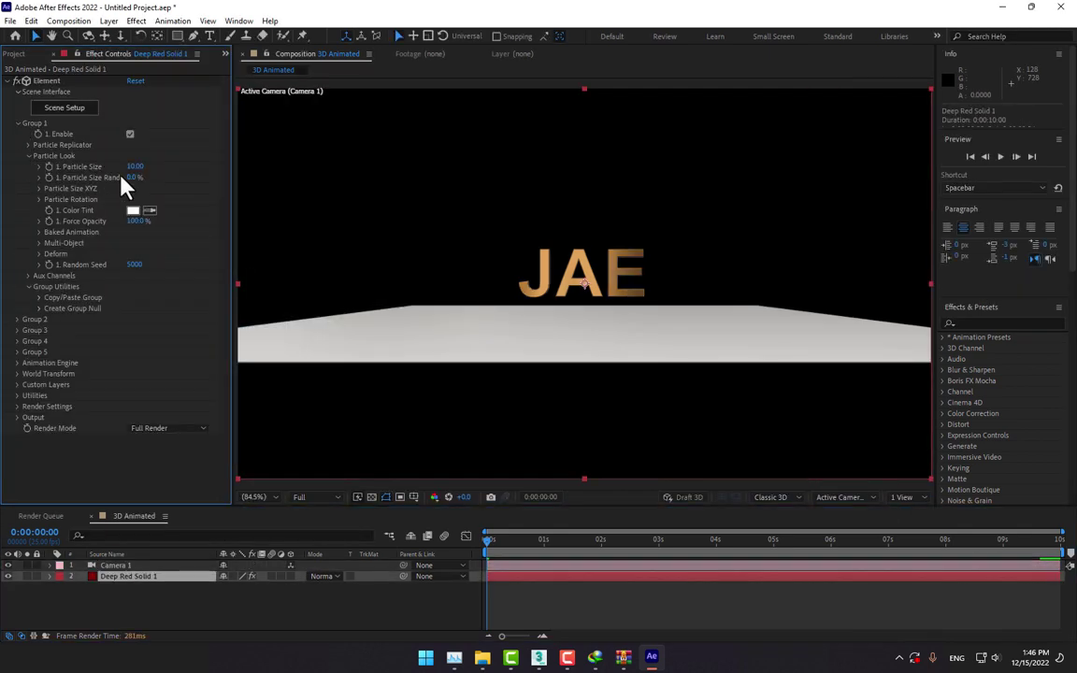
left_click_drag(138, 173, 219, 175)
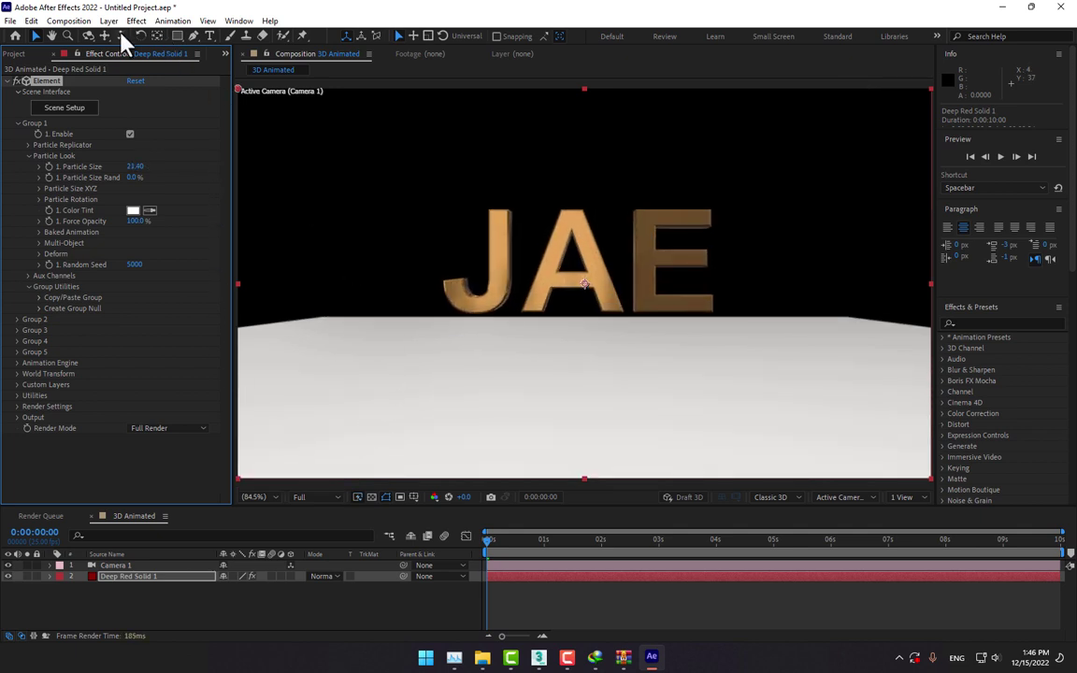
left_click(88, 35)
mouse_move(586, 265)
left_mouse_down()
mouse_move(610, 271)
mouse_move(620, 257)
mouse_move(603, 268)
left_mouse_up()
- Save the project on the Desktop as 1.aep, overwriting the existing file
key("ctrl+s")
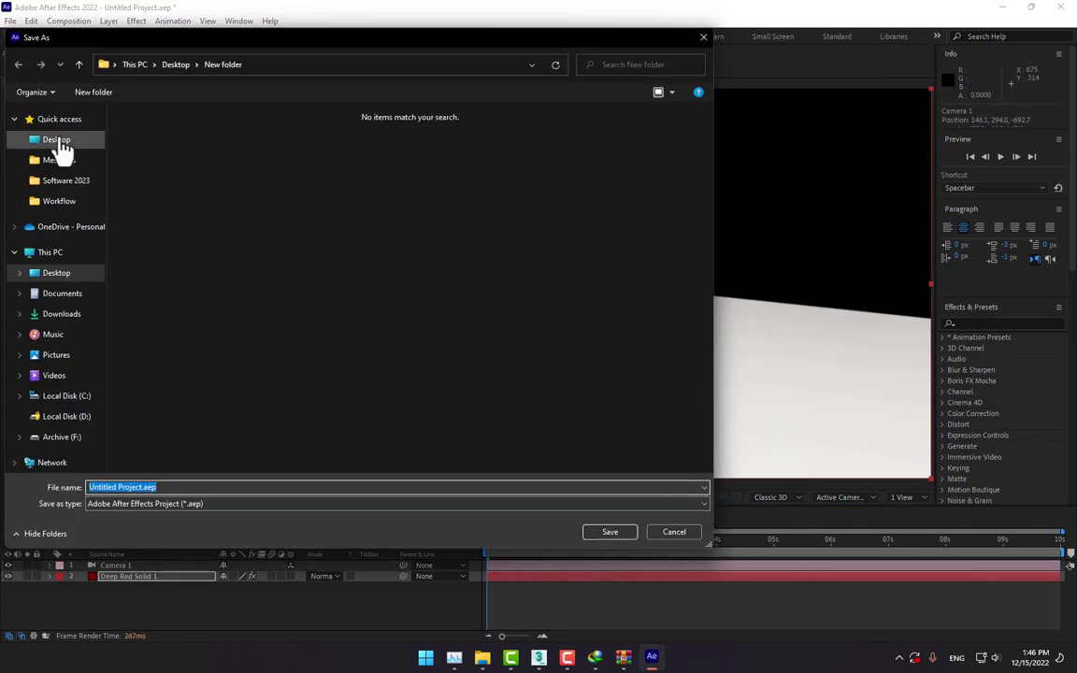
left_click(58, 141)
double_click(495, 231)
left_click(569, 332)
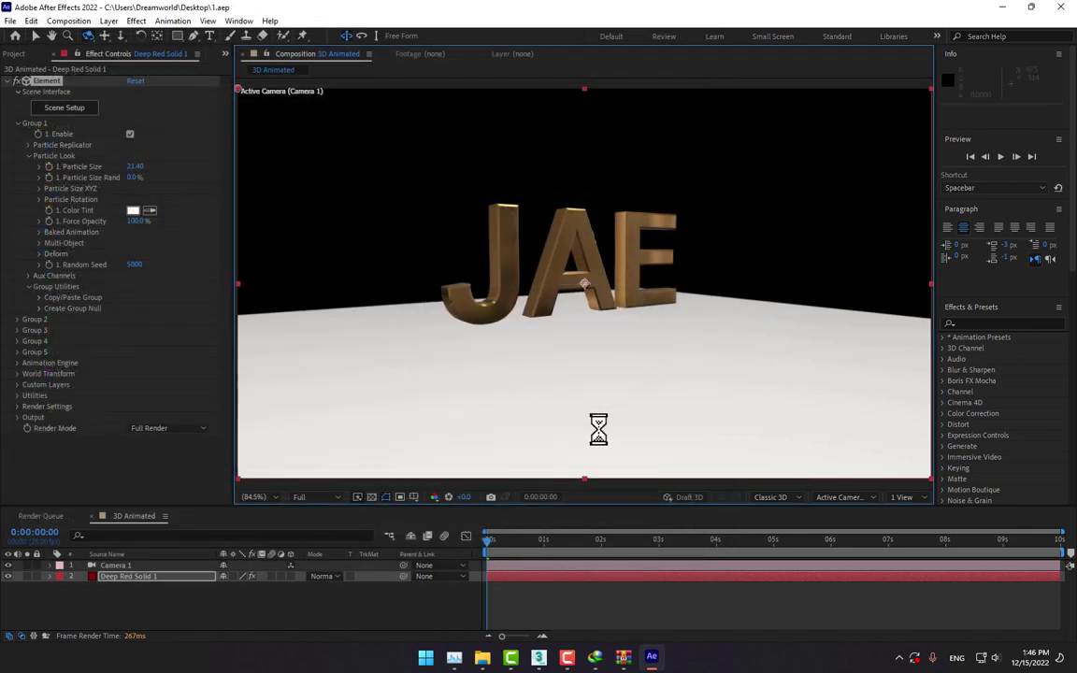
- Create a 1280 x 720 solid named BG in the floor's sampled off-white and place it below Deep Red Solid 1
right_click(454, 618)
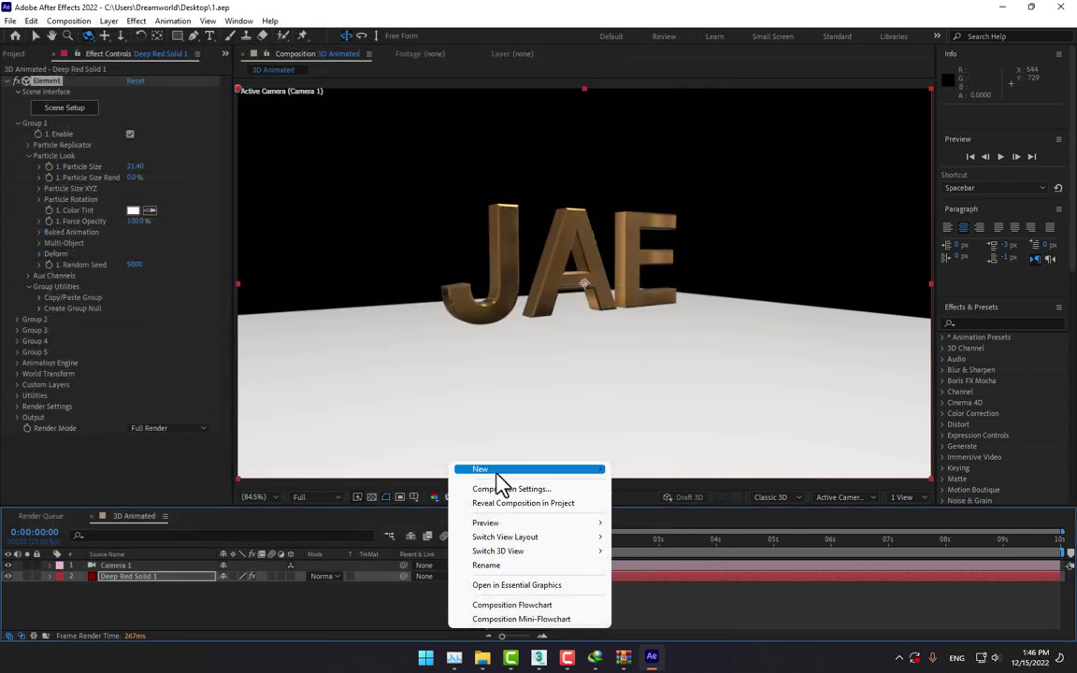
mouse_move(581, 470)
left_click(625, 503)
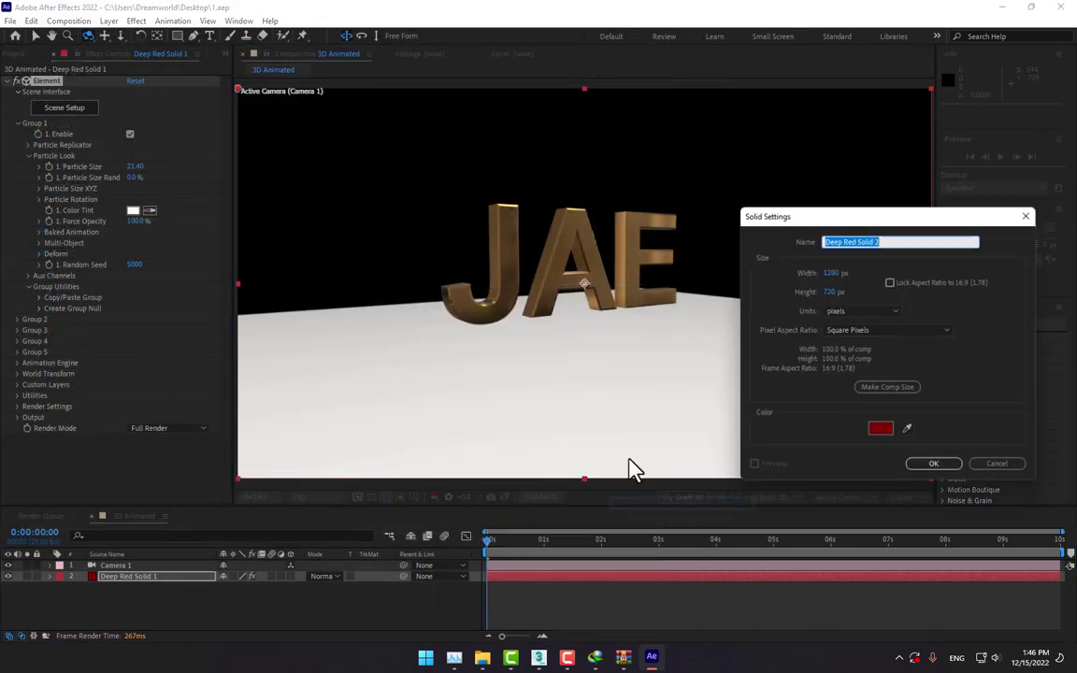
left_click(905, 430)
left_click(728, 383)
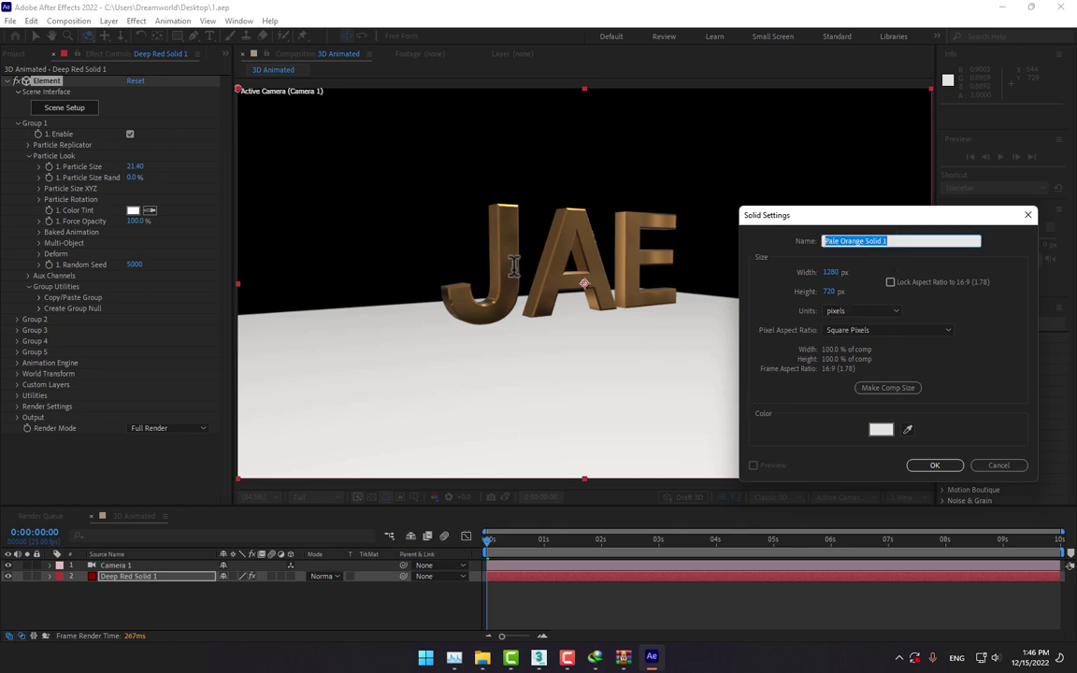
type("BG")
key("Return")
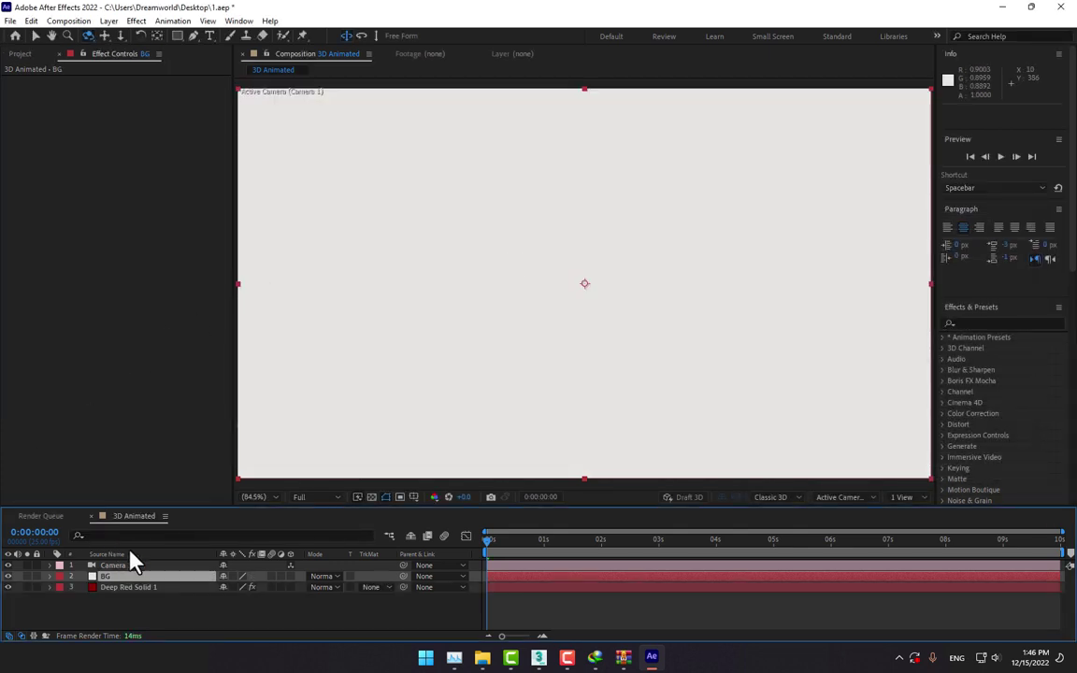
left_click_drag(132, 580, 144, 614)
left_click(198, 624)
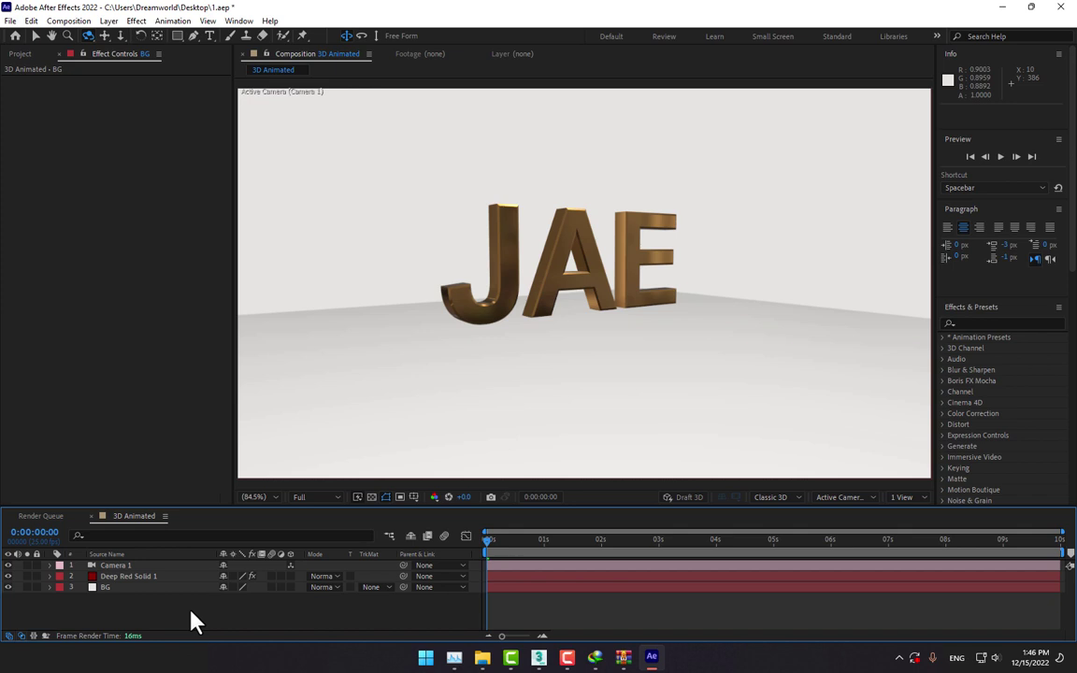
- Recolour the BG solid with a light grey sampled from the far edge of the floor
left_click(120, 586)
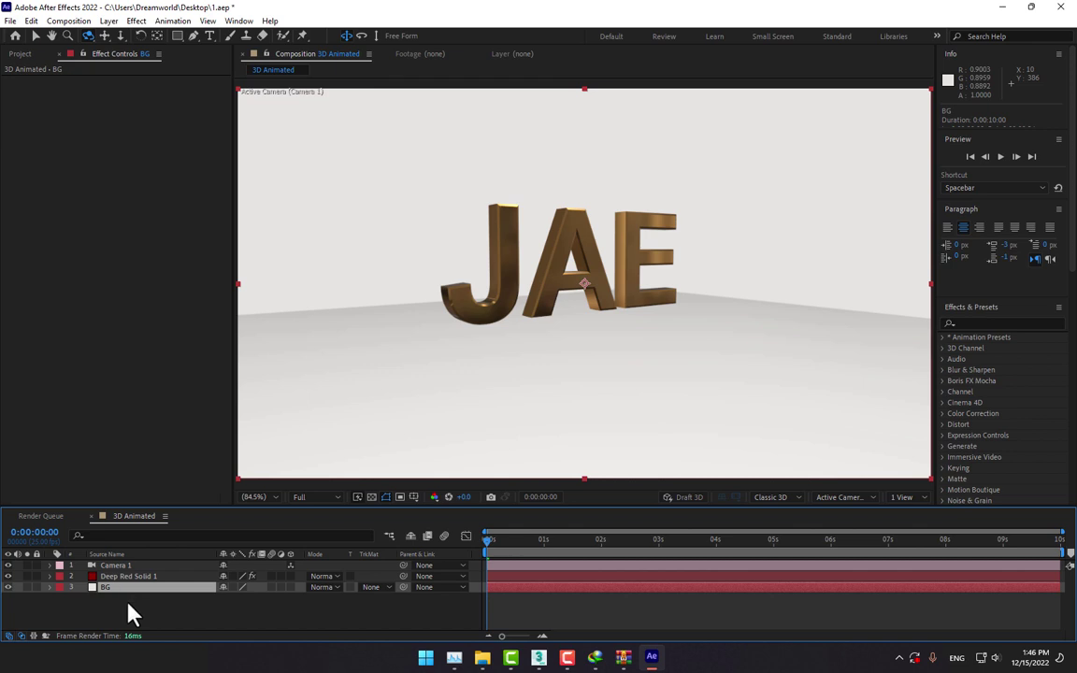
key("ctrl+shift+y")
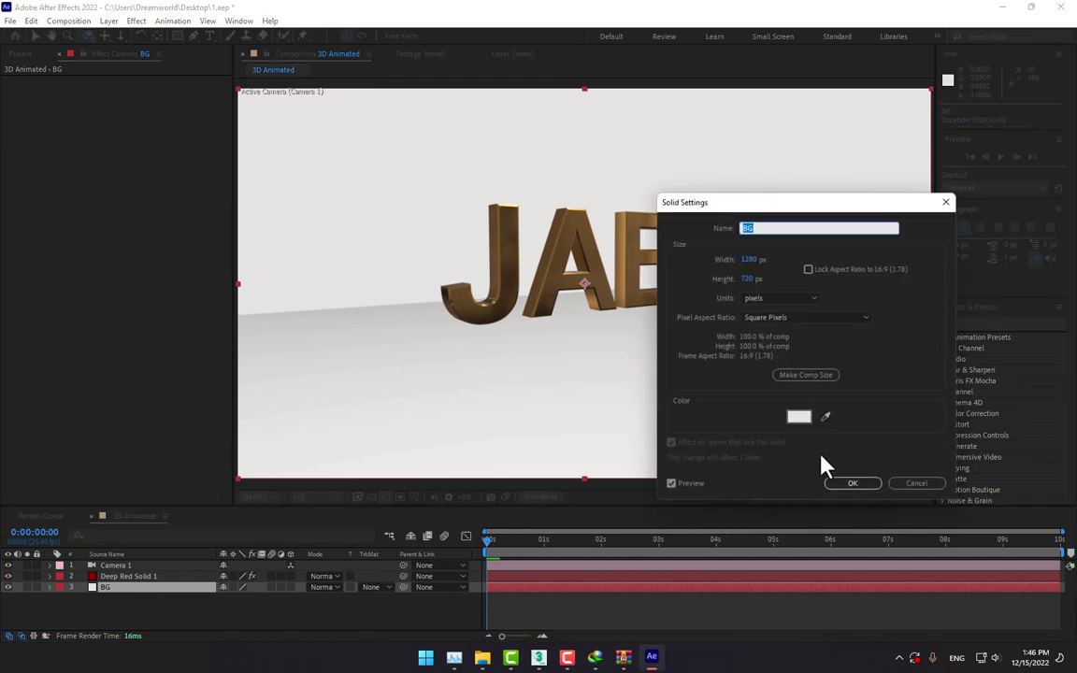
left_click(827, 417)
left_click(396, 310)
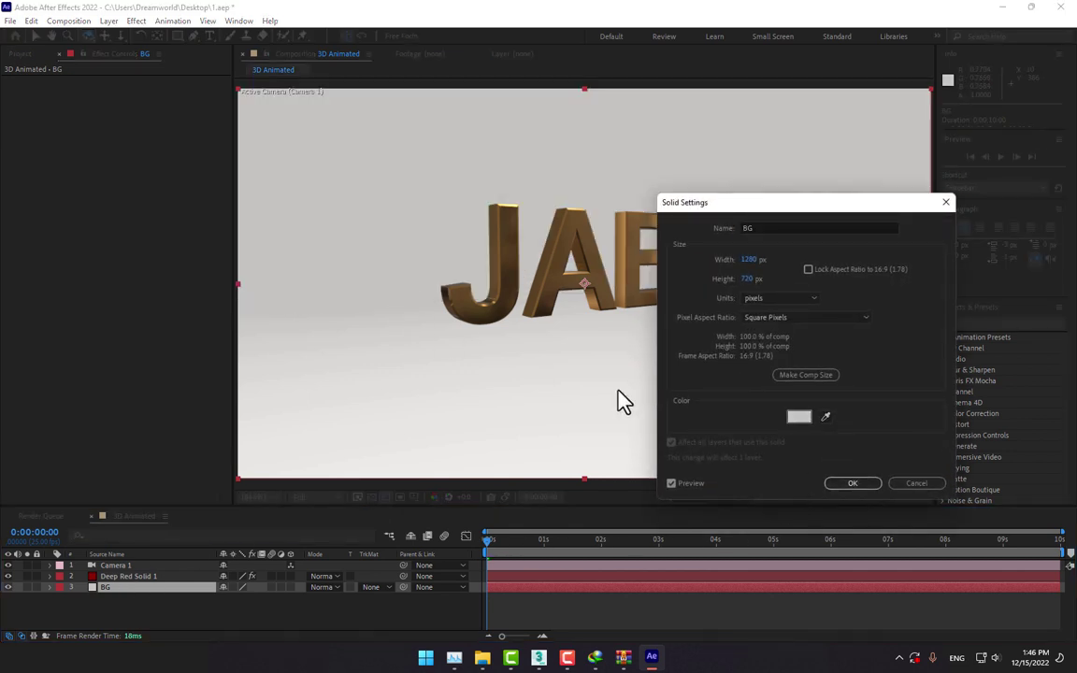
left_click(851, 485)
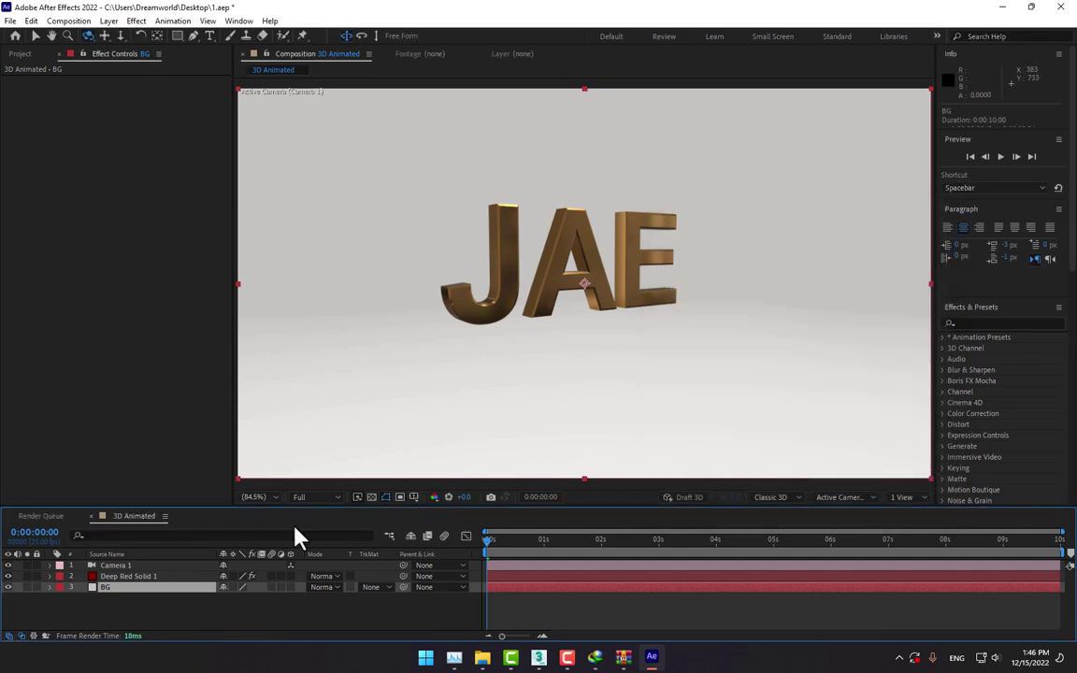
- Set Add Lighting to 360 in the Element effect's lighting render settings on Deep Red Solid 1
left_click(123, 576)
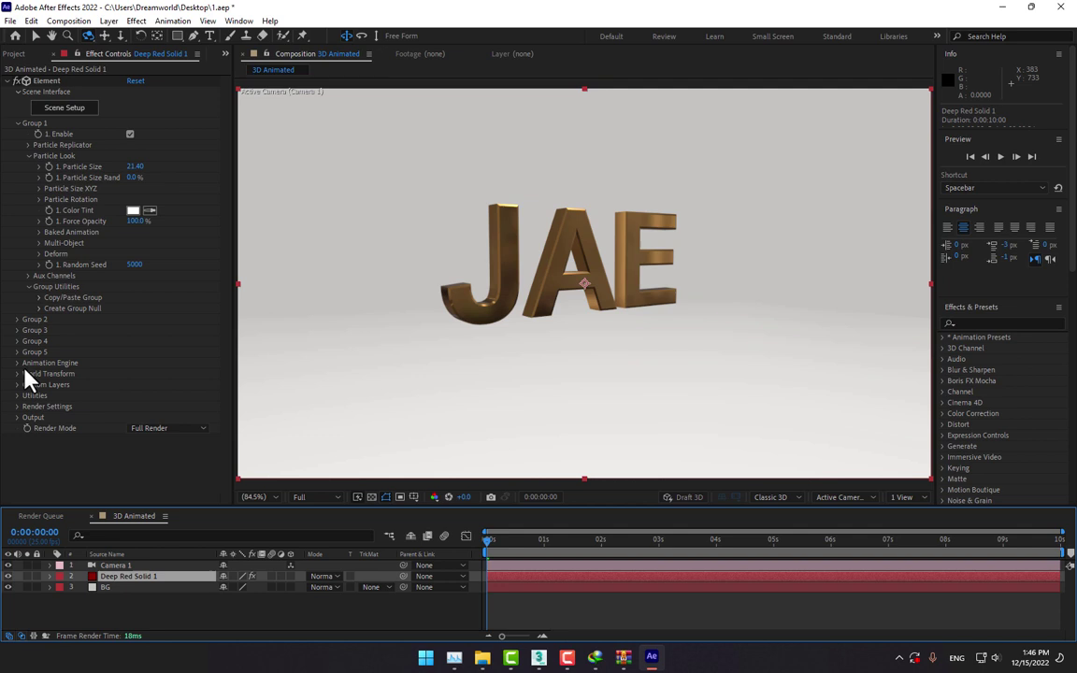
left_click(20, 408)
scroll(20, 409, "down", 2)
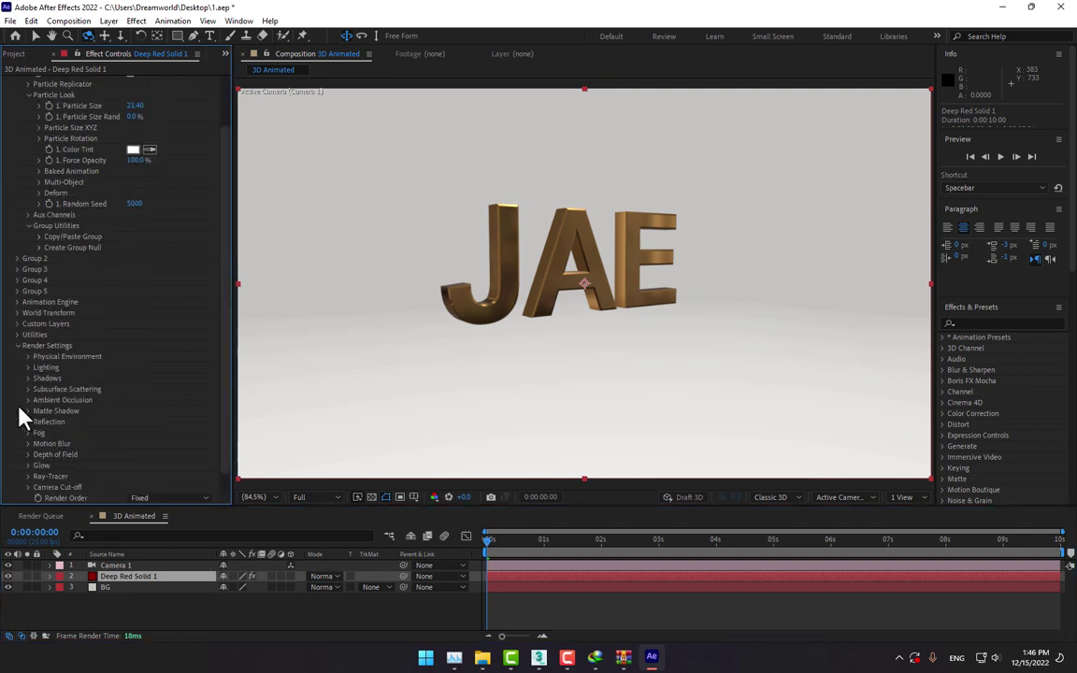
left_click(31, 369)
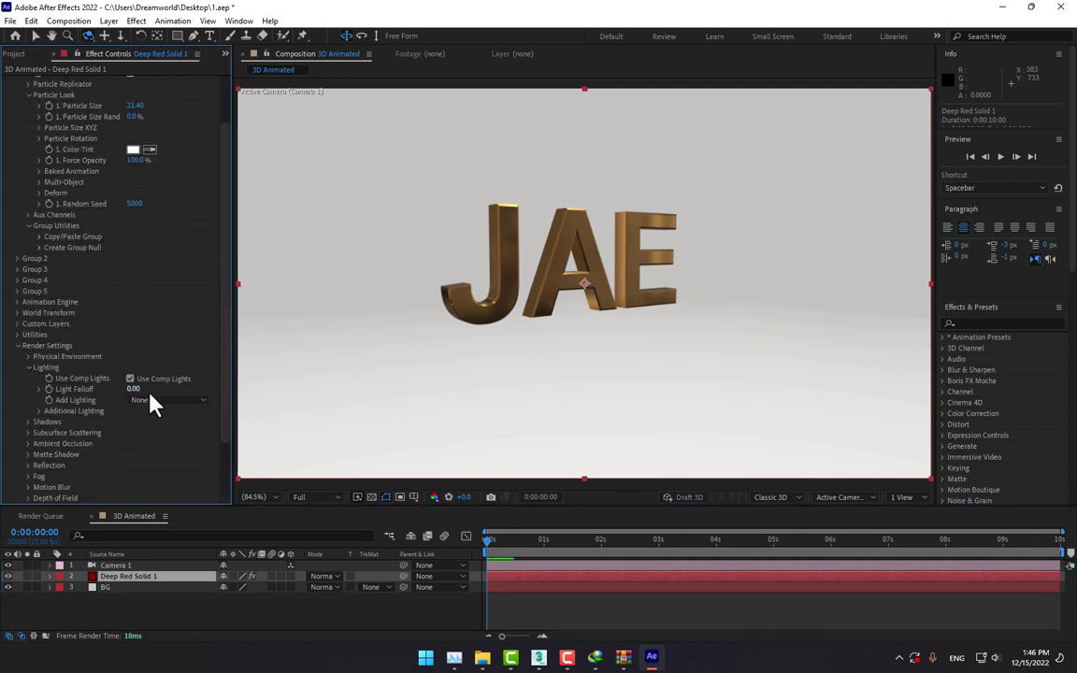
left_click(152, 402)
left_click(175, 275)
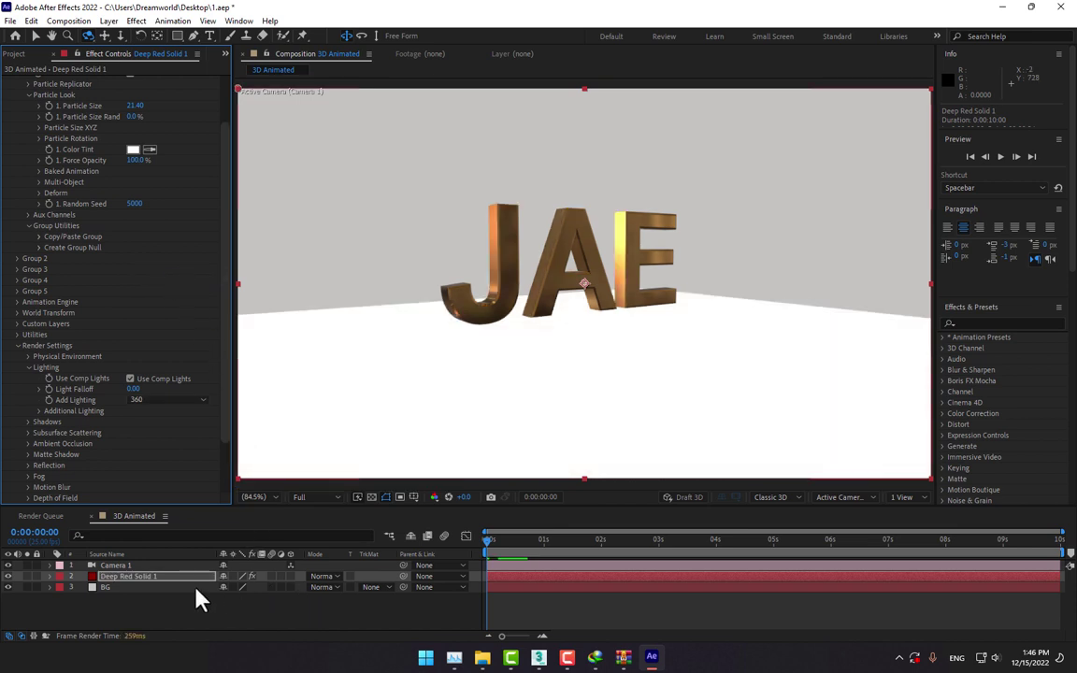
- Recolour the BG solid with the white sampled from the lit floor
left_click(165, 588)
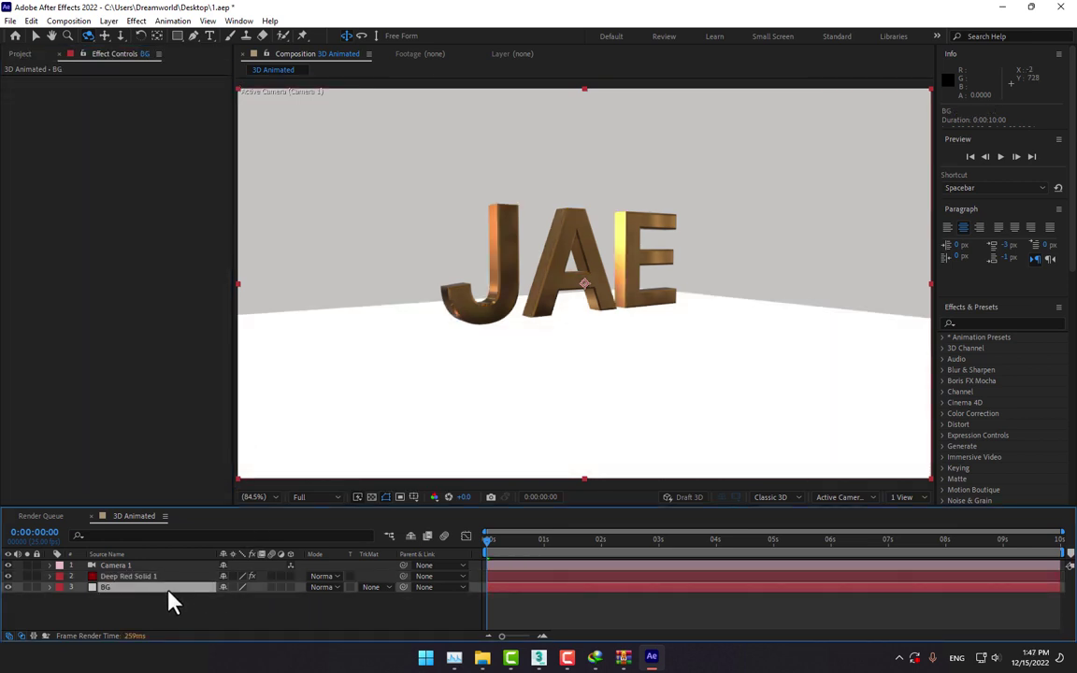
left_click_drag(348, 526, 421, 472)
key("ctrl+shift+y")
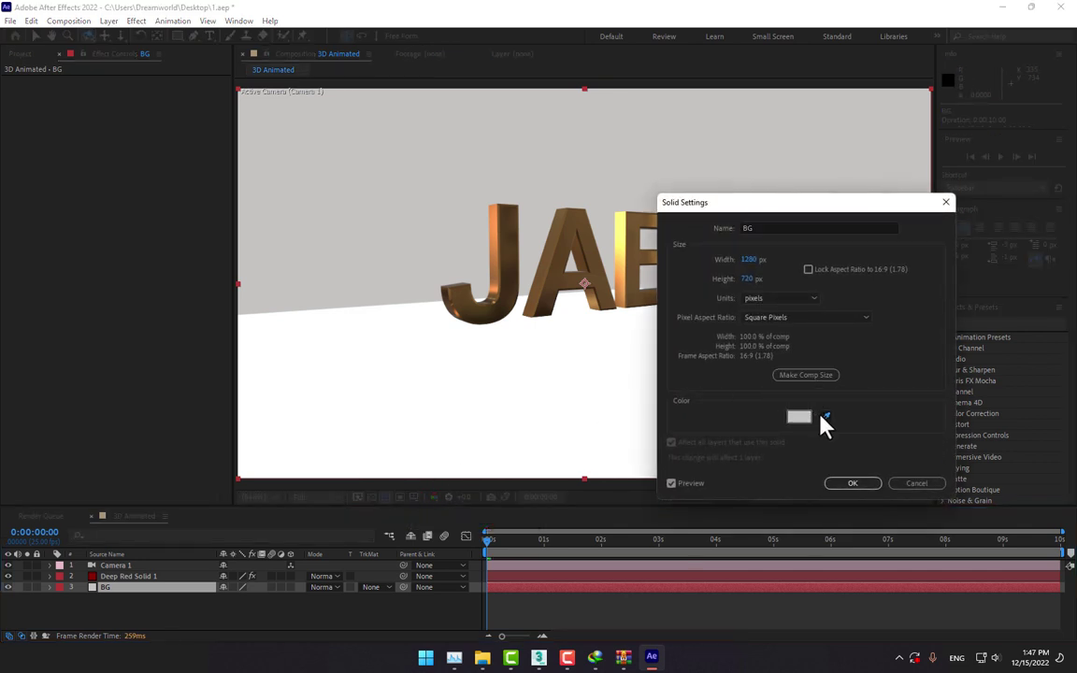
left_click(825, 417)
left_click(853, 484)
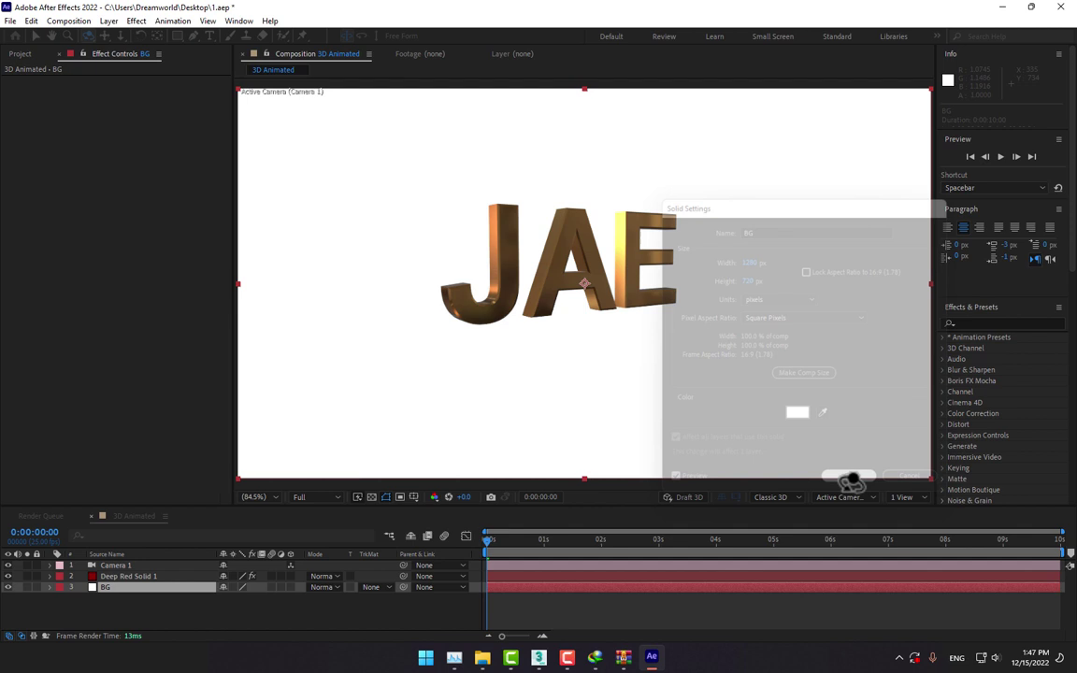
- End the composition's work area at 4 seconds and scrub through the text's destruction
left_click_drag(489, 540, 720, 550)
left_click_drag(1062, 553, 727, 550)
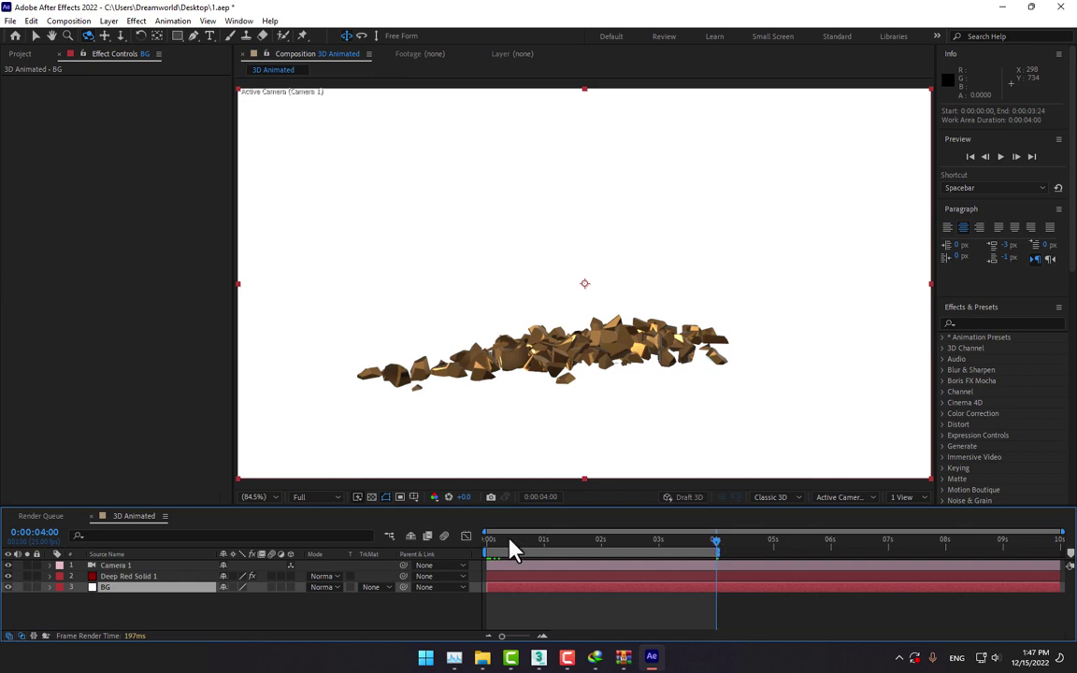
left_click_drag(513, 550, 575, 556)
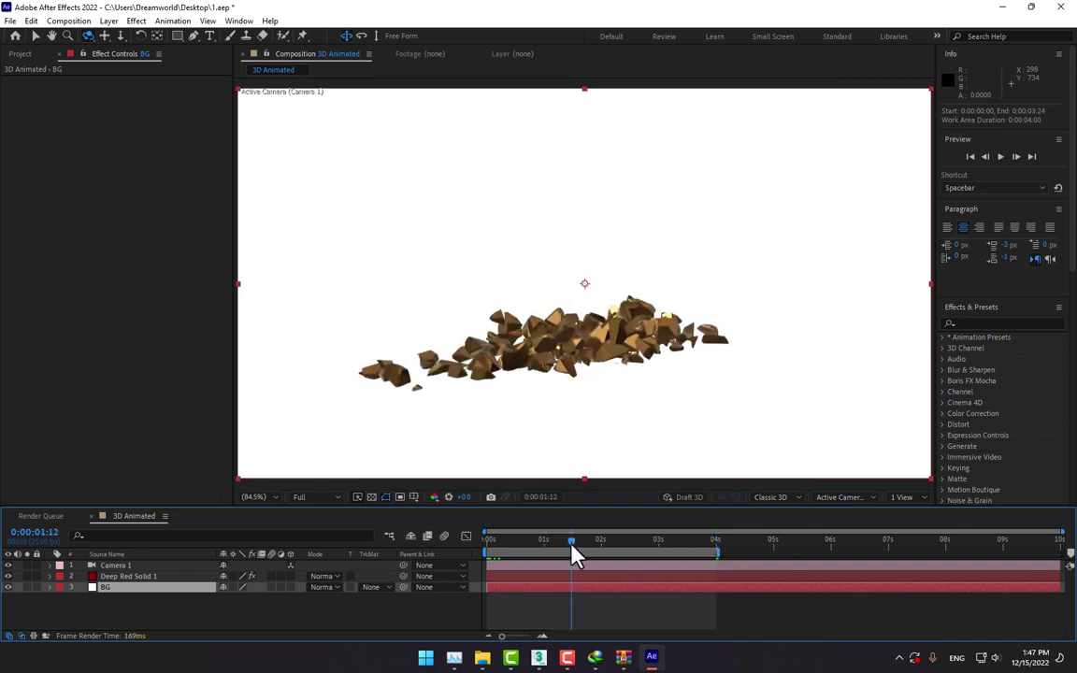
- Enable SSAO ambient occlusion in Deep Red Solid 1's Element effect, with SSAO Intensity 3.9 and 64 samples
left_click(123, 577)
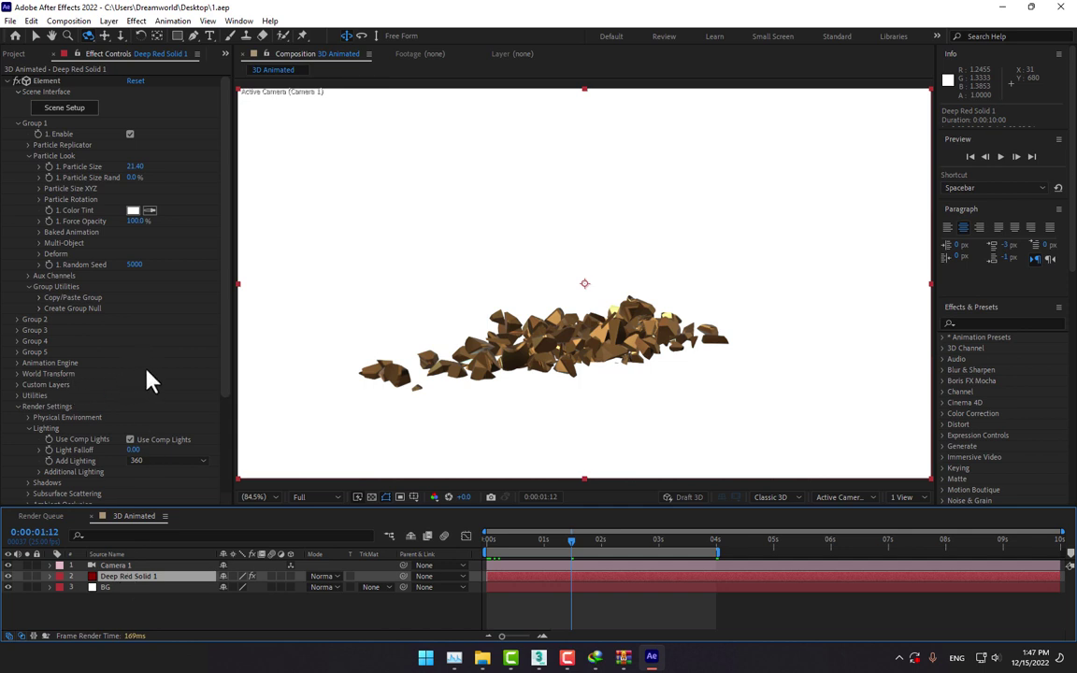
scroll(147, 379, "down", 3)
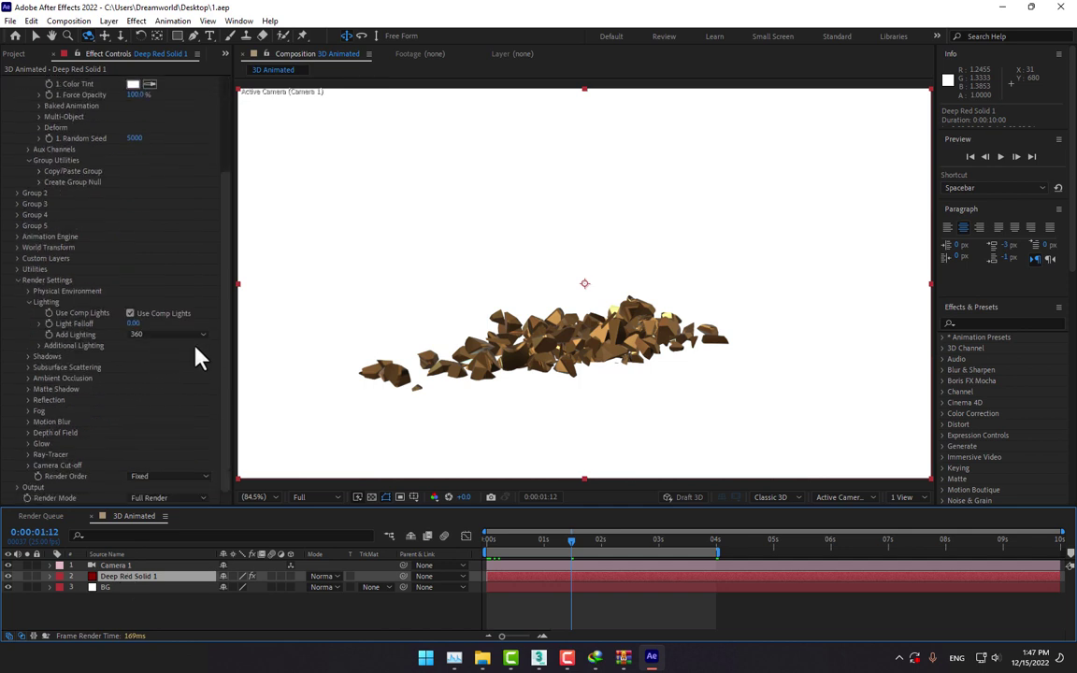
left_click(28, 377)
scroll(94, 393, "down", 1)
left_click(145, 349)
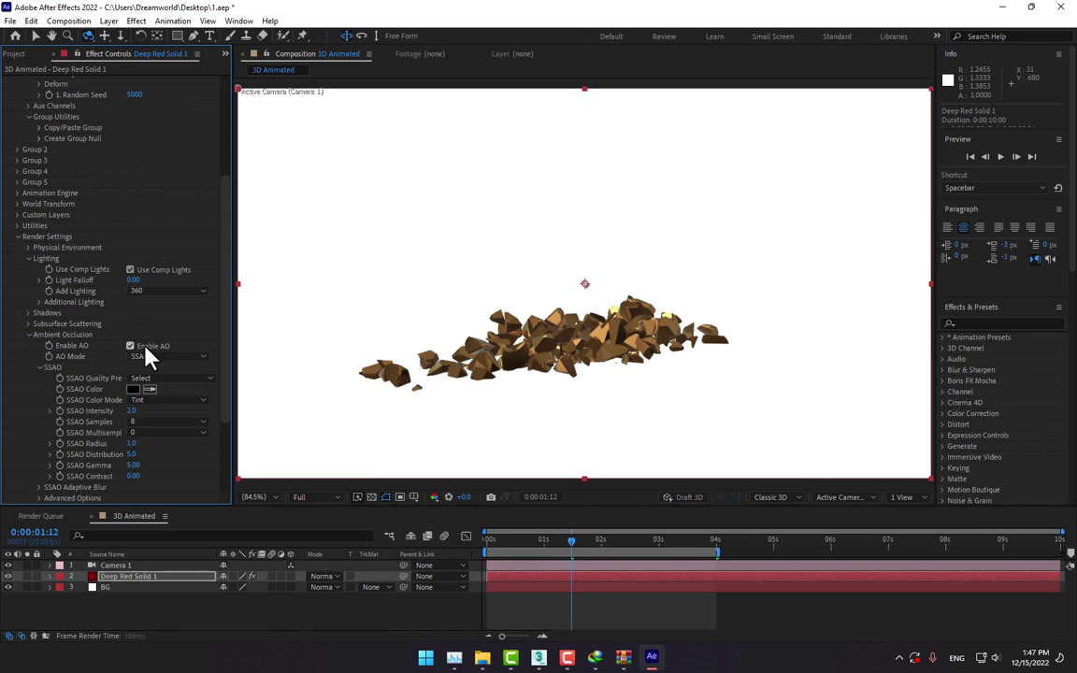
mouse_move(136, 419)
left_mouse_down()
mouse_move(154, 419)
mouse_move(144, 428)
left_mouse_up()
left_click(149, 421)
left_click(167, 478)
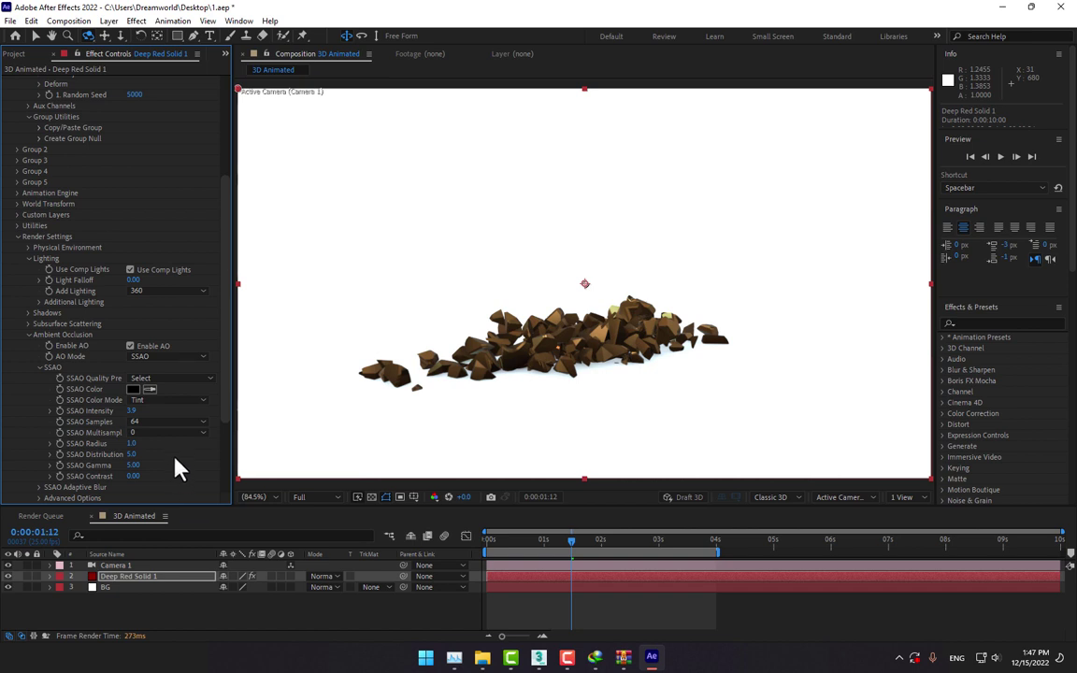
left_click_drag(227, 373, 226, 344)
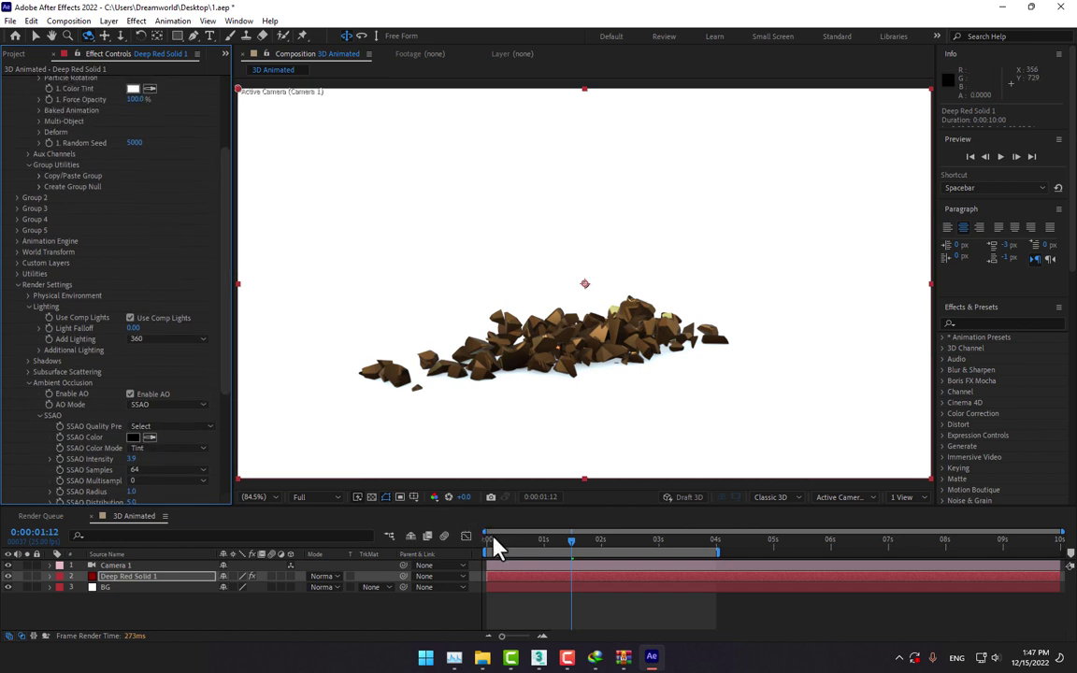
- Turn Motion Blur on in the Element render settings with a Shutter Angle of 290, previewing an early moment of the destruction
left_click_drag(492, 540, 530, 555)
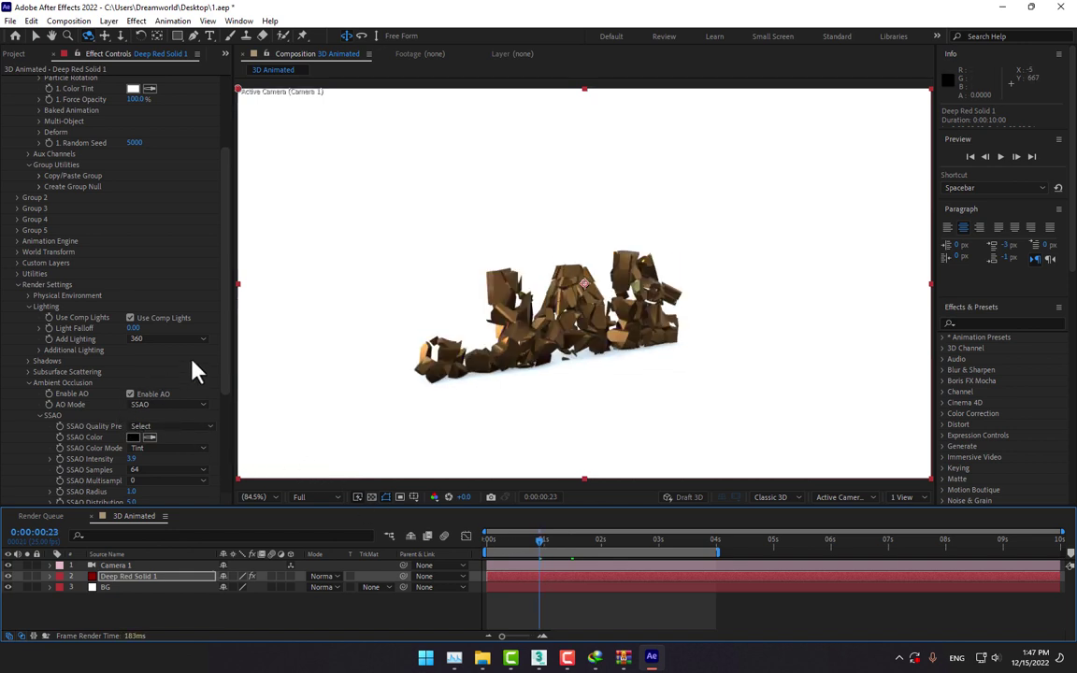
scroll(198, 369, "down", 5)
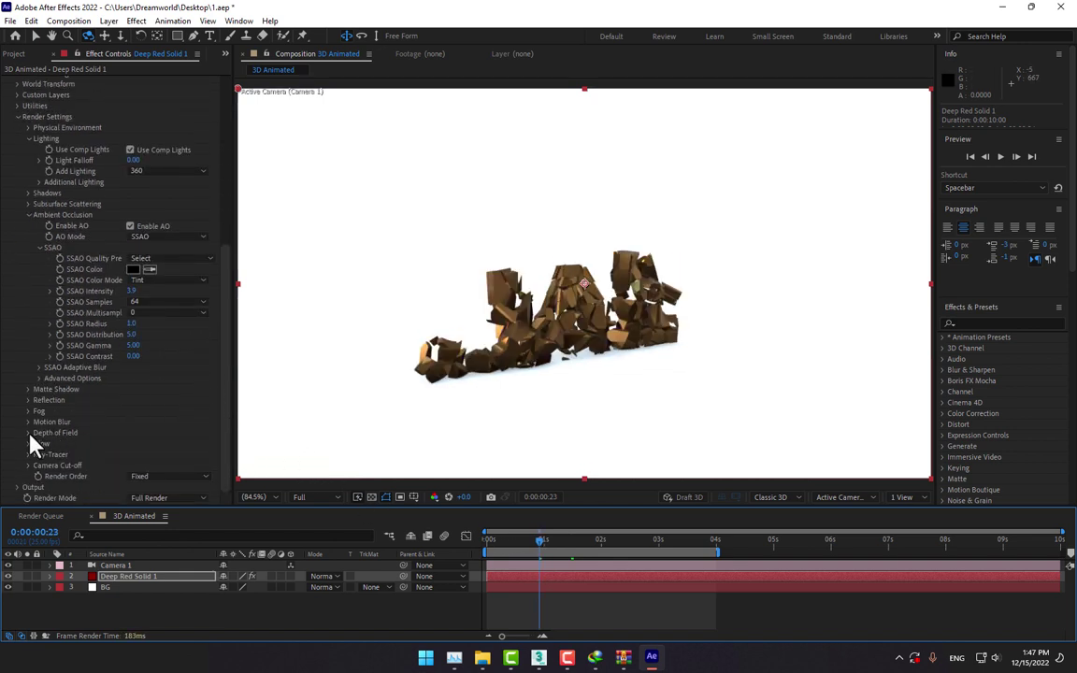
left_click(28, 421)
left_click(168, 433)
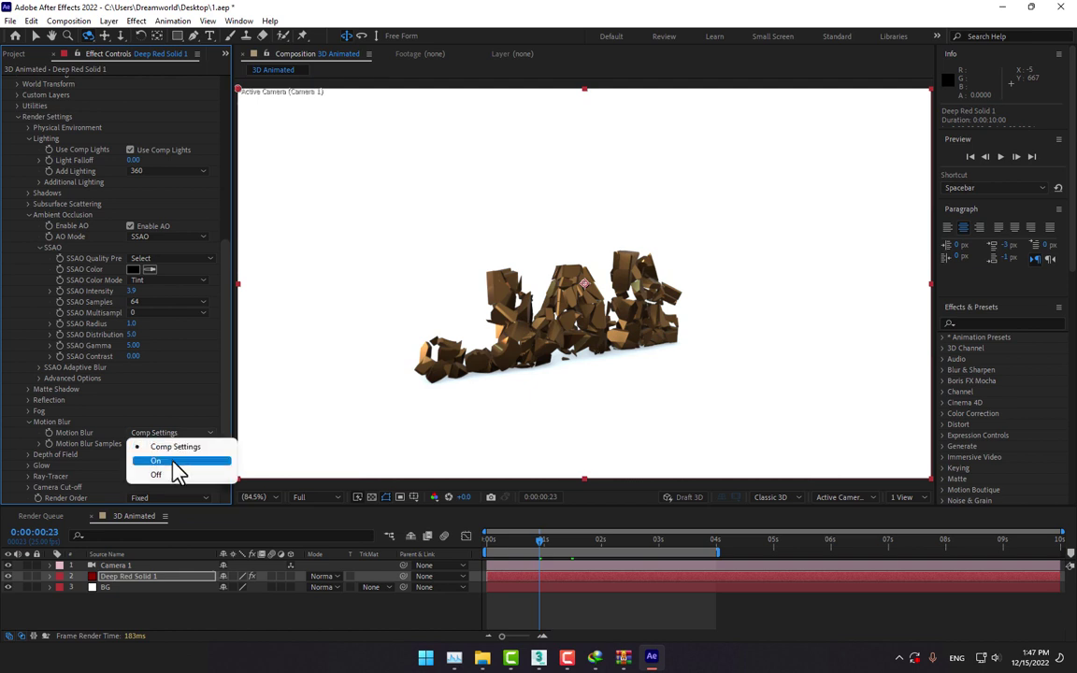
left_click(174, 462)
left_click_drag(132, 454, 235, 454)
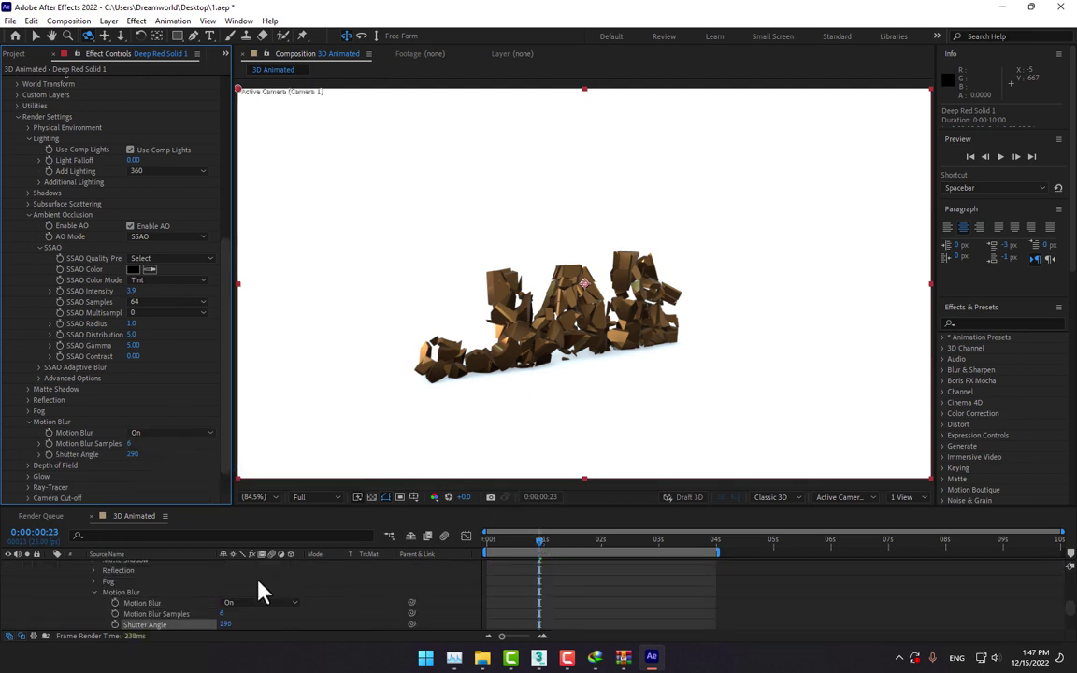
key("u")
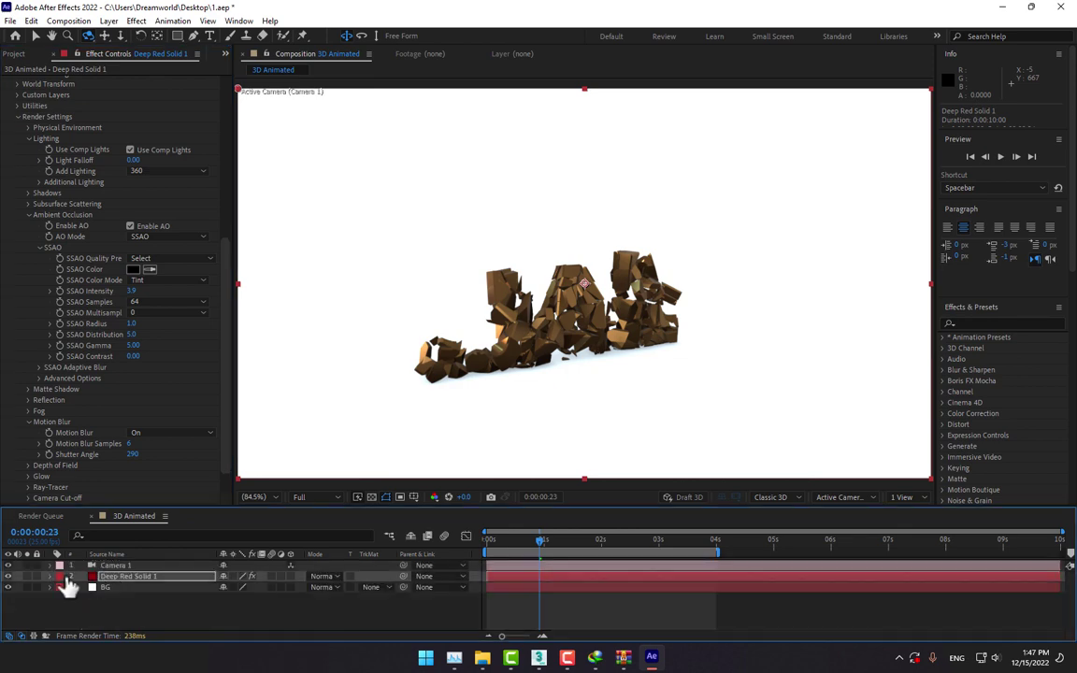
- Apply the 24mm preset in Camera 1's camera settings
left_click(128, 566)
left_click(108, 20)
left_click(126, 46)
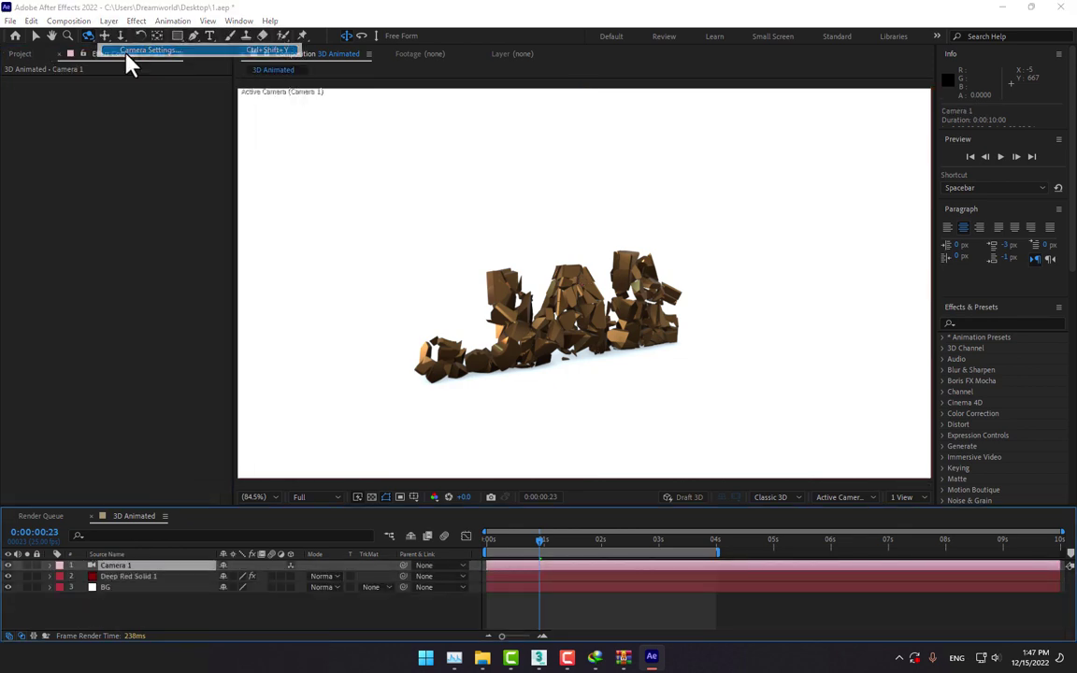
left_click(233, 196)
left_click(234, 196)
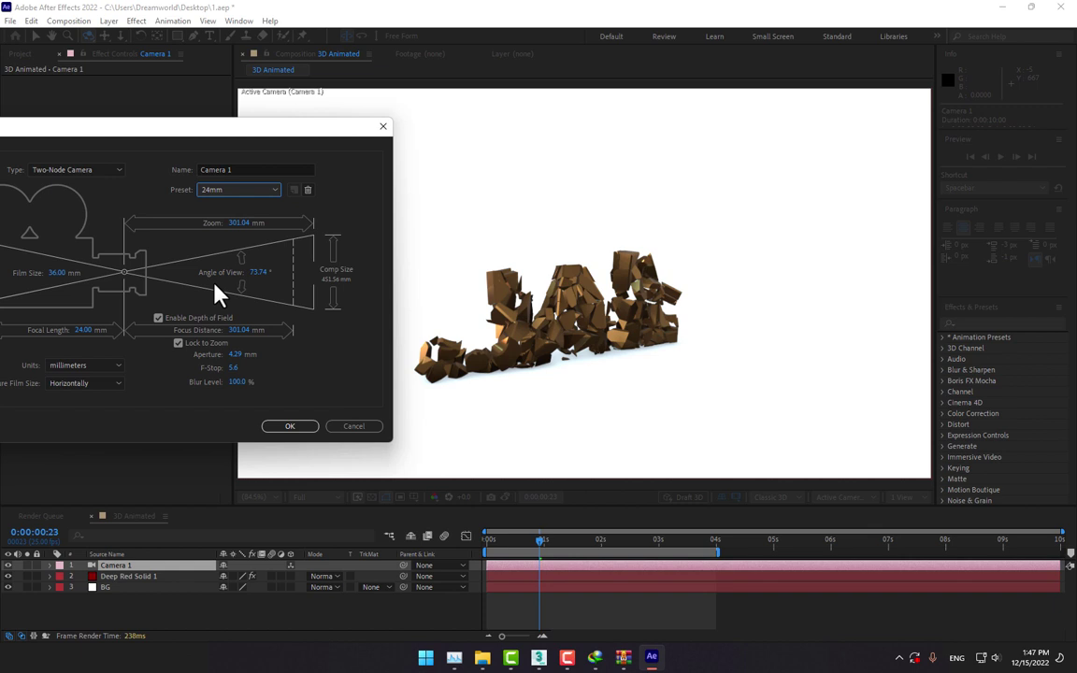
left_click(290, 426)
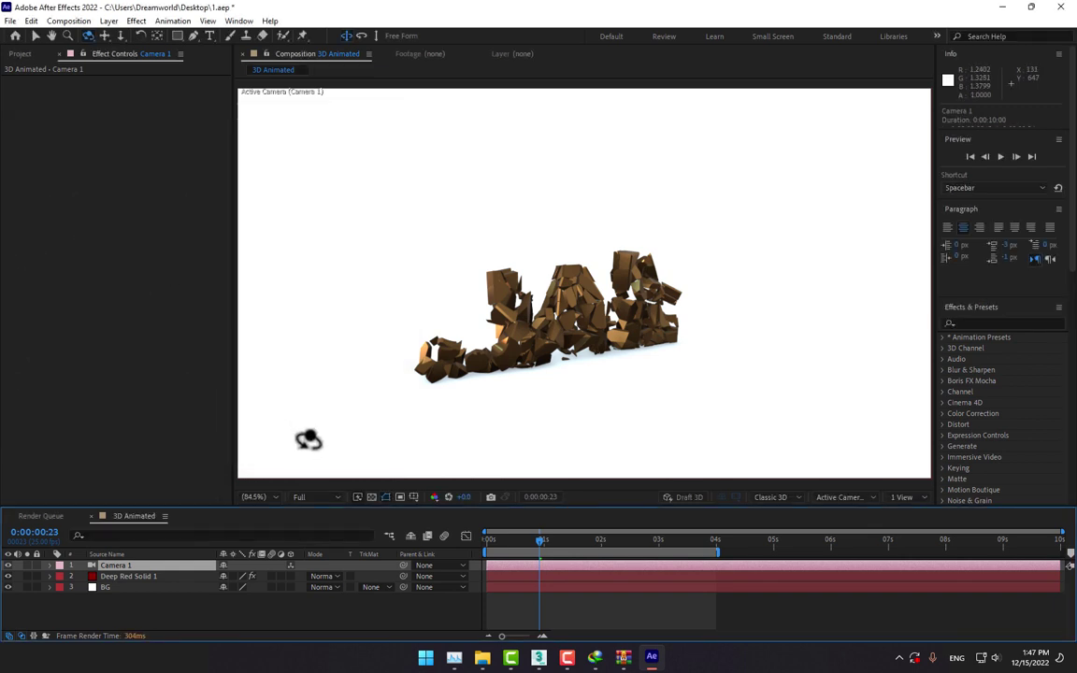
- Rotate the Element effect's additional lighting on Deep Red Solid 1 to 144° on X and 28° on Y
left_click(126, 576)
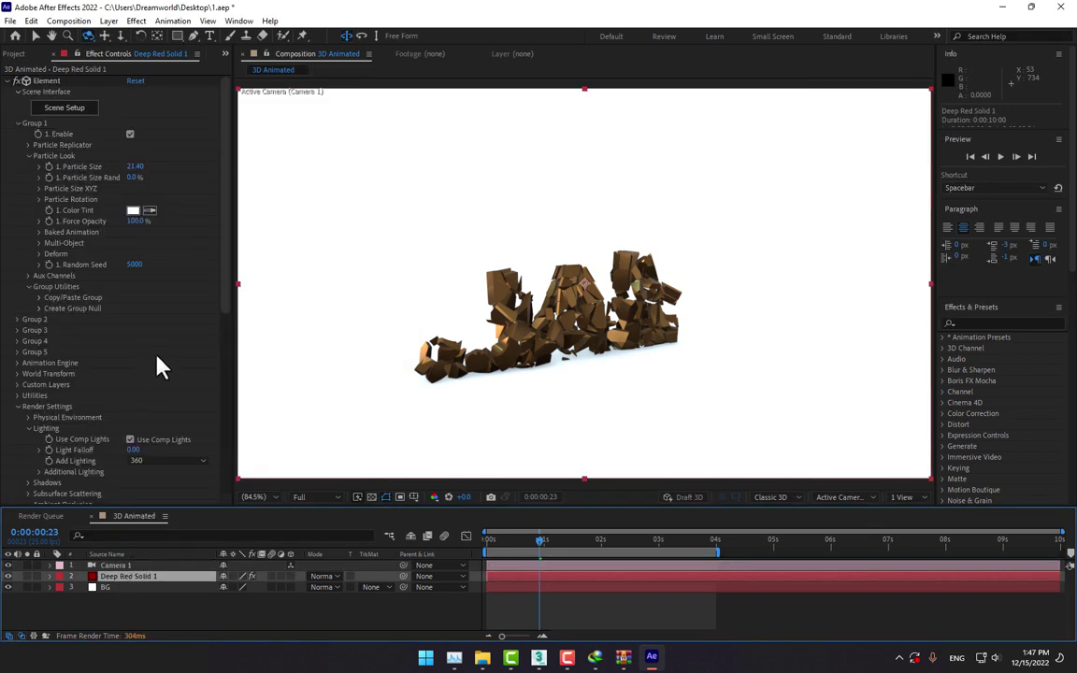
scroll(159, 365, "down", 4)
left_click(40, 328)
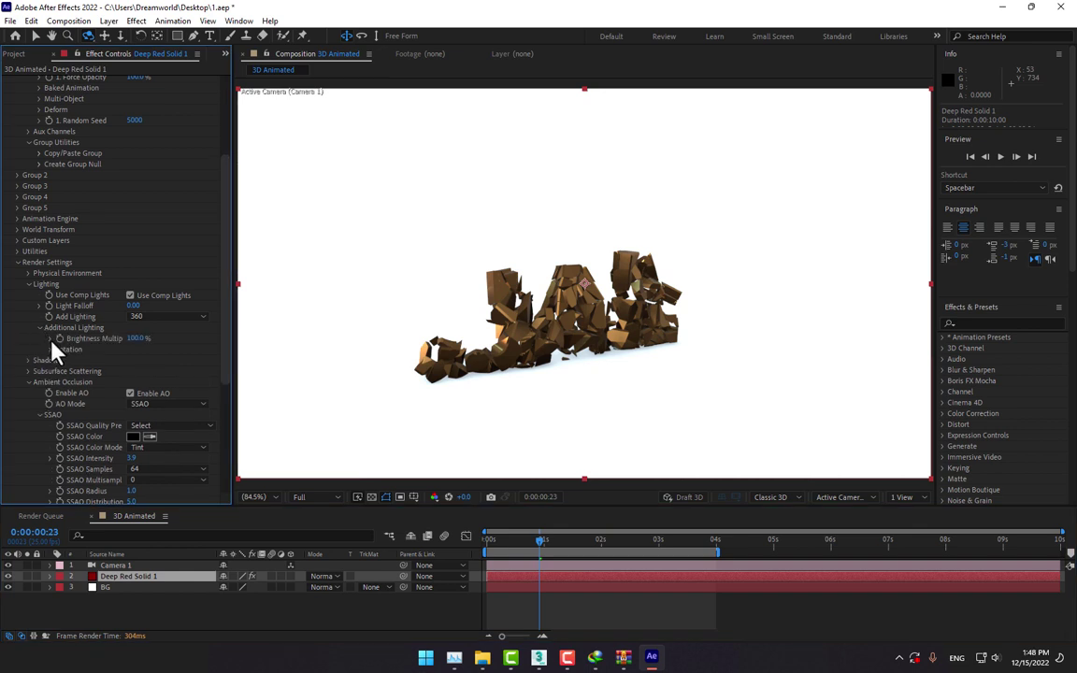
left_click(50, 349)
mouse_move(145, 360)
left_mouse_down()
mouse_move(264, 356)
mouse_move(240, 357)
left_mouse_up()
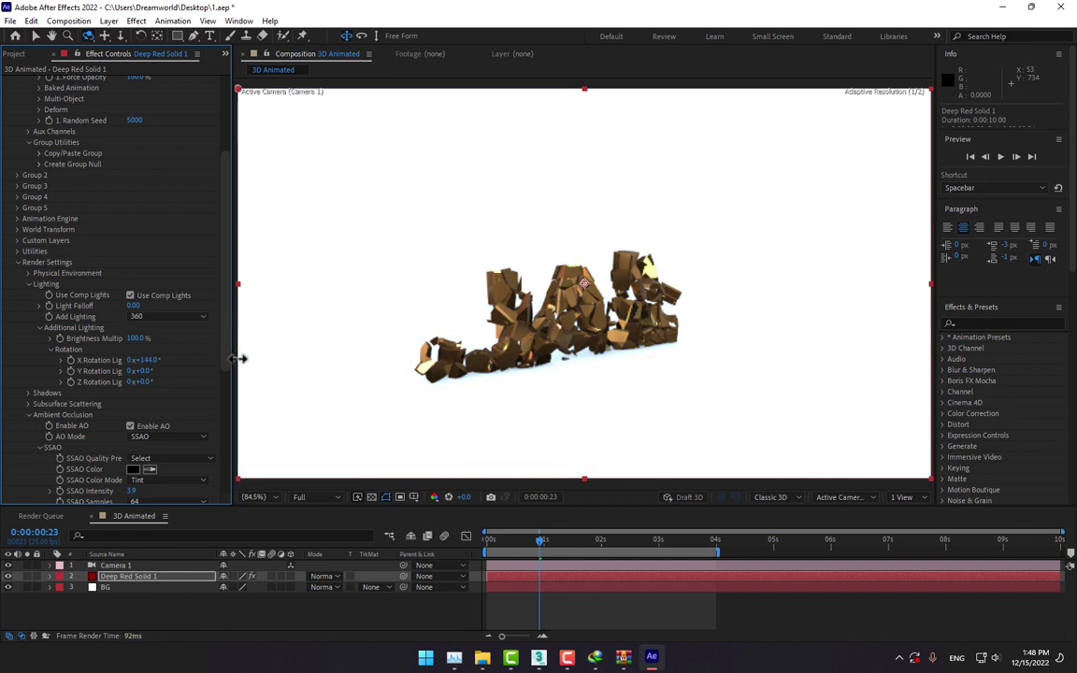
left_click_drag(140, 371, 158, 372)
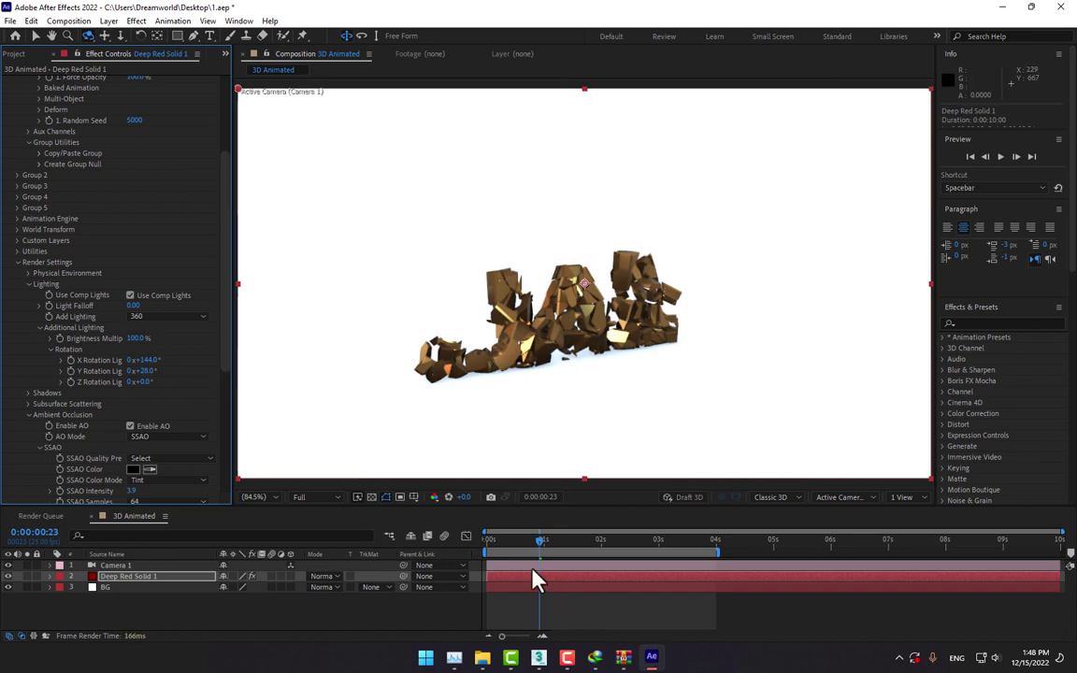
- At the start of the composition, create a null object, parent Camera 1 to it and make the null a 3D layer
left_click(526, 542)
left_click_drag(526, 546, 487, 551)
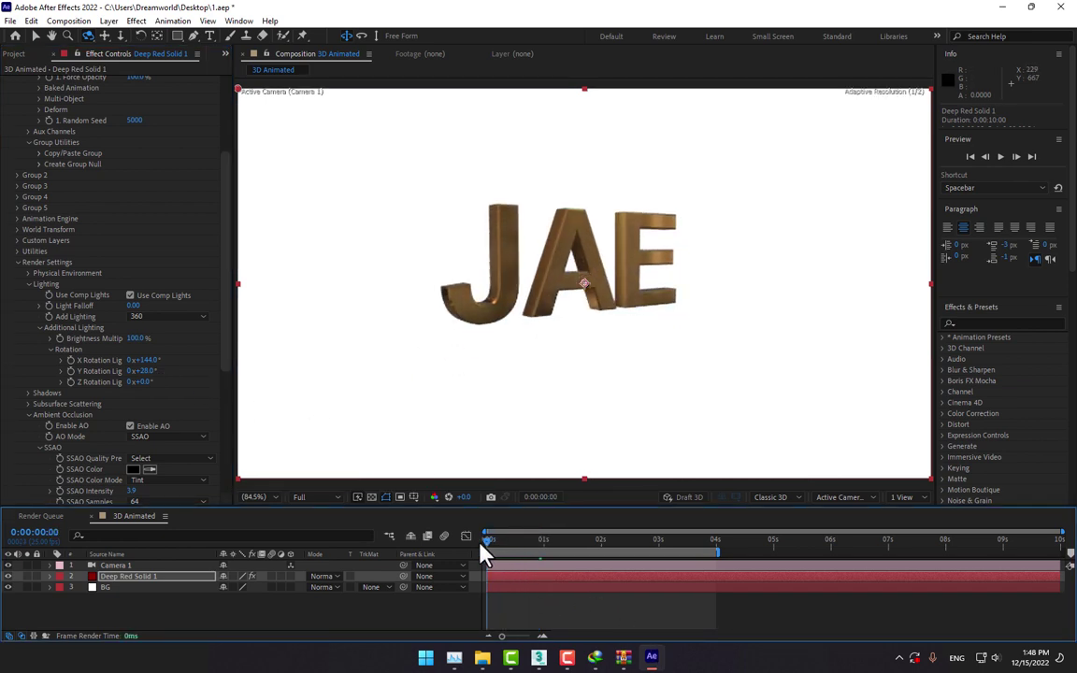
right_click(412, 603)
mouse_move(440, 449)
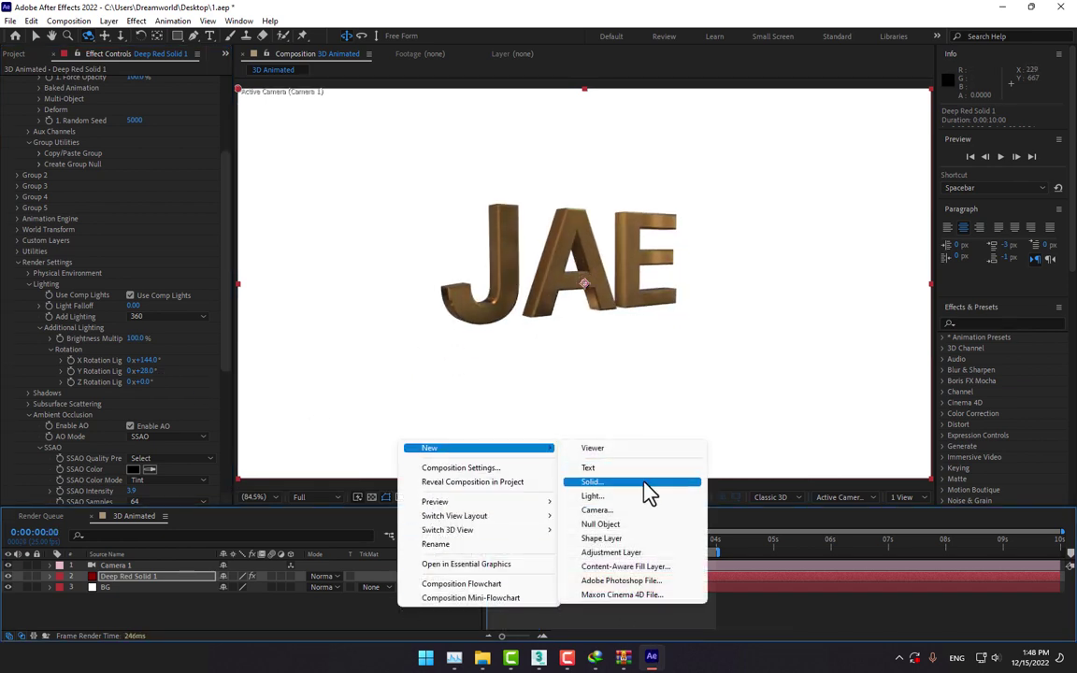
left_click(625, 527)
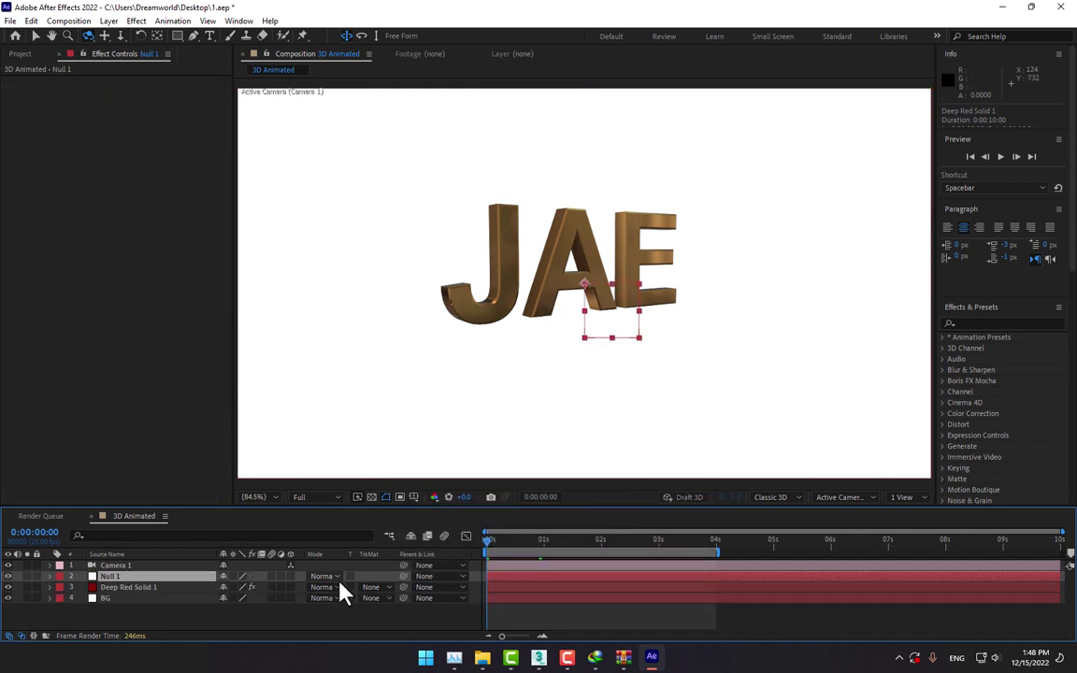
left_click_drag(403, 565, 116, 577)
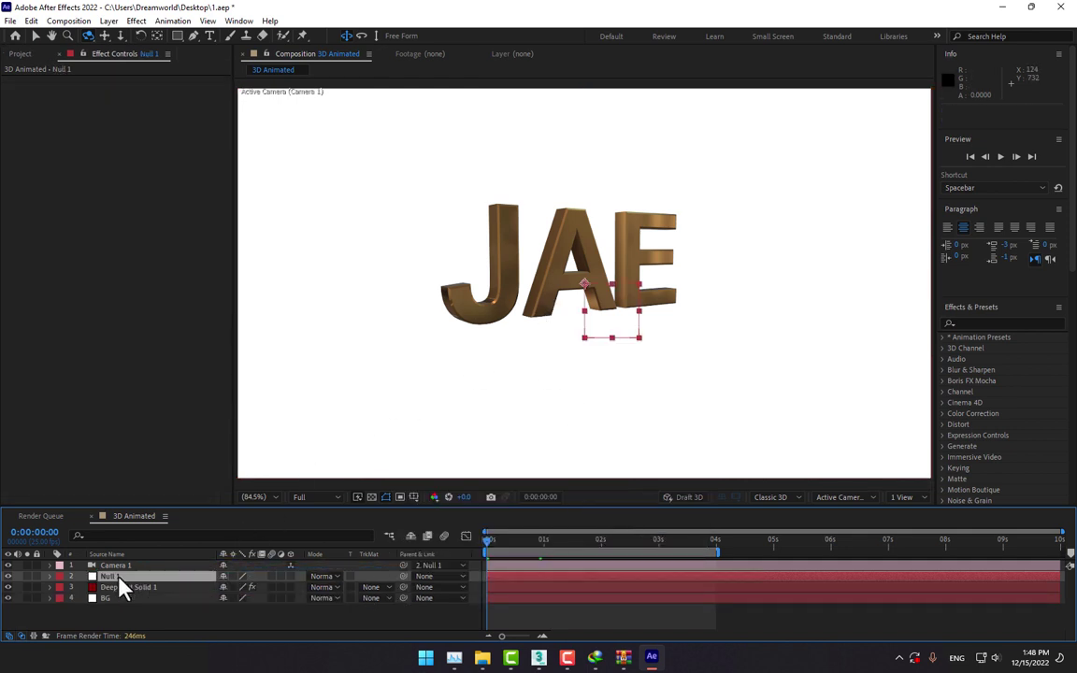
left_click(291, 576)
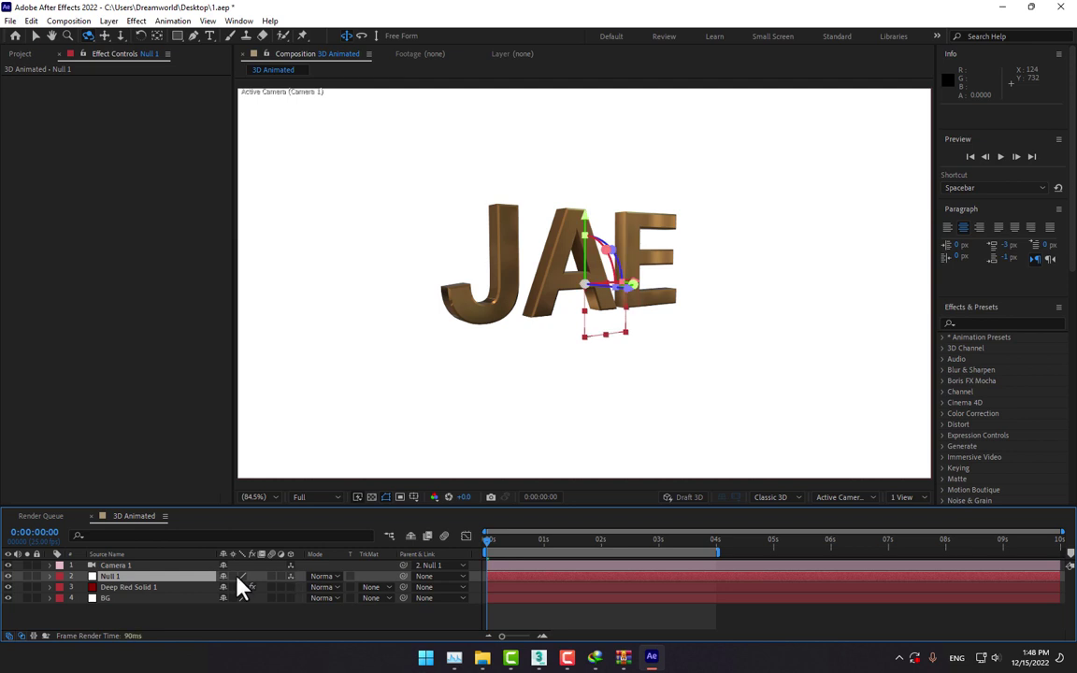
- Animate the null's Y Rotation with a 40° keyframe at the start and a negative-angle keyframe at 4 seconds
key("r")
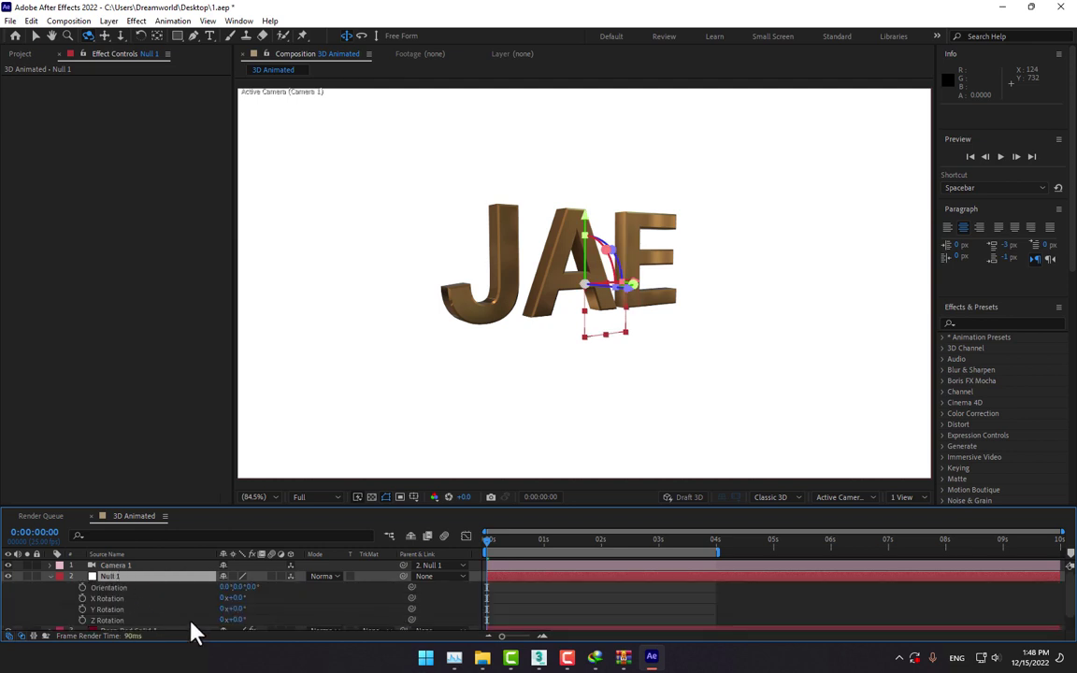
left_click_drag(241, 617, 258, 605)
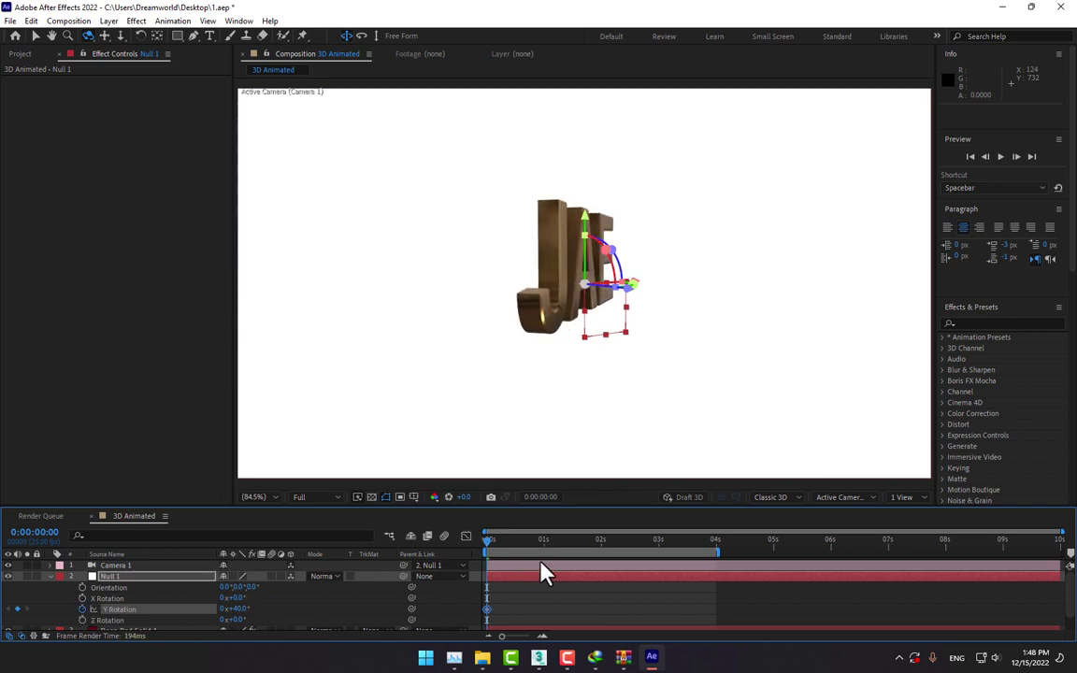
left_click(717, 552)
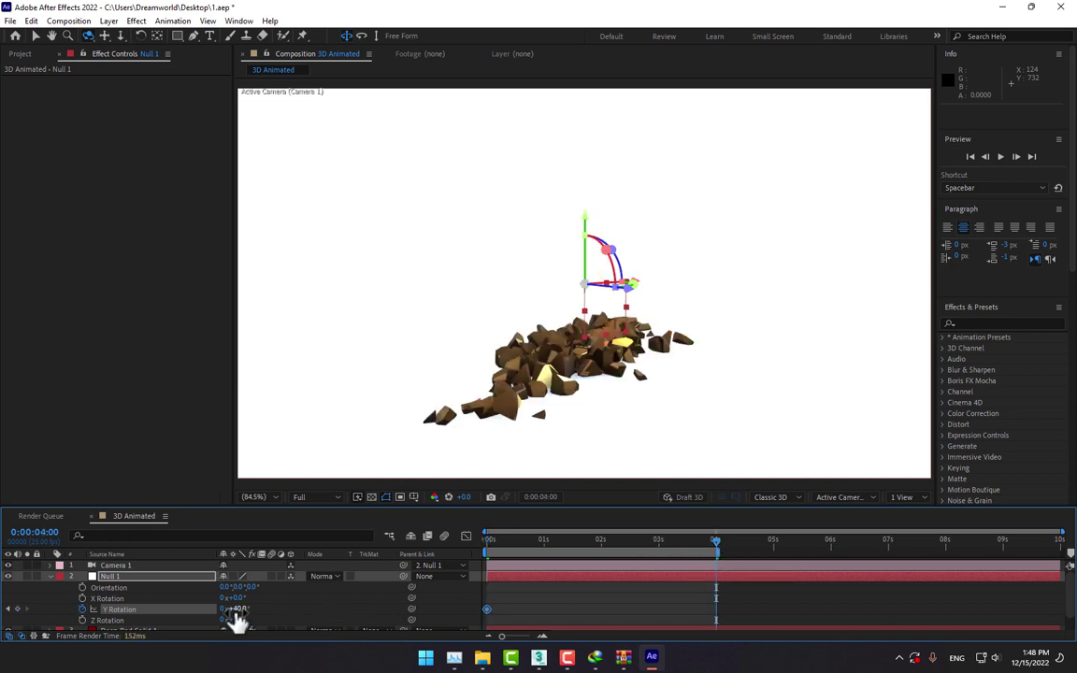
left_click_drag(249, 609, 192, 612)
- Change the null's Y Rotation keyframes to -32° at the start and 28° at 4 seconds, and scrub through the camera move
left_click_drag(495, 546, 430, 576)
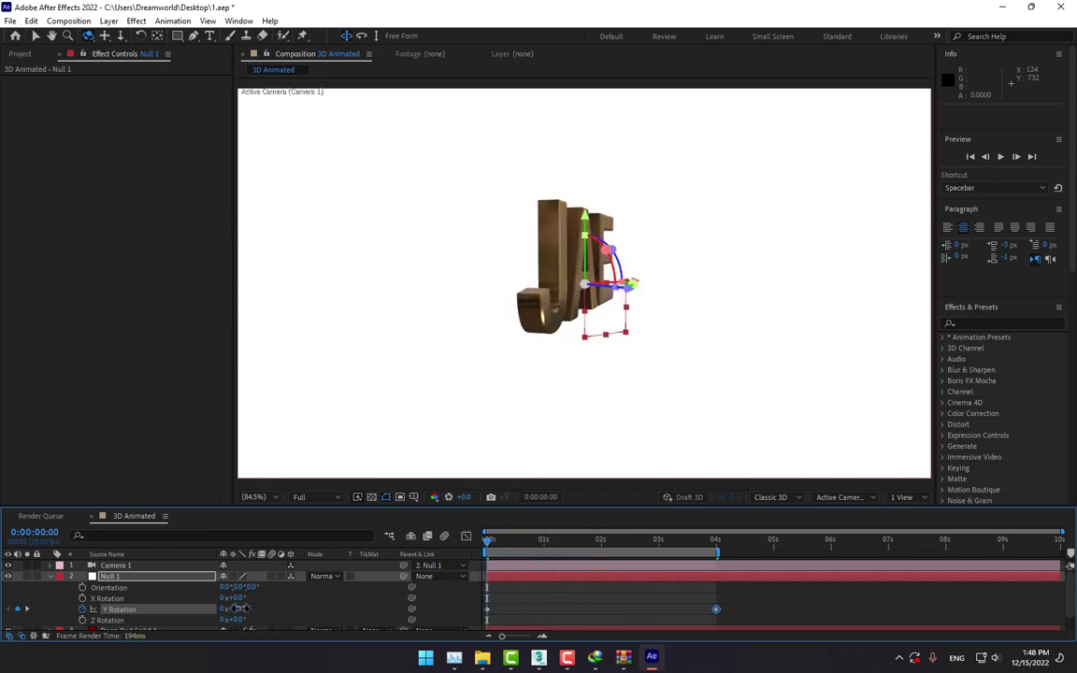
left_click_drag(240, 609, 198, 614)
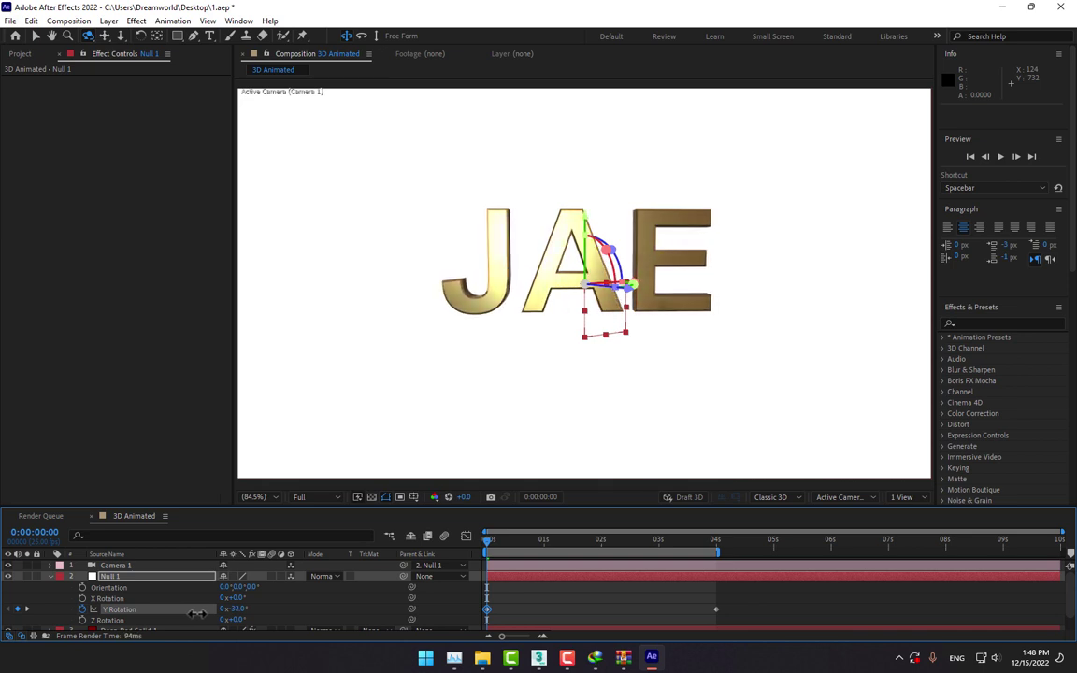
left_click(716, 543)
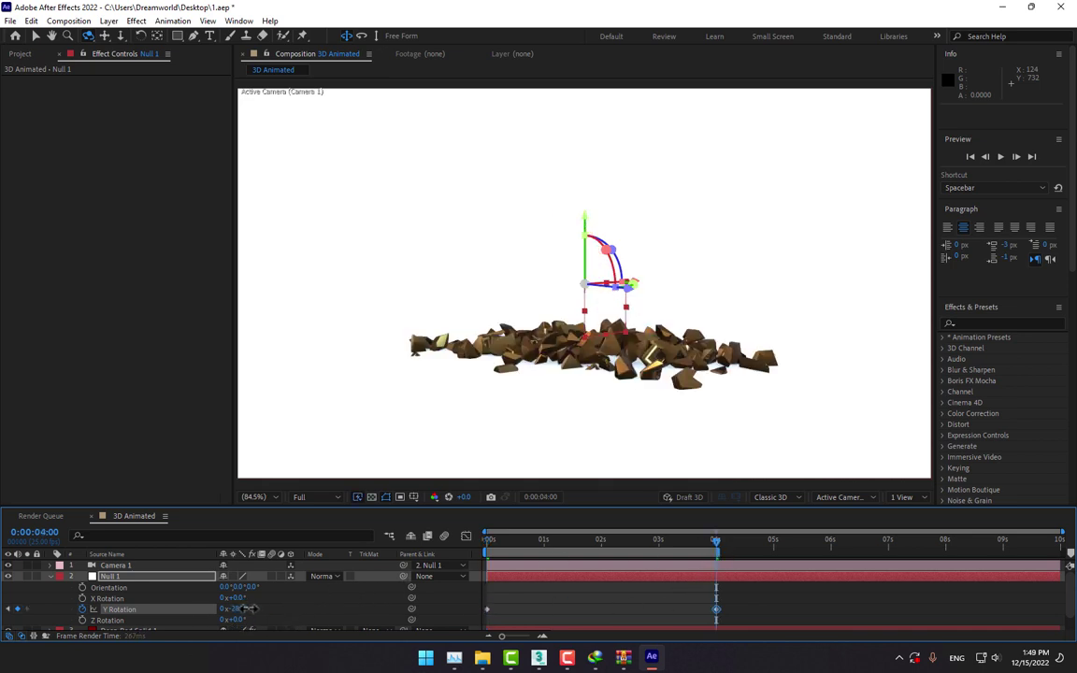
left_click_drag(247, 608, 278, 603)
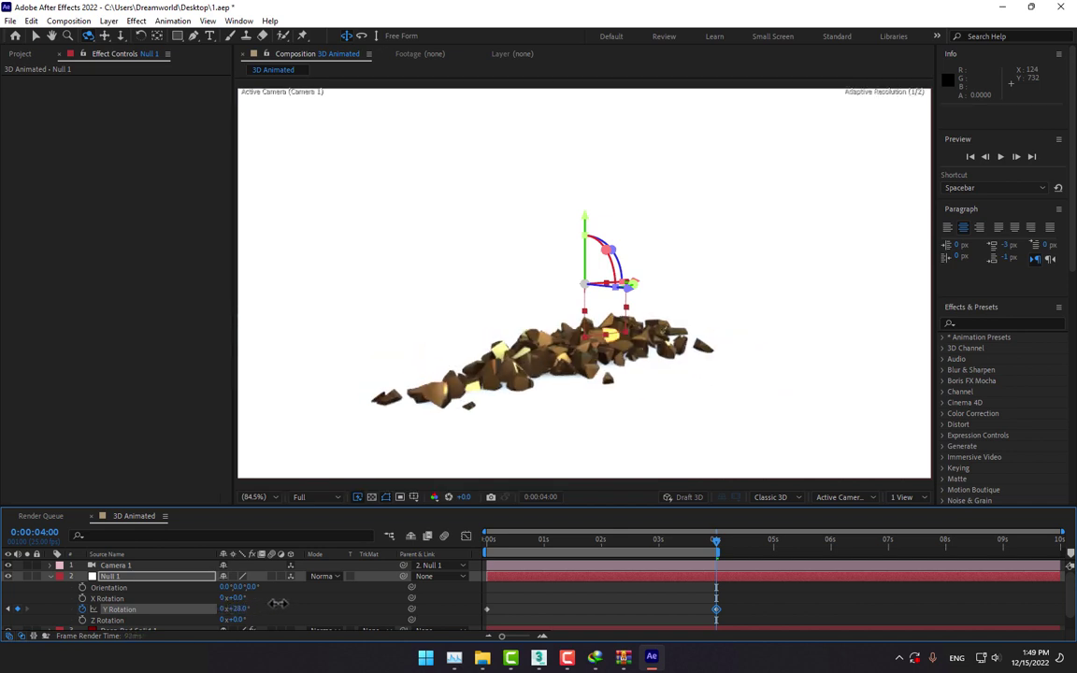
left_click_drag(495, 544, 711, 581)
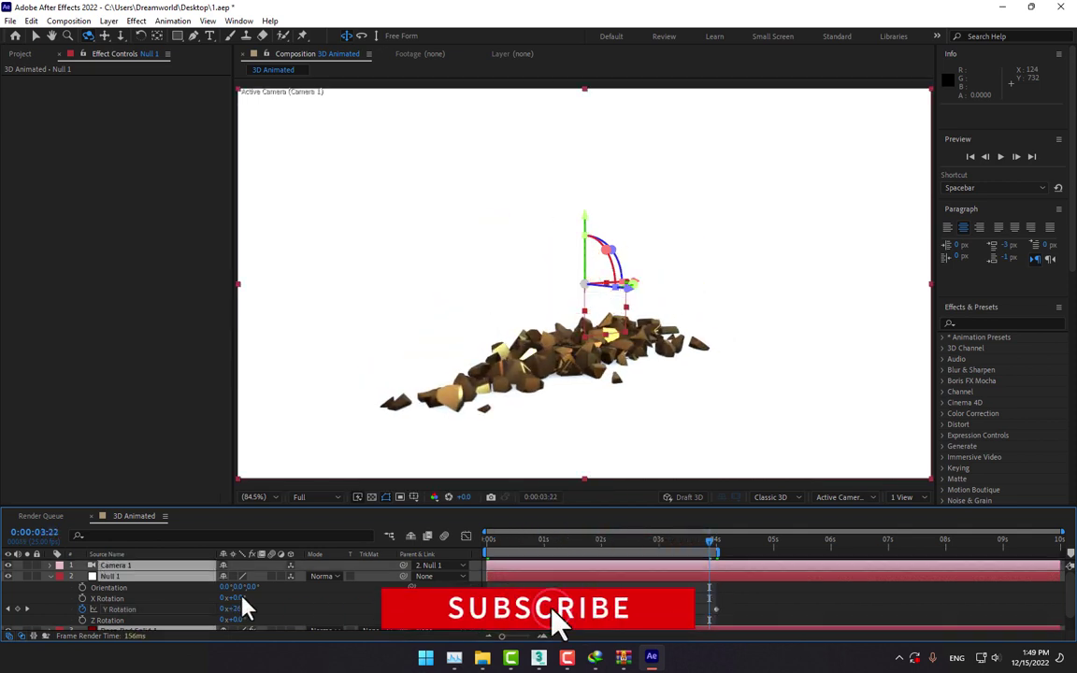
- Pre-compose Camera 1, Null 1 and Deep Red Solid 1 into a new composition named 3D
scroll(315, 613, "down", 2)
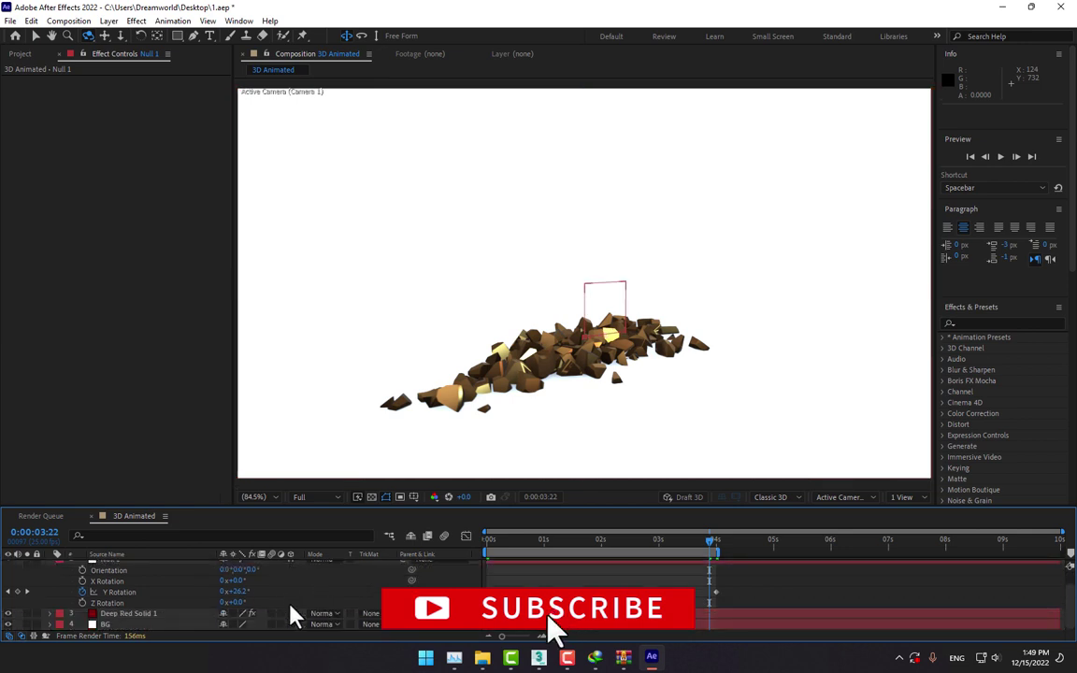
left_click(114, 614)
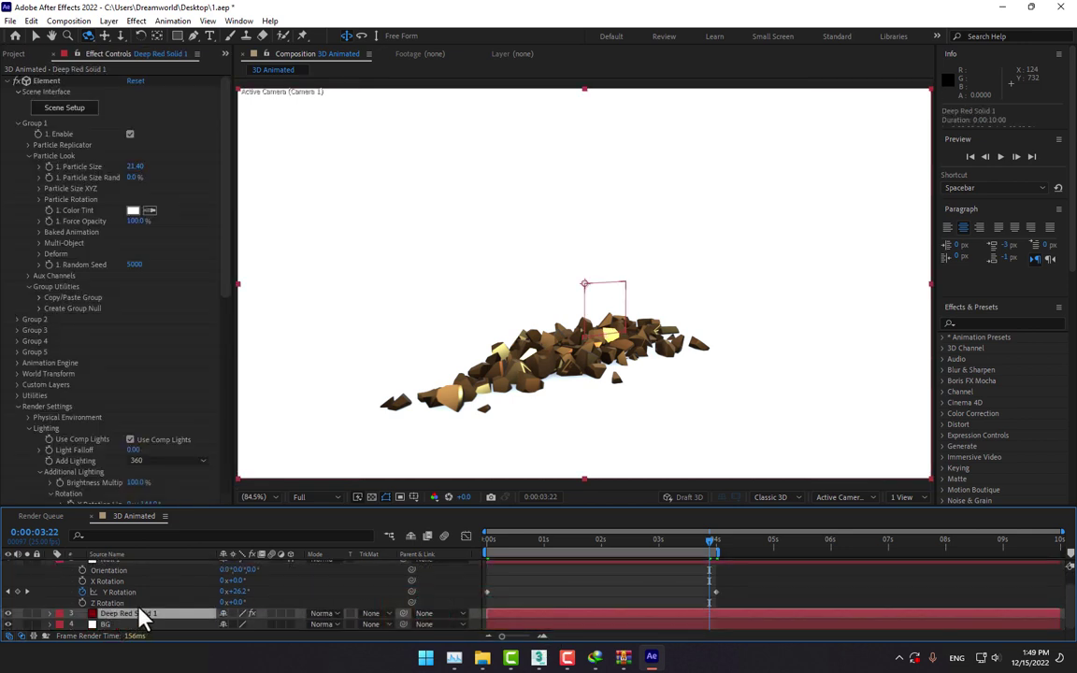
scroll(142, 619, "up", 2)
left_click(118, 576, "shift")
right_click(118, 576)
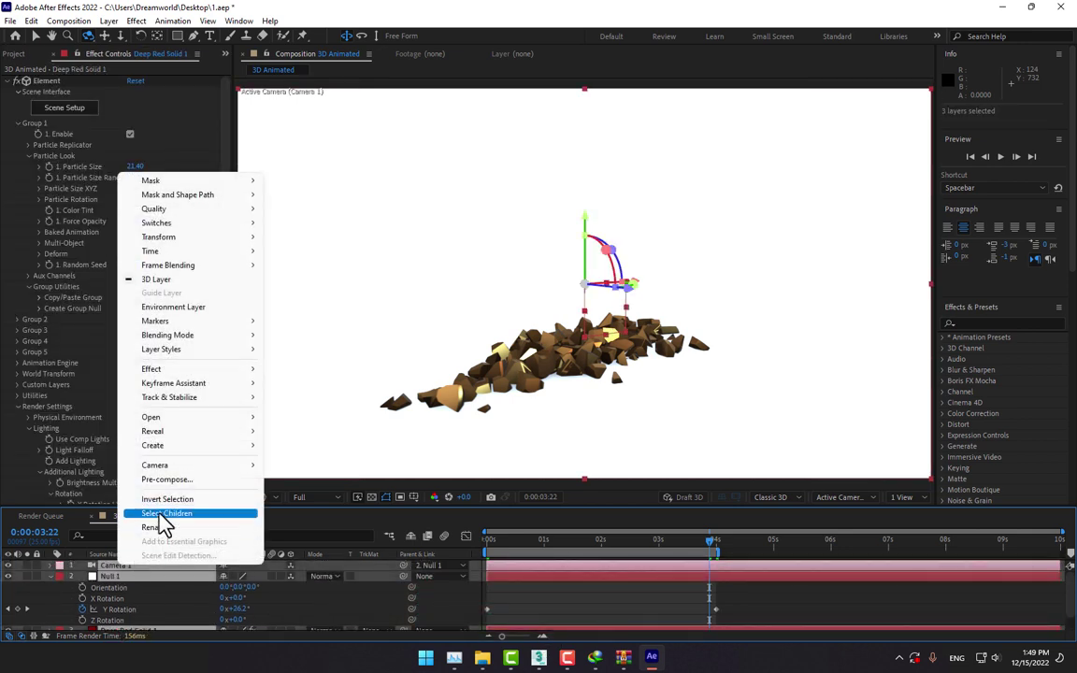
left_click(168, 480)
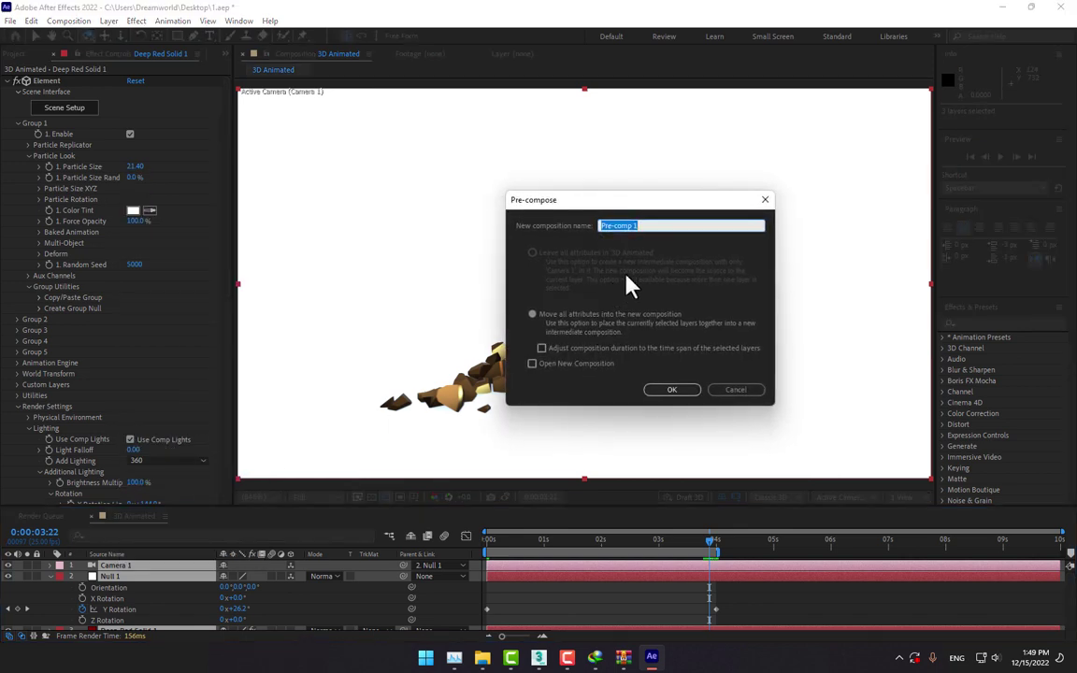
type("3D")
key("Return")
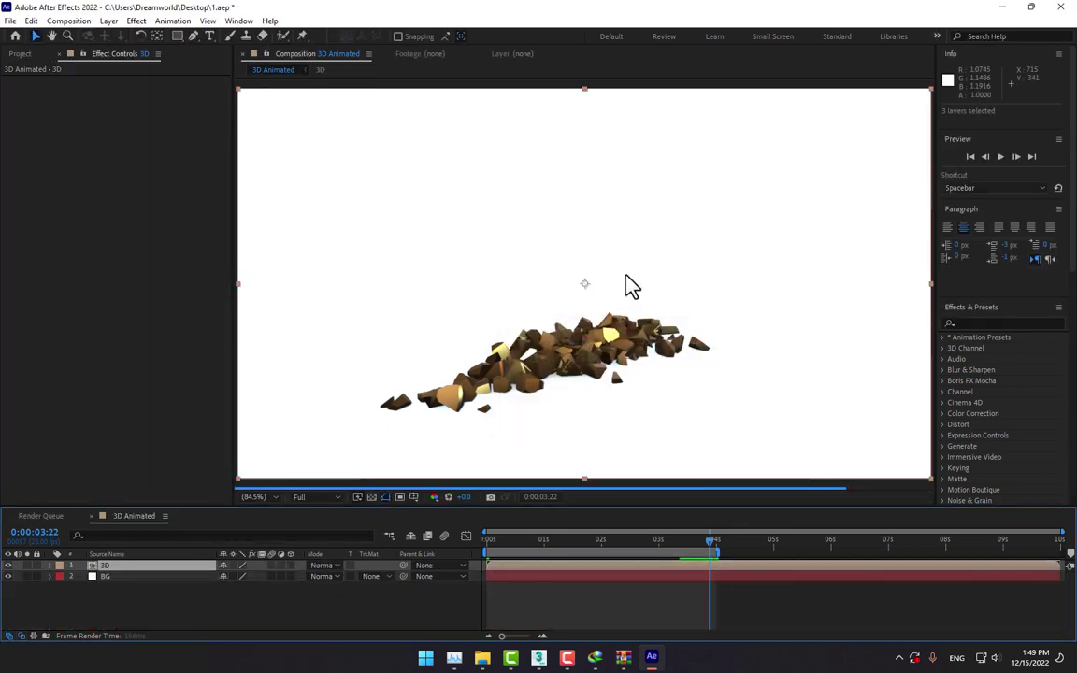
- Save the project and time-reverse the 3D pre-composition layer so the shattered text reassembles
key("ctrl+s")
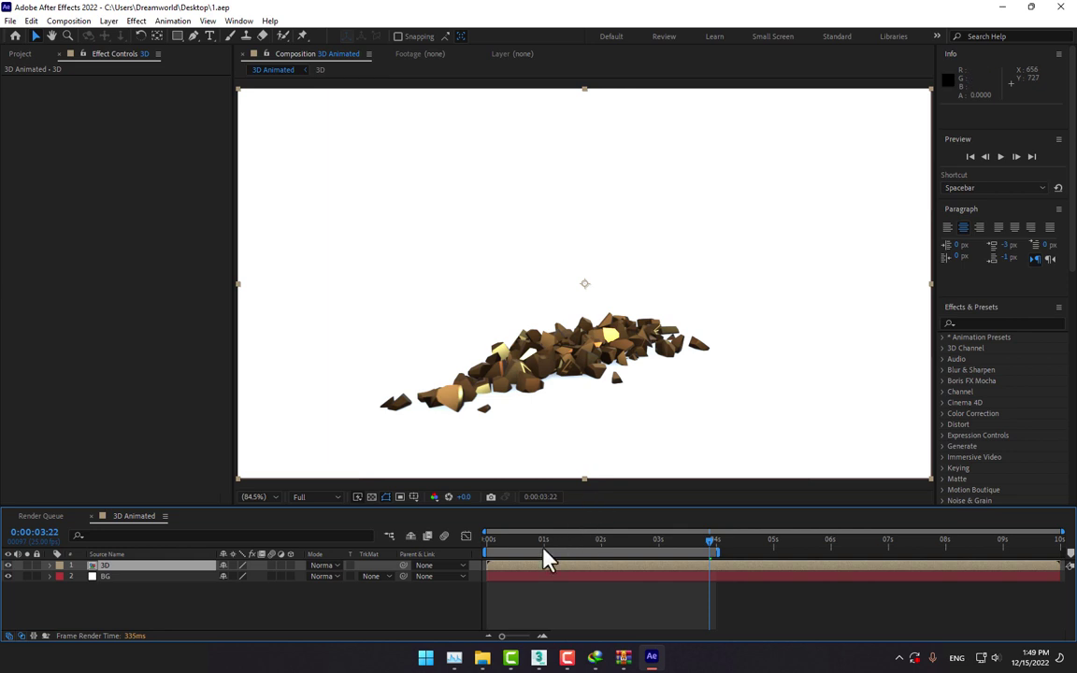
right_click(178, 567)
mouse_move(245, 251)
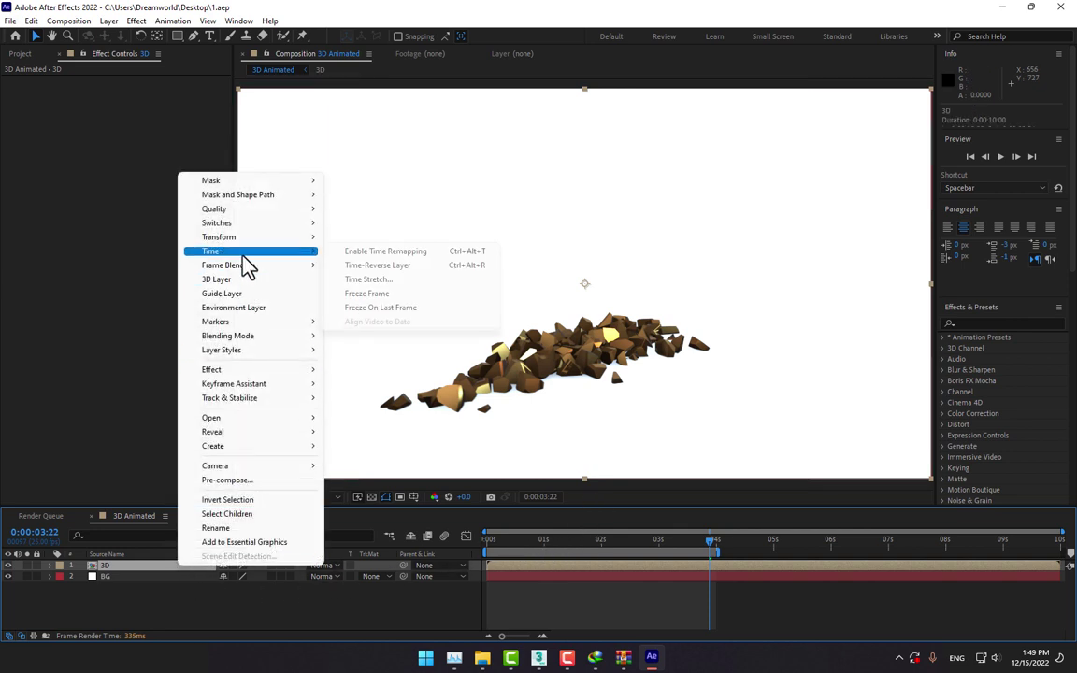
left_click(387, 269)
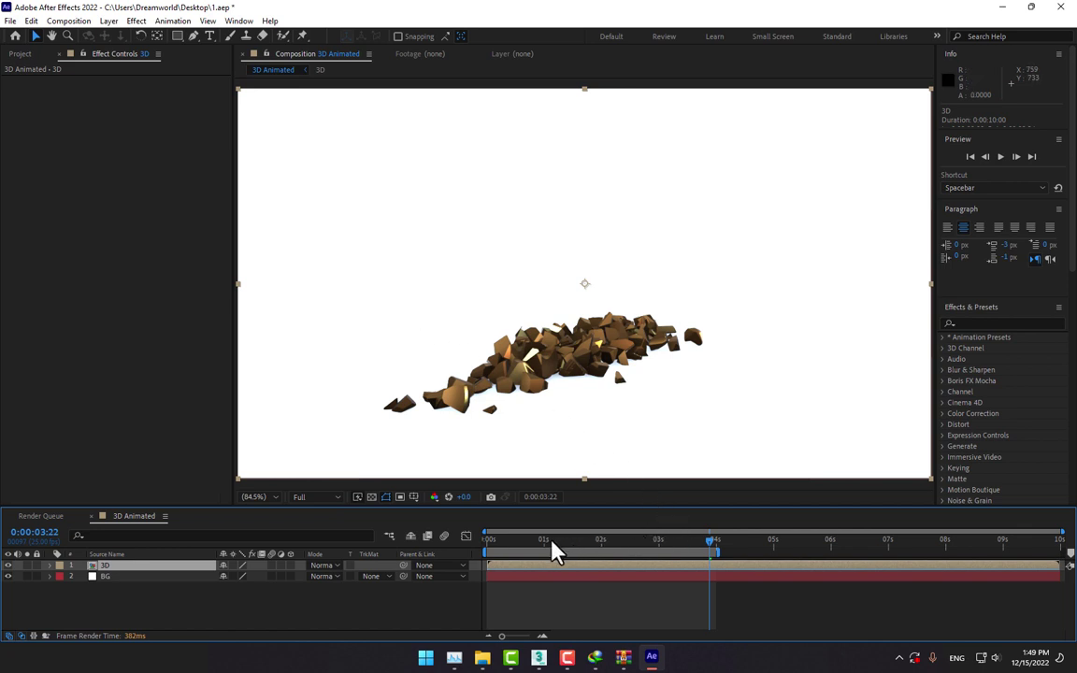
- Shift the work area to the composition's last four seconds, starting at 6 seconds, and start a preview of the reversed animation
left_click_drag(549, 551, 900, 573)
mouse_move(827, 542)
left_mouse_down()
mouse_move(867, 550)
mouse_move(822, 551)
mouse_move(835, 556)
left_mouse_up()
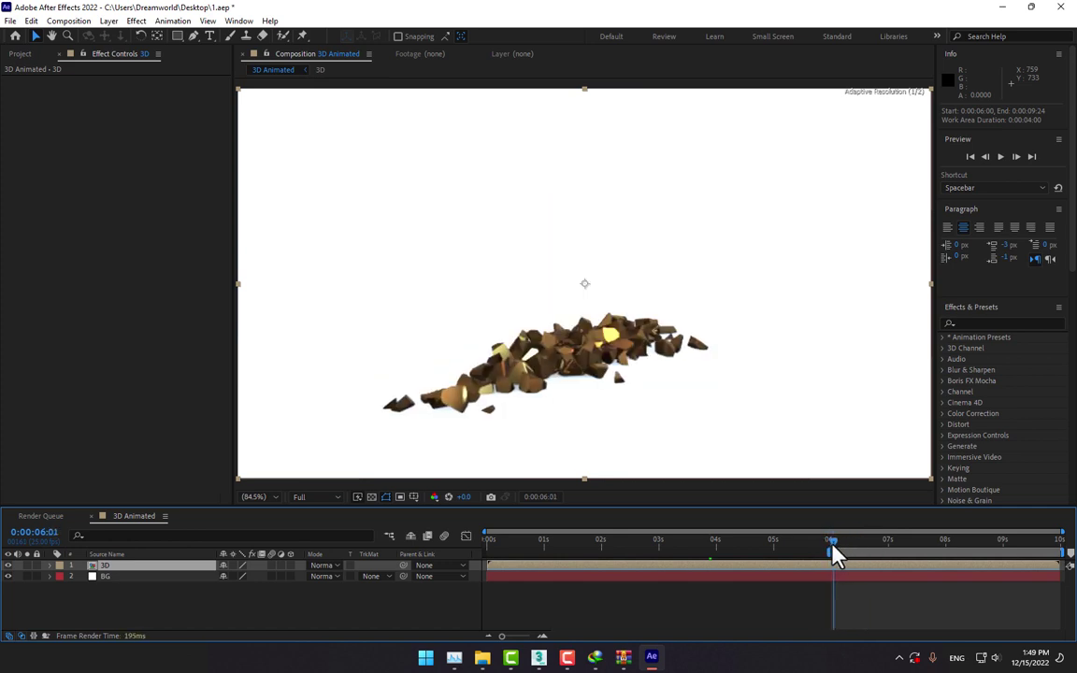
left_click(999, 156)
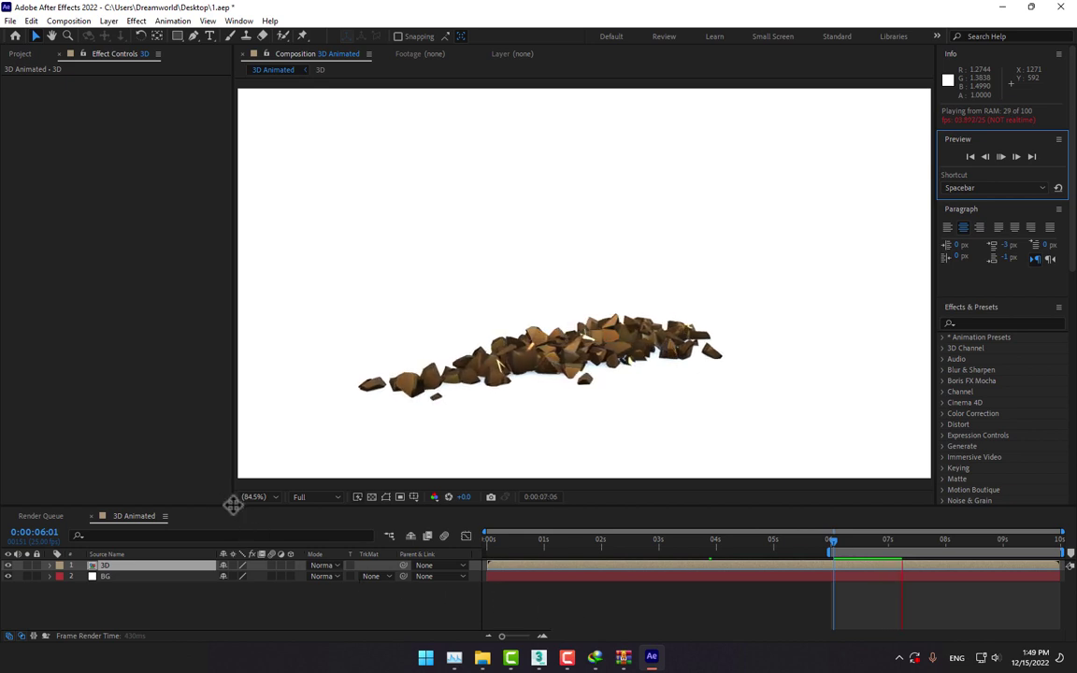
- Enlarge the composition viewer, fit the frame with rulers shown, and watch the reversed animation before stopping playback near 6 seconds
left_click_drag(233, 504, 182, 579)
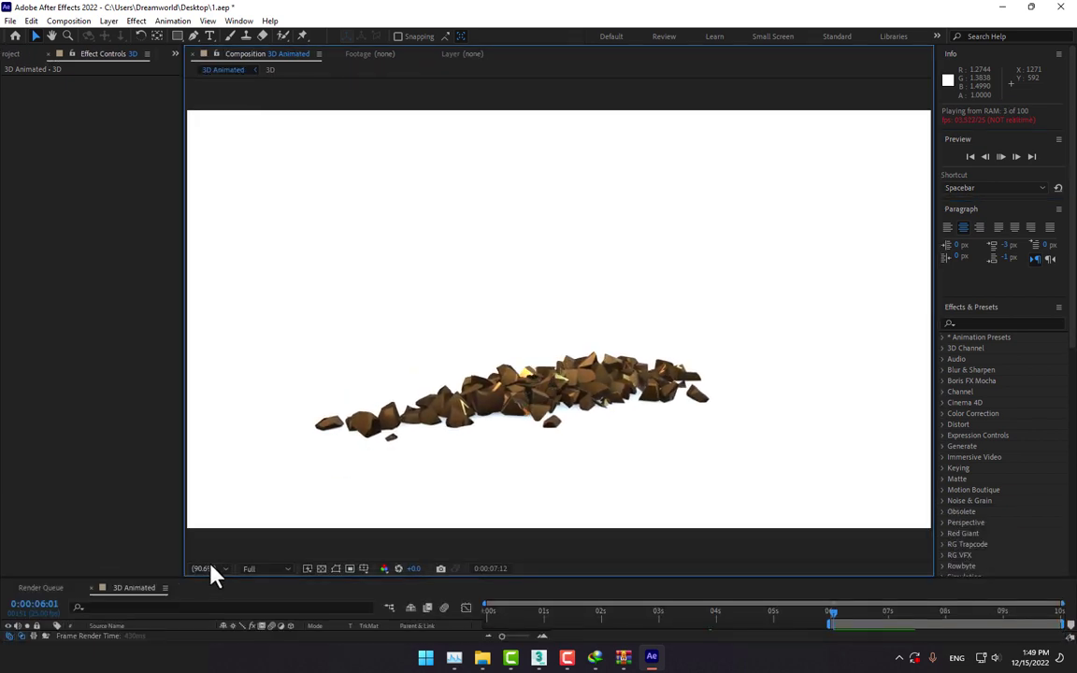
left_click(213, 570)
left_click(219, 348)
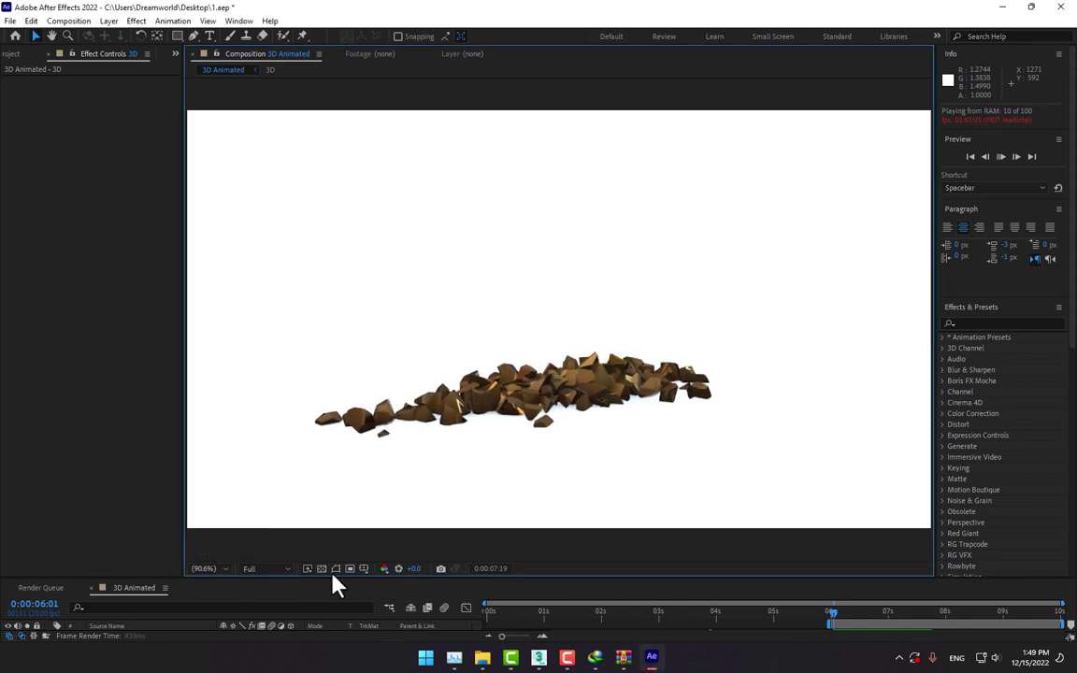
key("ctrl+r")
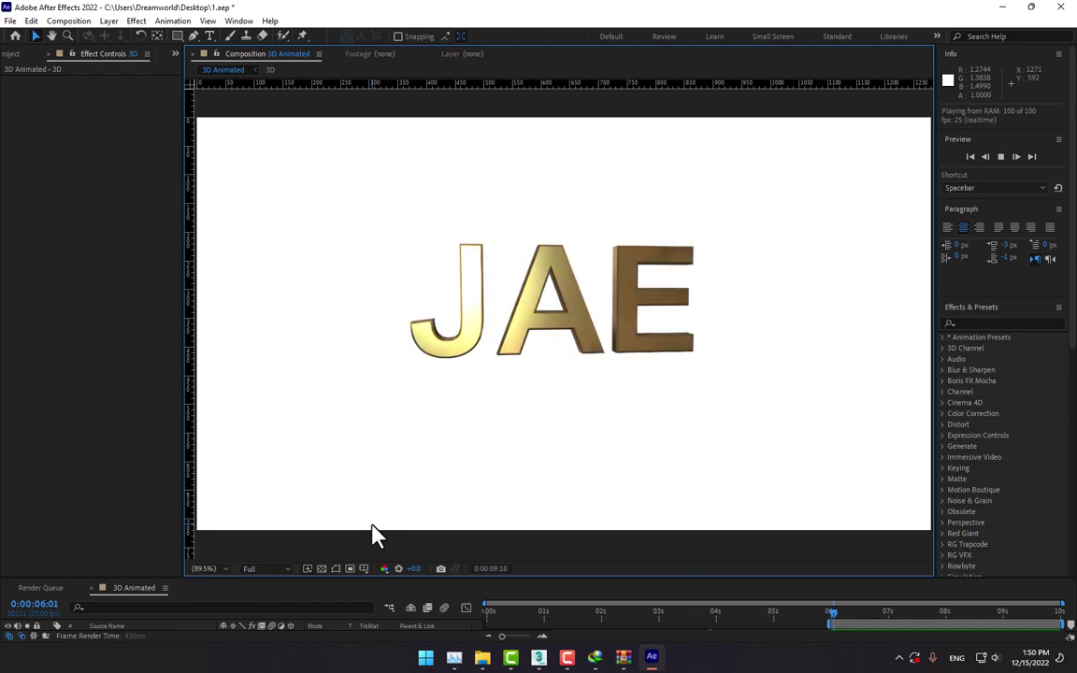
left_click(839, 617)
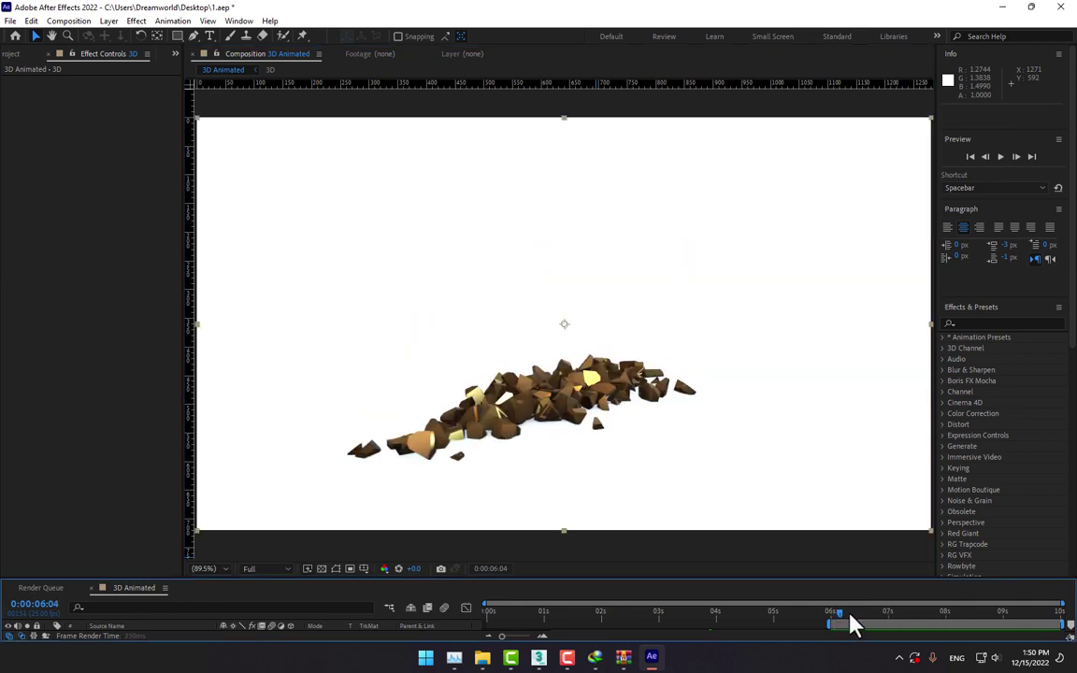